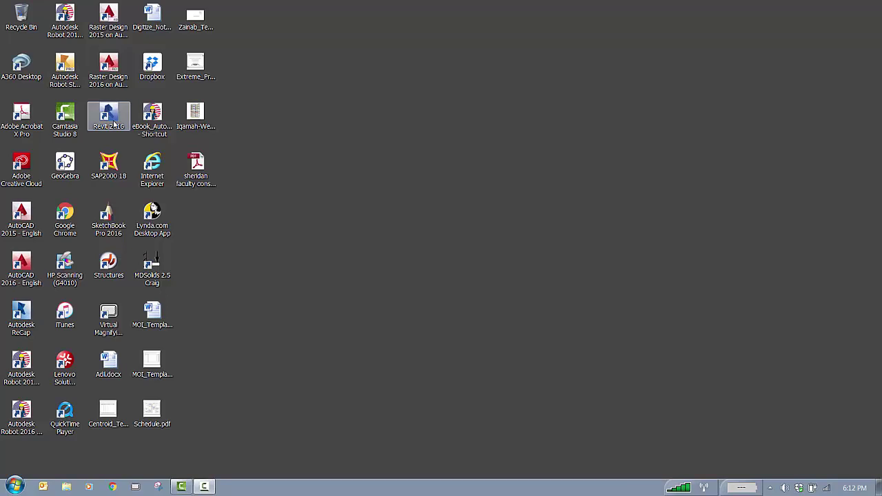
# - Launch Revit 2016, dismiss the borrowed licence notice and start a new project from the Structural Template
pyautogui.doubleClick(95, 122)
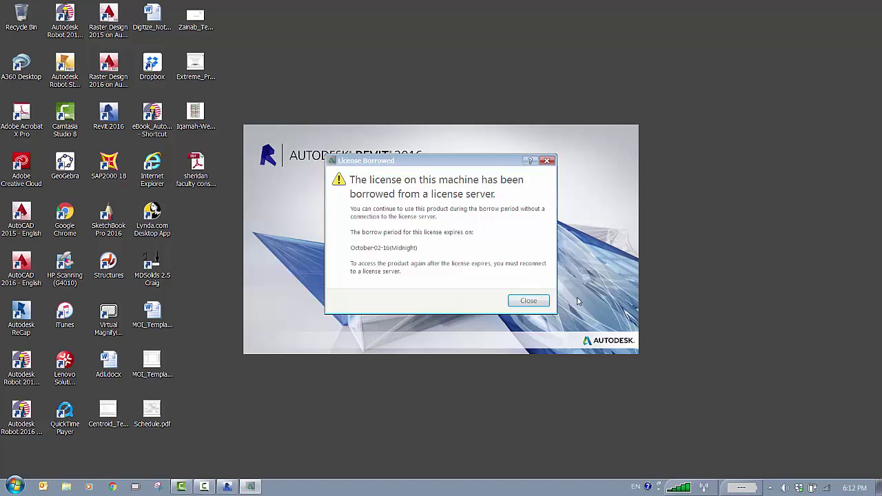
pyautogui.click(541, 301)
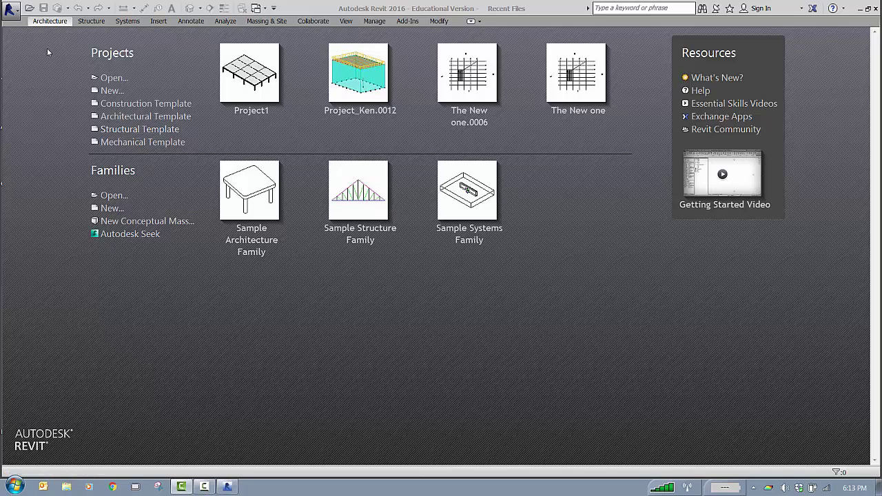
pyautogui.click(127, 131)
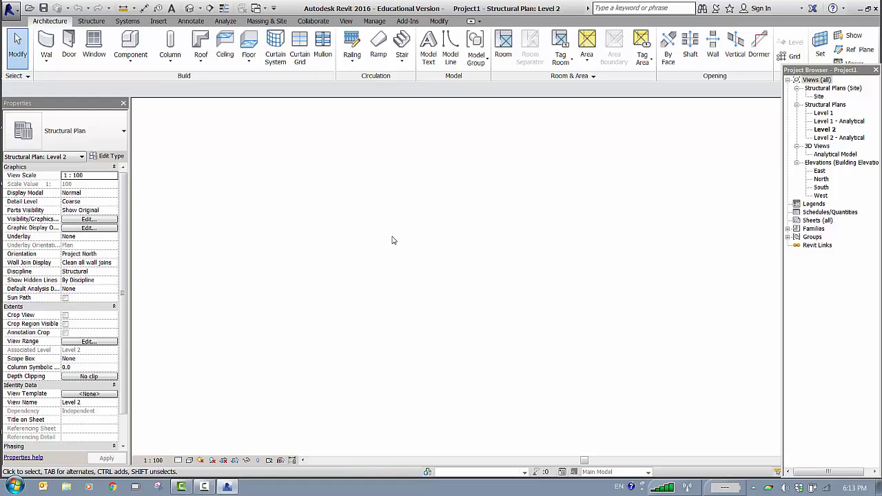
# - Open the East elevation view and set the elevation of Level 2 to 4500
pyautogui.click(91, 21)
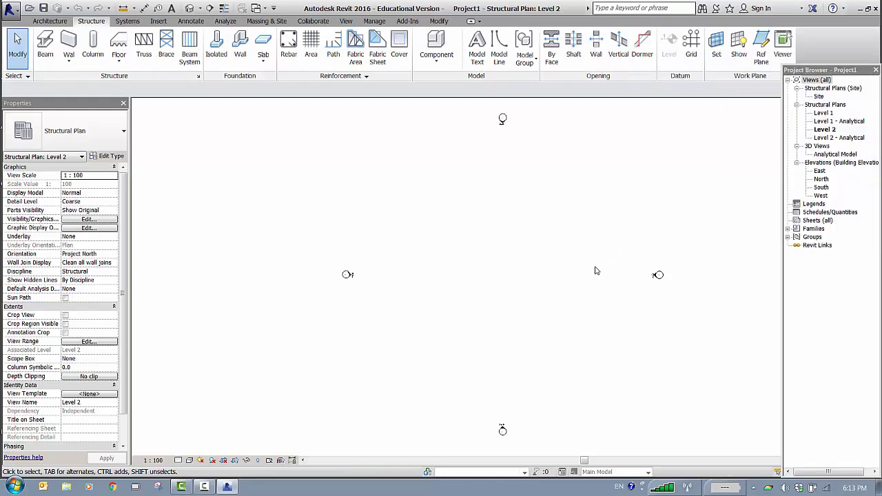
pyautogui.click(825, 131)
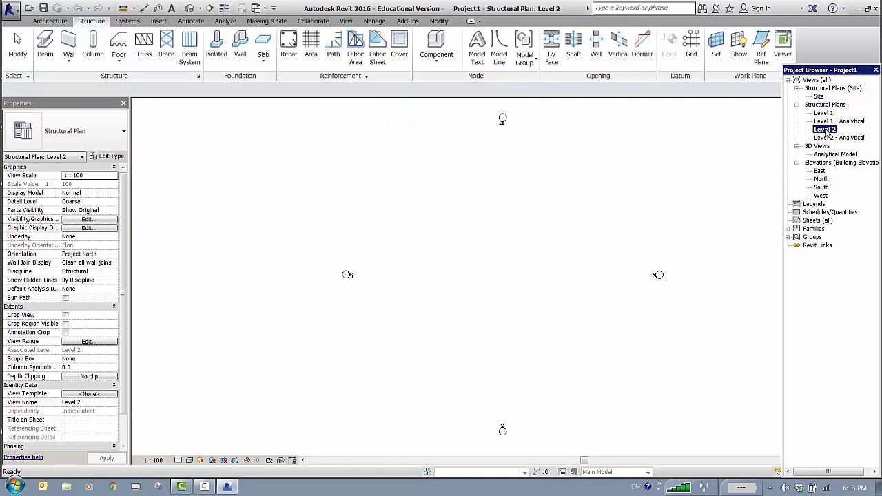
pyautogui.doubleClick(820, 172)
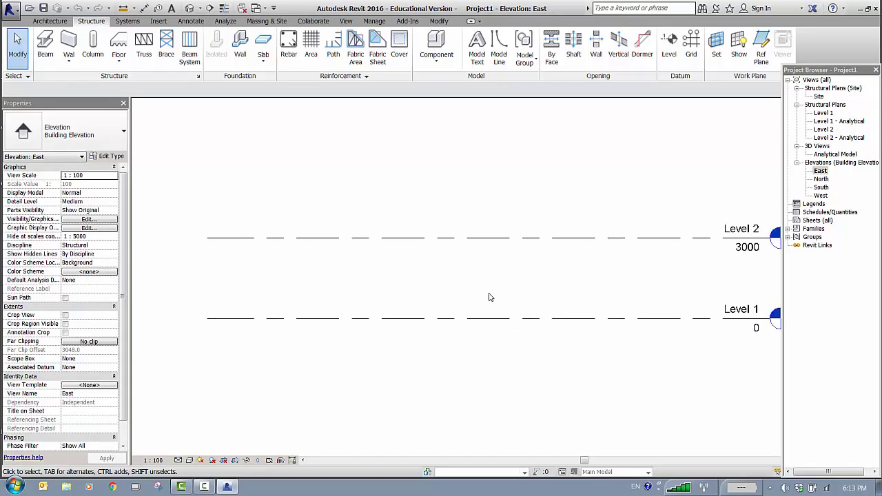
pyautogui.scroll(-2, 510, 283)
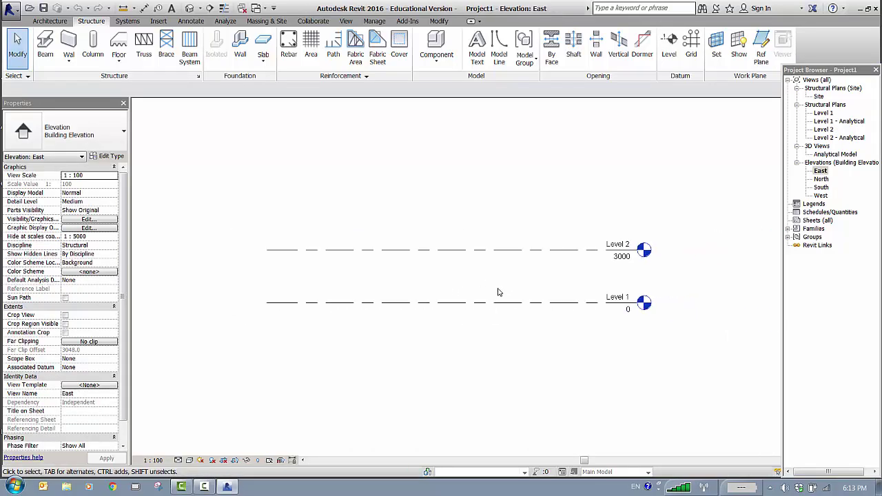
pyautogui.click(629, 263)
pyautogui.click(629, 259)
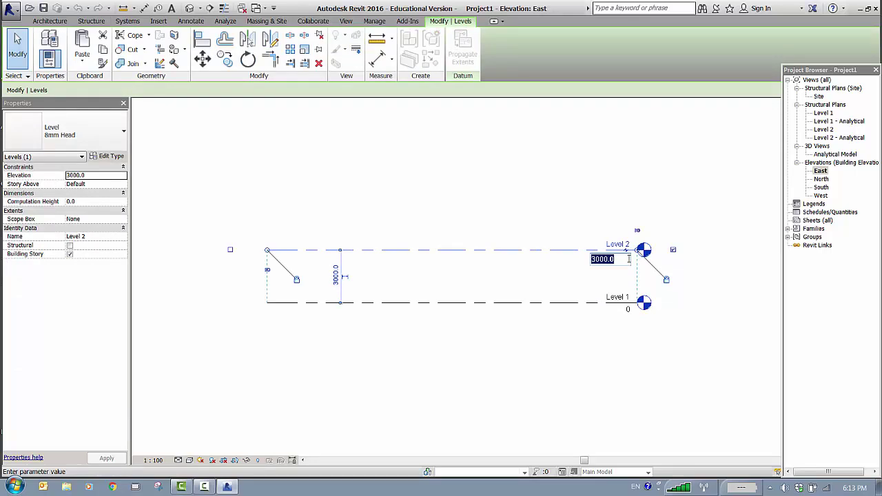
pyautogui.write('4500')
pyautogui.press('Return')
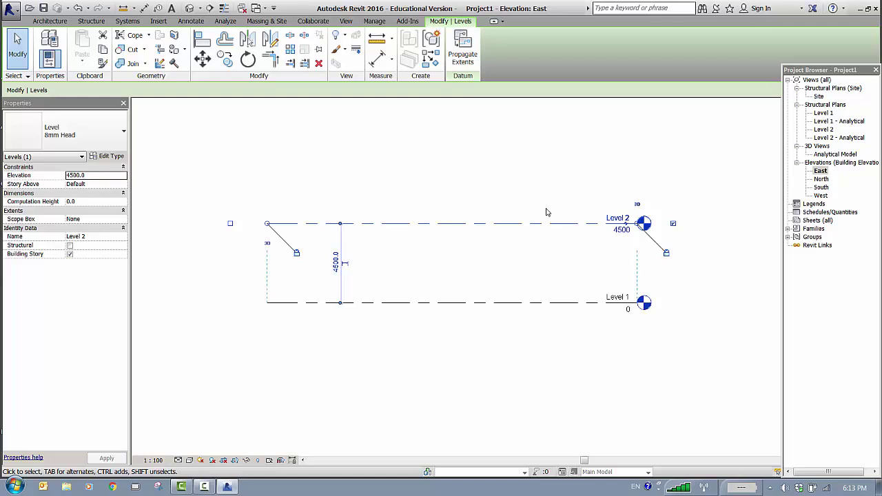
# - Add two levels above Level 2, each offset 3000 upward from the level below, using Pick Lines
pyautogui.scroll(-1, 545, 217)
pyautogui.scroll(-1, 522, 191)
pyautogui.moveTo(522, 191); pyautogui.dragTo(502, 233, button='middle')
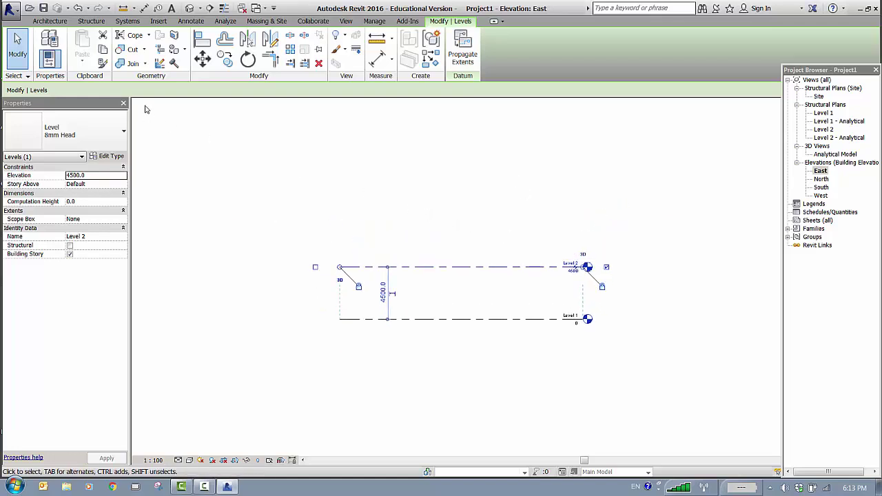
pyautogui.click(93, 21)
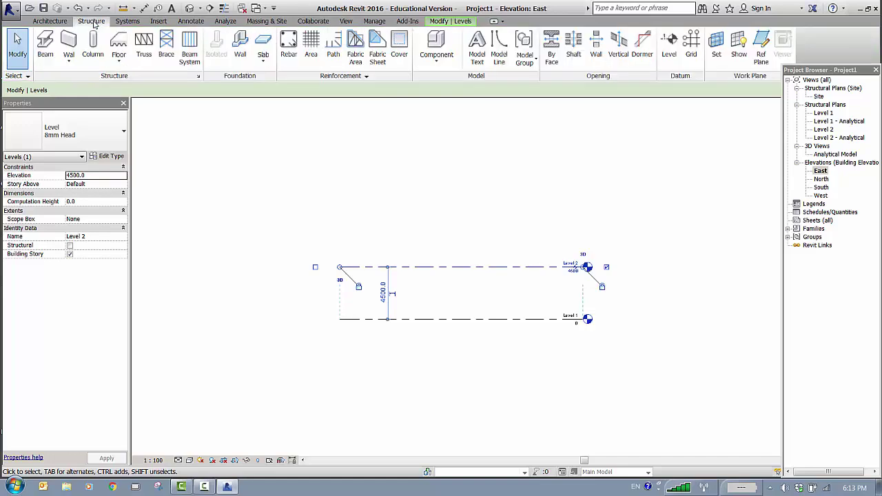
pyautogui.click(669, 43)
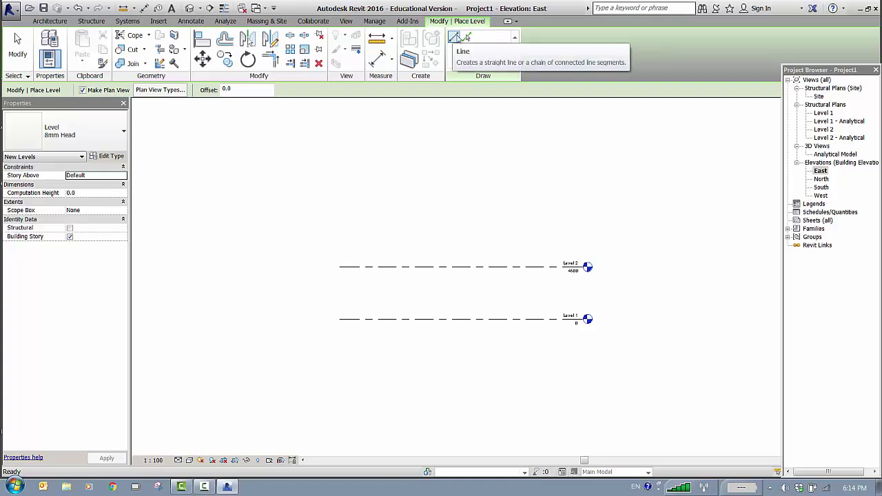
pyautogui.click(467, 38)
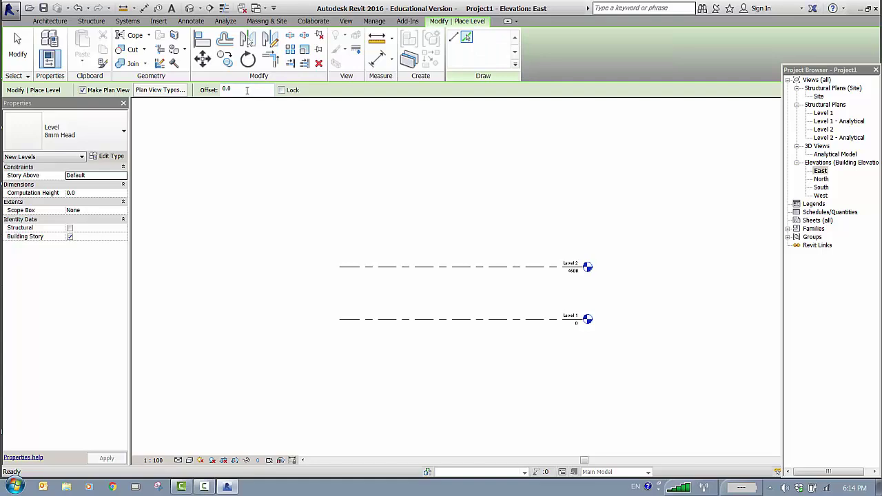
pyautogui.moveTo(246, 90); pyautogui.dragTo(198, 86)
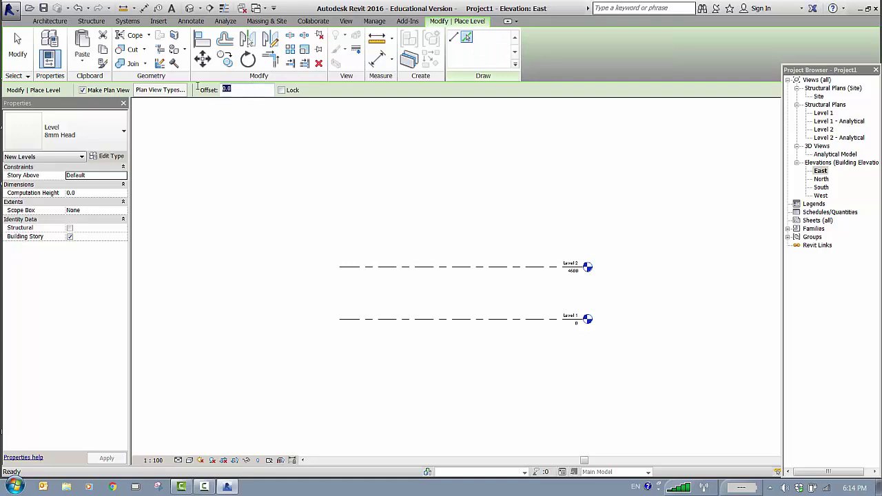
pyautogui.write('3000')
pyautogui.press('Return')
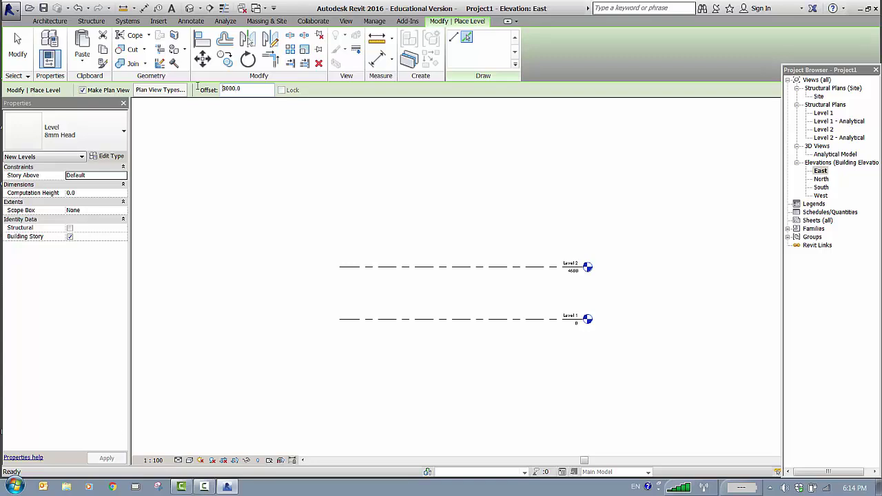
pyautogui.click(509, 269)
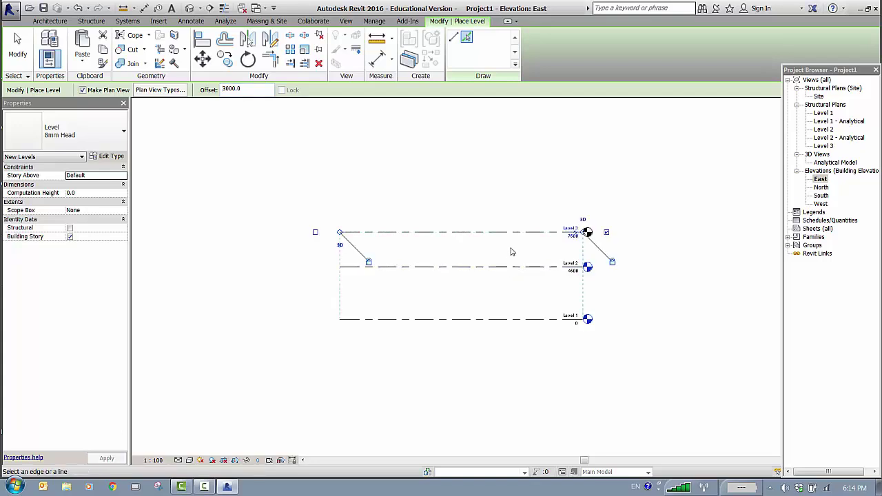
pyautogui.click(512, 234)
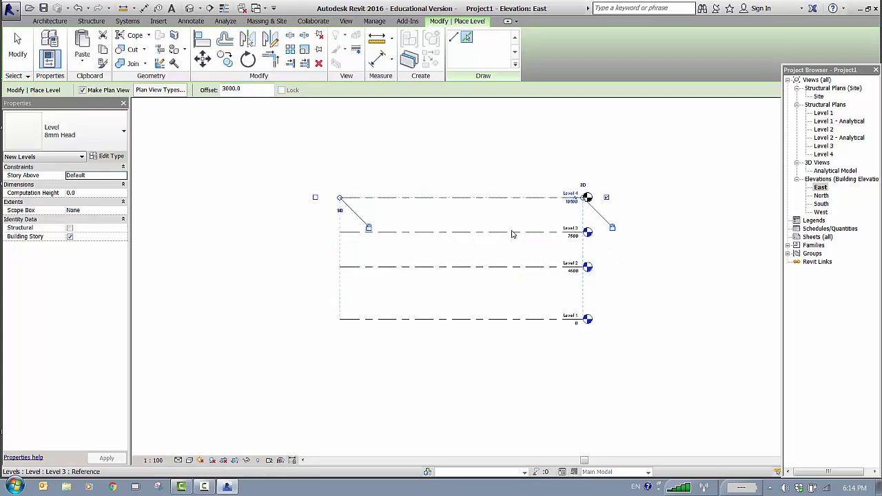
pyautogui.press('Escape')
pyautogui.press('Escape')
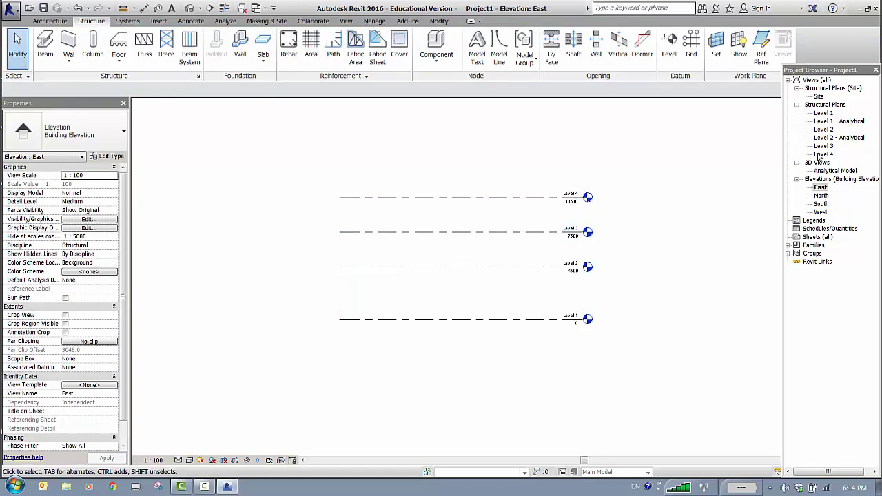
# - Open the Level 2 structural plan and draw a horizontal grid line between the elevation markers, above the plan's middle
pyautogui.doubleClick(825, 130)
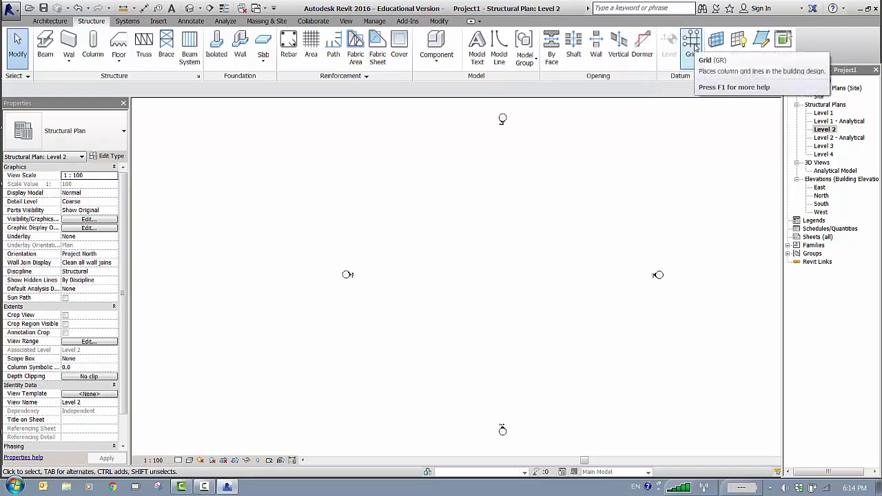
pyautogui.click(692, 43)
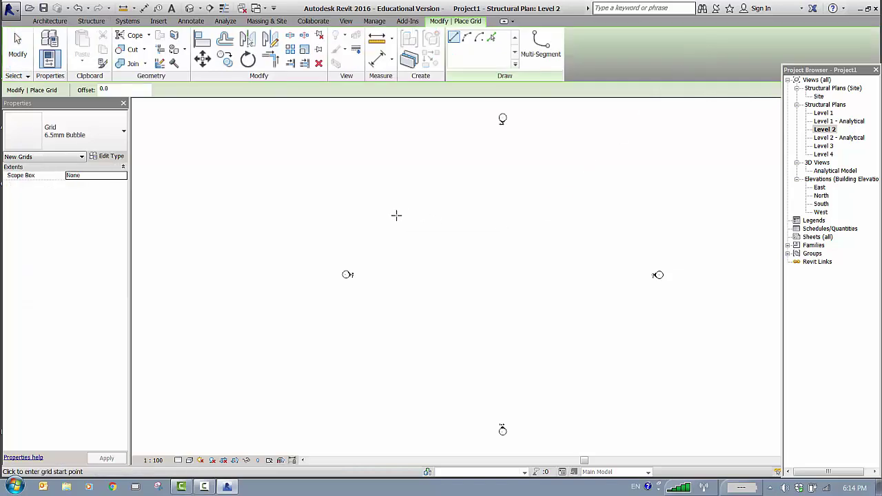
pyautogui.click(375, 202)
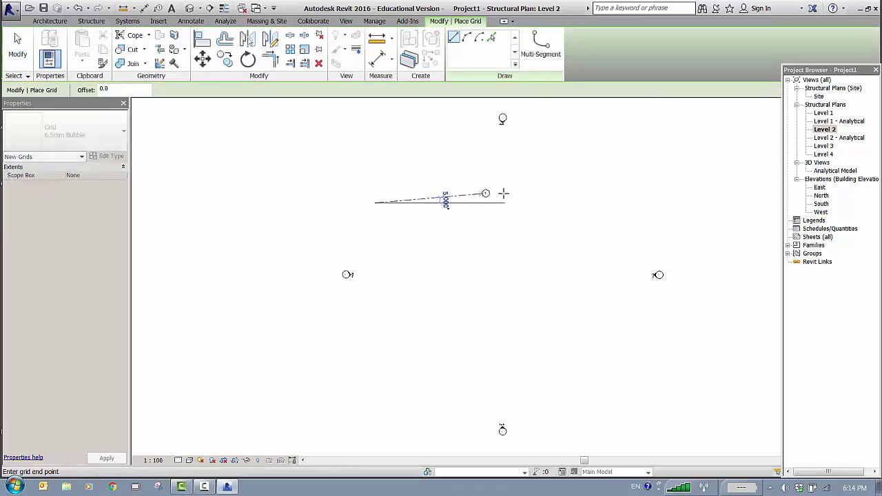
pyautogui.click(605, 203)
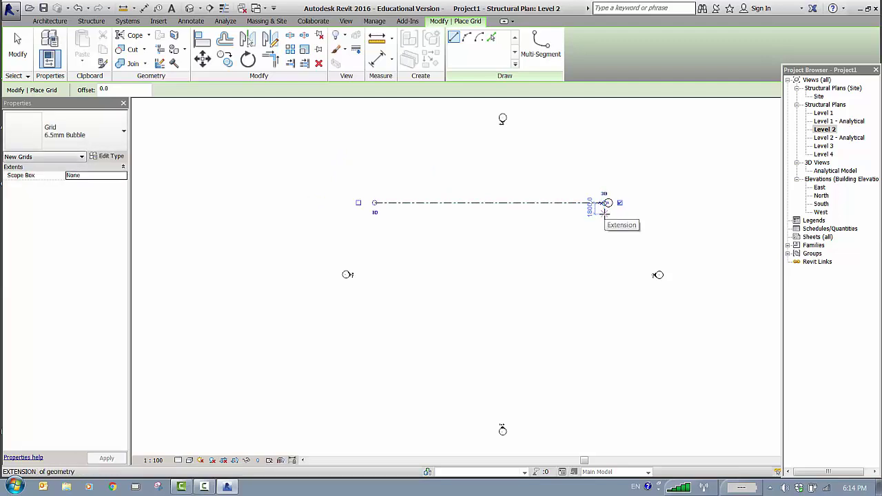
pyautogui.press('Escape')
pyautogui.press('Escape')
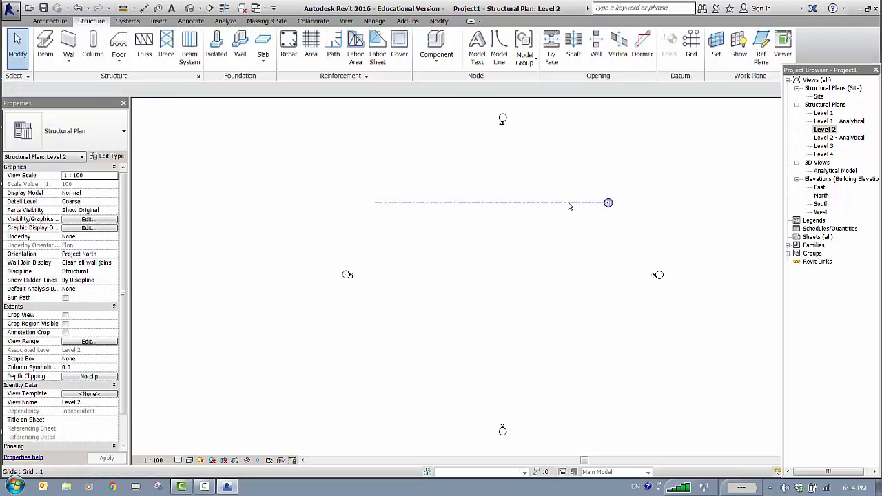
# - Add three more horizontal grid lines below the first, each offset 4000 from the previous one, using Pick Lines
pyautogui.click(568, 203)
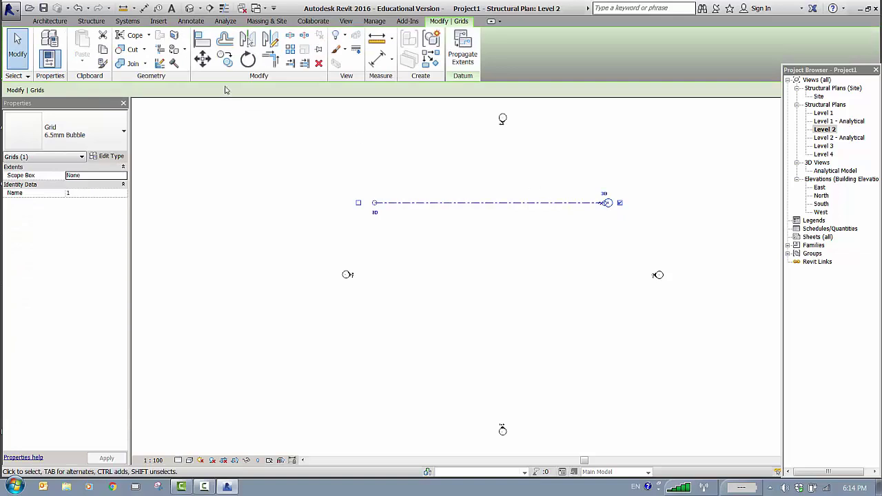
pyautogui.click(91, 21)
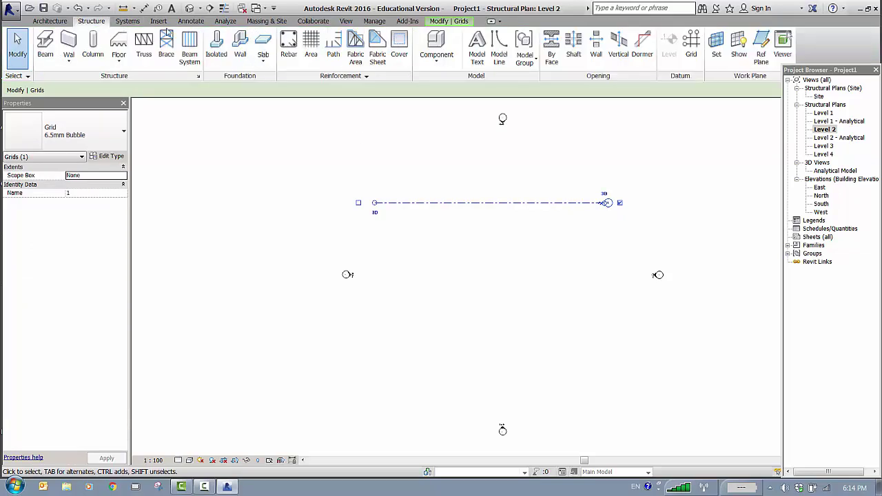
pyautogui.click(692, 42)
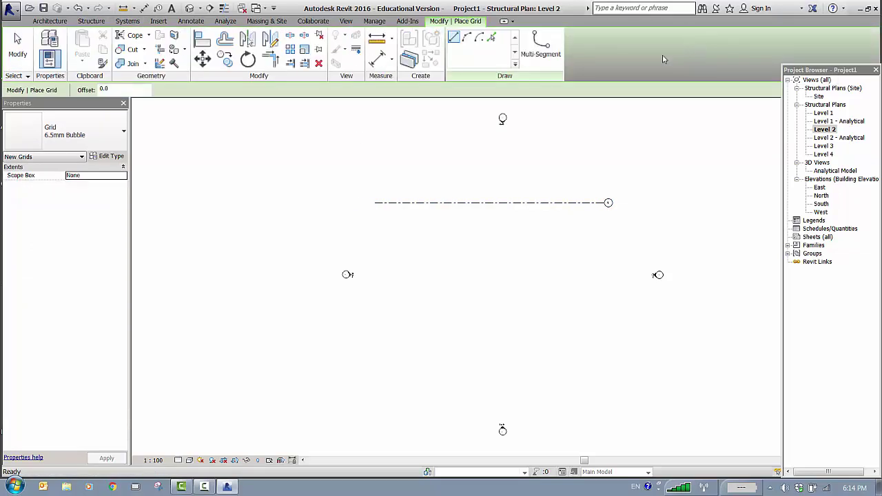
pyautogui.click(492, 38)
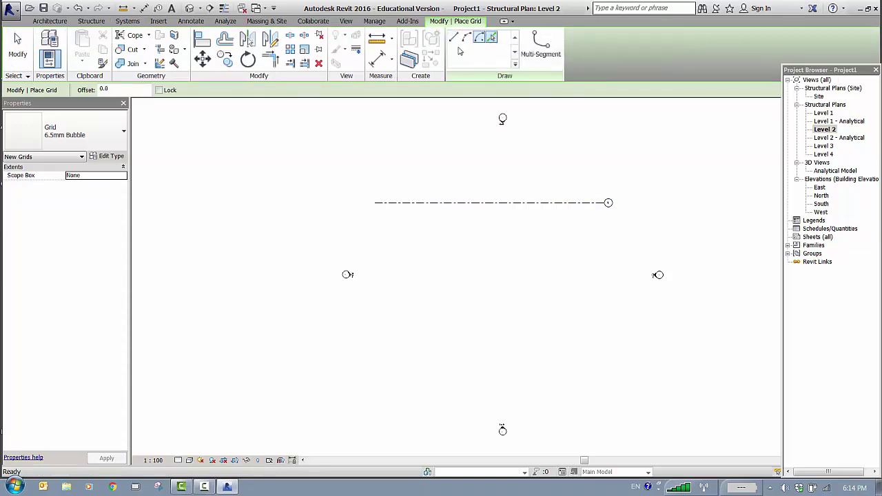
pyautogui.doubleClick(117, 90)
pyautogui.write('400')
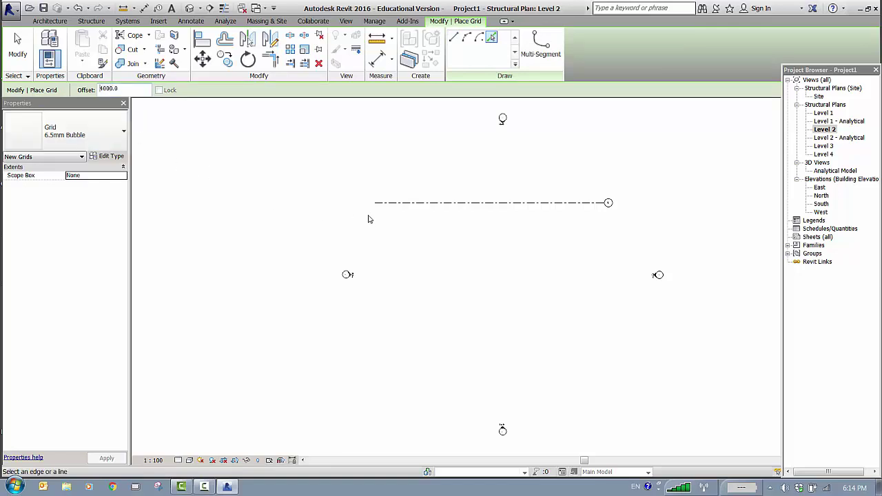
pyautogui.click(443, 215)
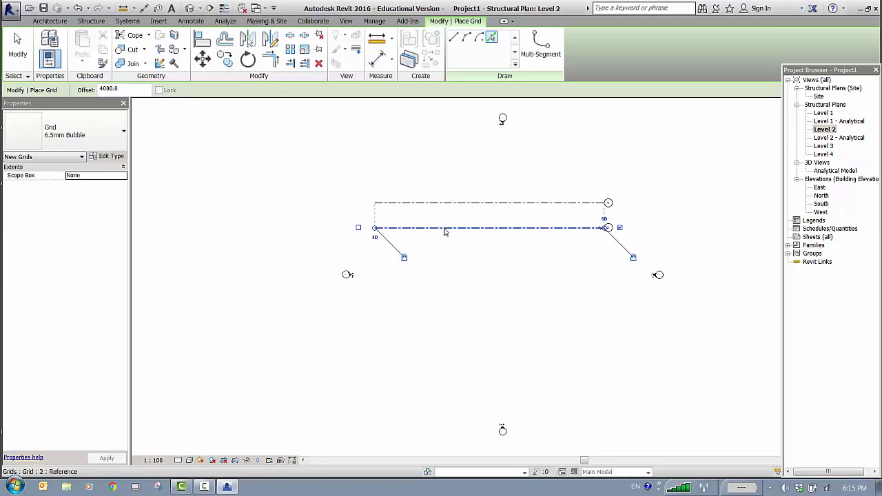
pyautogui.click(444, 233)
pyautogui.click(443, 257)
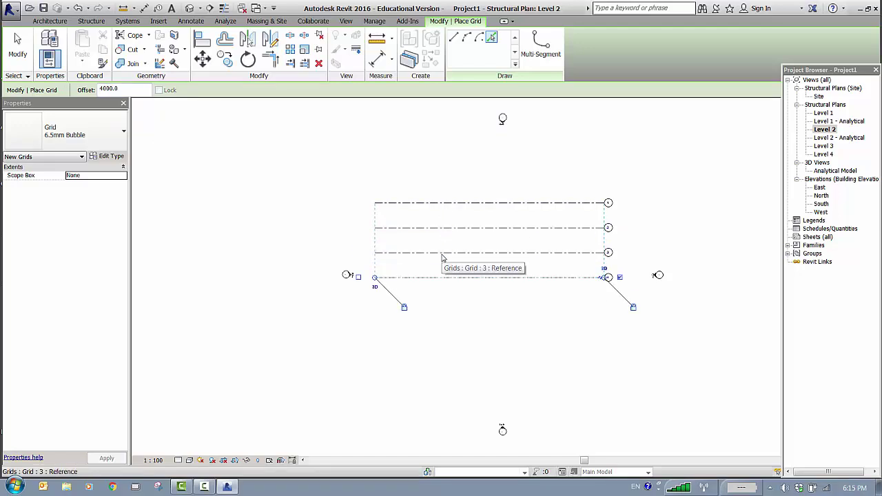
pyautogui.press('Escape')
pyautogui.press('Escape')
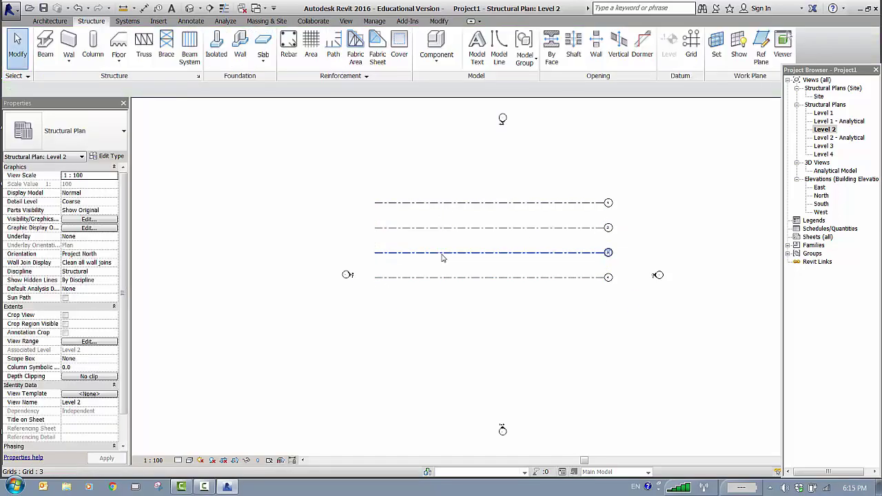
# - Draw a vertical grid line crossing all four horizontal grids near their left ends, with its bubble above them
pyautogui.click(691, 47)
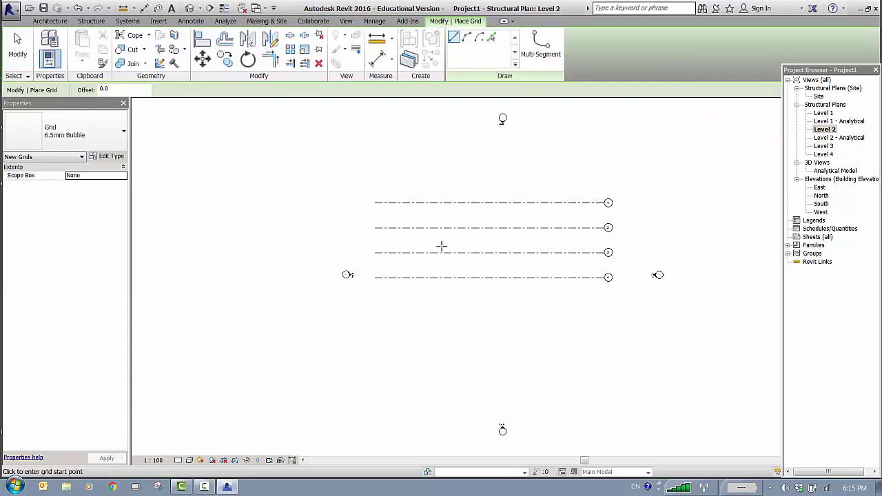
pyautogui.click(414, 305)
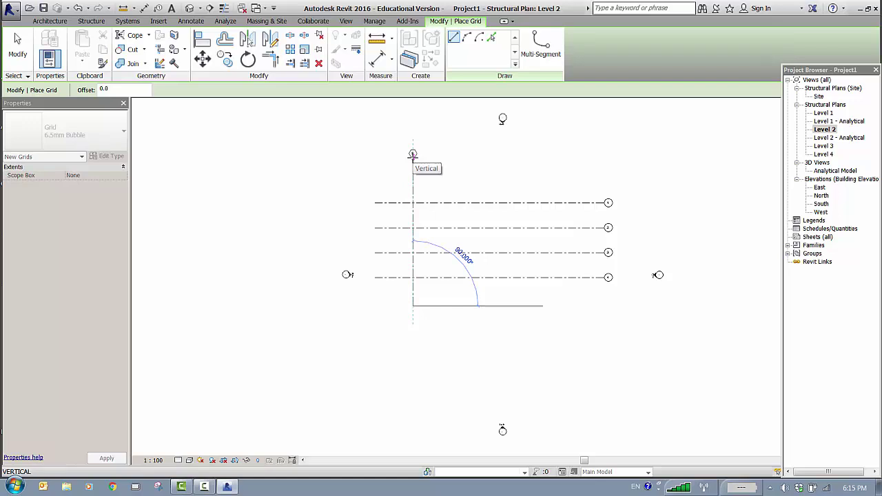
pyautogui.click(413, 155)
pyautogui.press('Escape')
pyautogui.press('Escape')
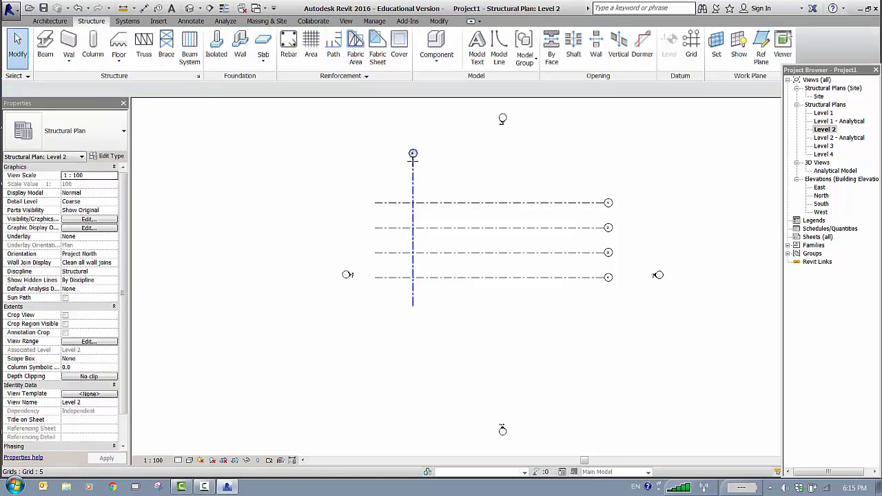
# - Rename the vertical grid line to A
pyautogui.scroll(3, 414, 156)
pyautogui.scroll(2, 413, 156)
pyautogui.click(422, 162)
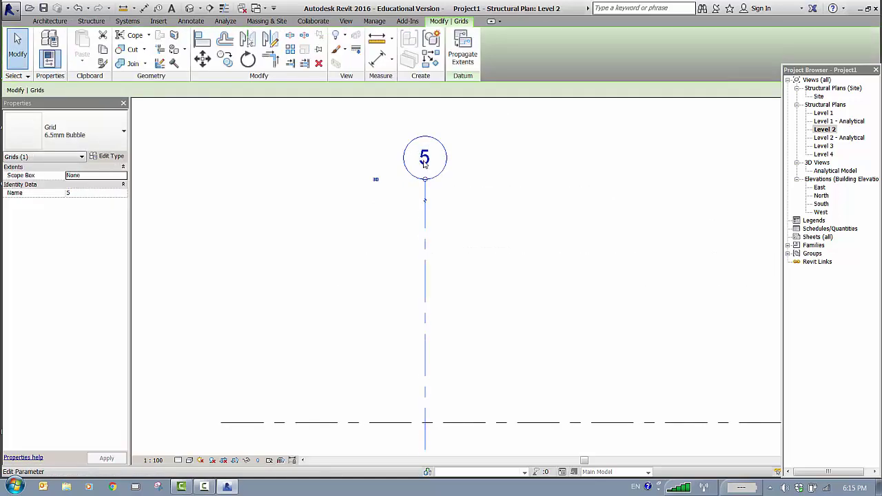
pyautogui.click(431, 157)
pyautogui.write('A')
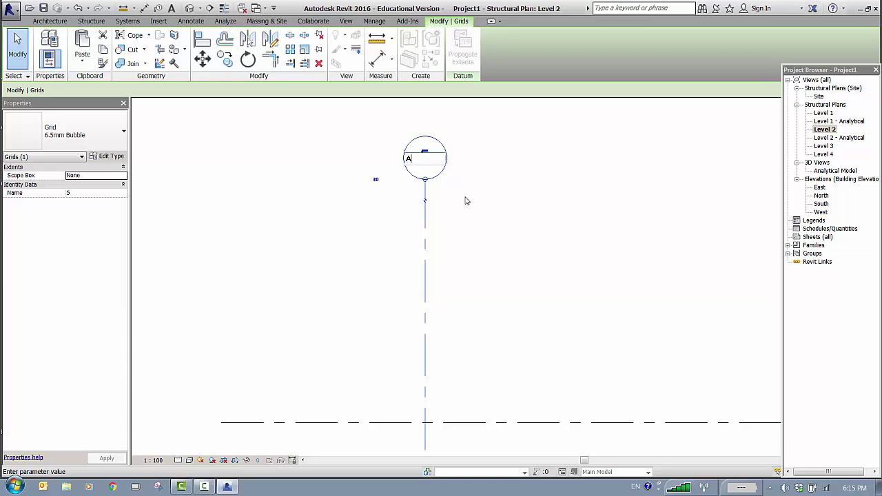
pyautogui.press('Return')
pyautogui.scroll(-5, 472, 216)
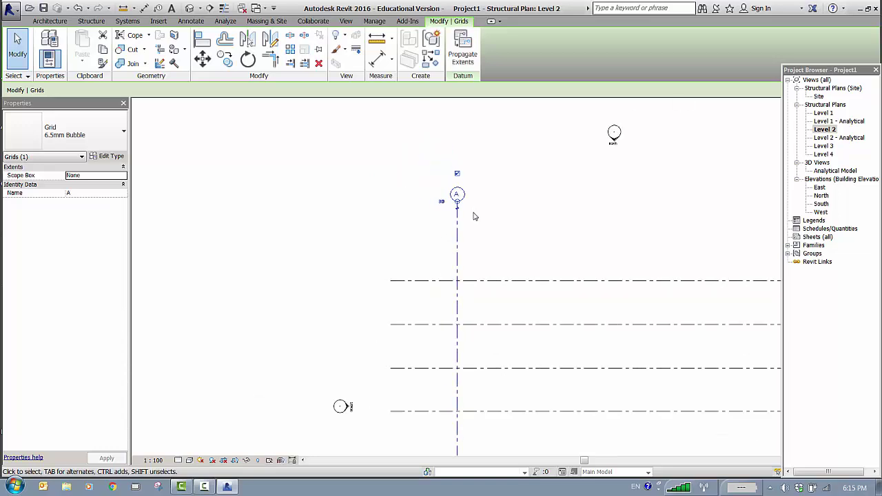
pyautogui.moveTo(510, 213); pyautogui.dragTo(424, 216, button='middle')
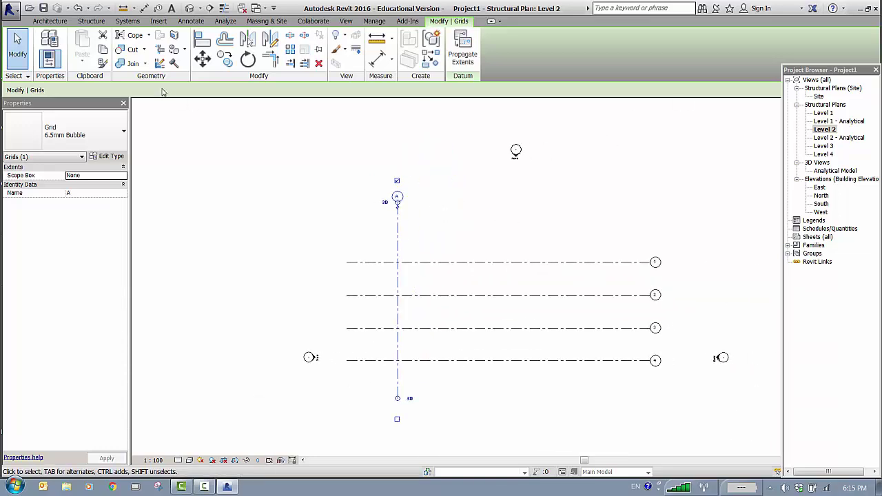
# - Add three more vertical grid lines to the right of grid A, each offset 7500 from the previous one, using Pick Lines
pyautogui.click(90, 21)
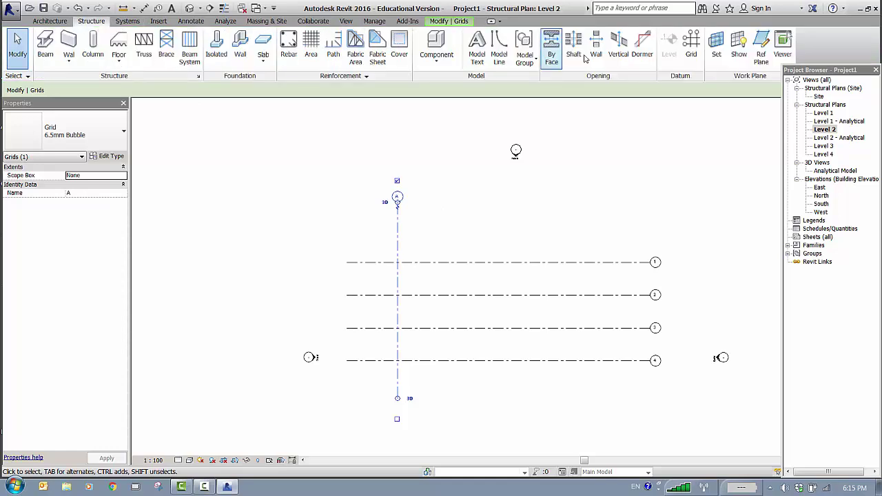
pyautogui.click(689, 52)
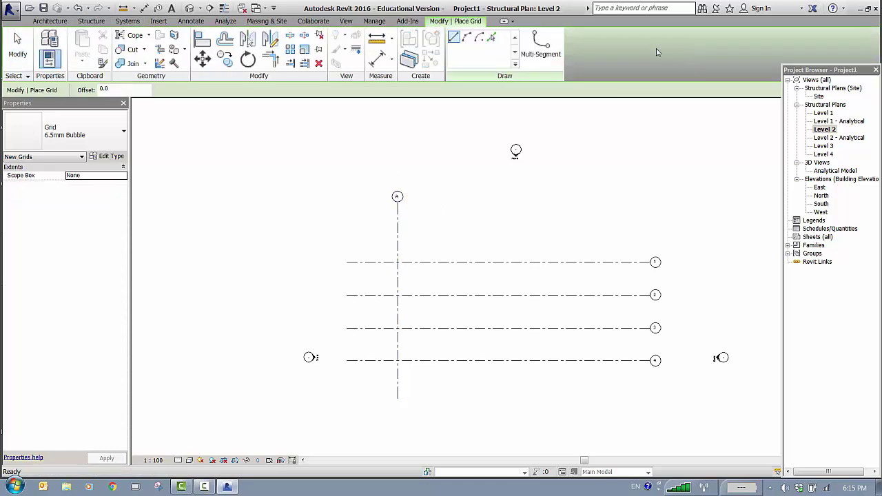
pyautogui.click(492, 38)
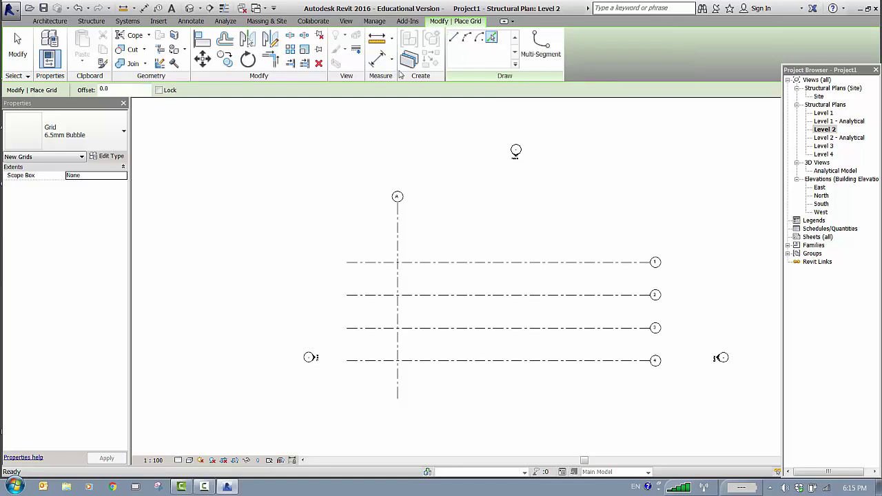
pyautogui.click(121, 88)
pyautogui.write('75')
pyautogui.press('Return')
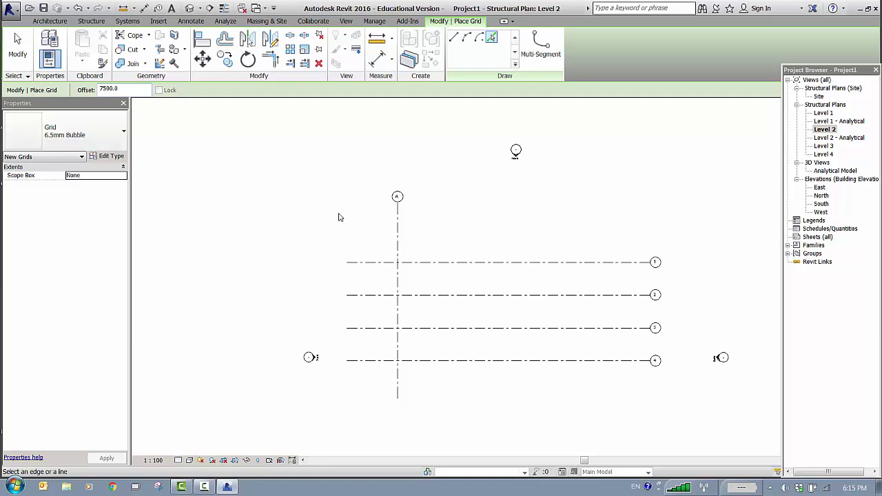
pyautogui.click(397, 231)
pyautogui.click(459, 233)
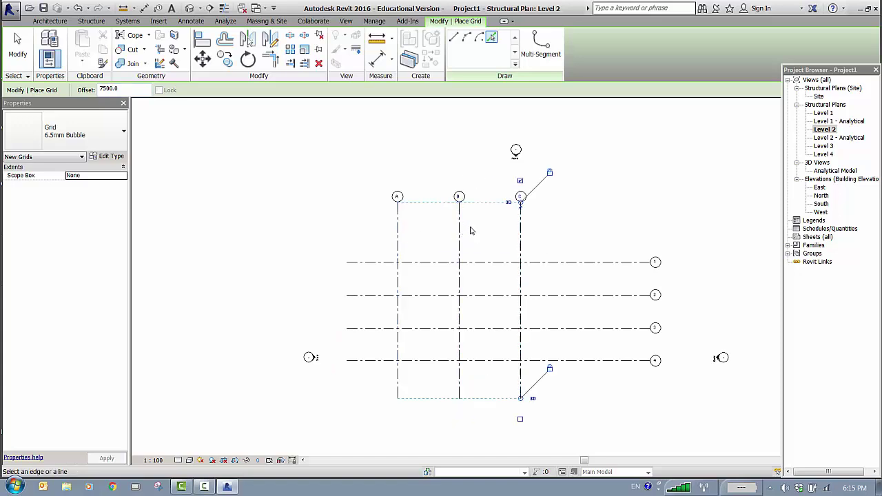
pyautogui.click(521, 234)
pyautogui.press('Escape')
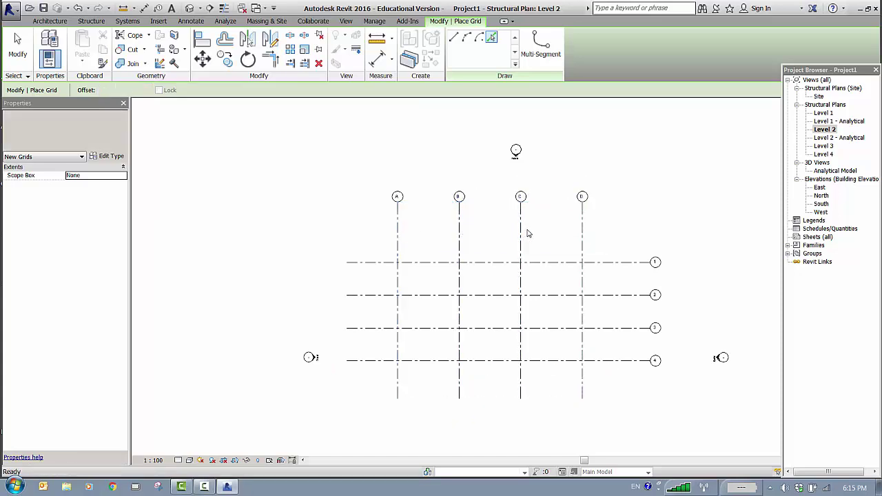
pyautogui.press('Escape')
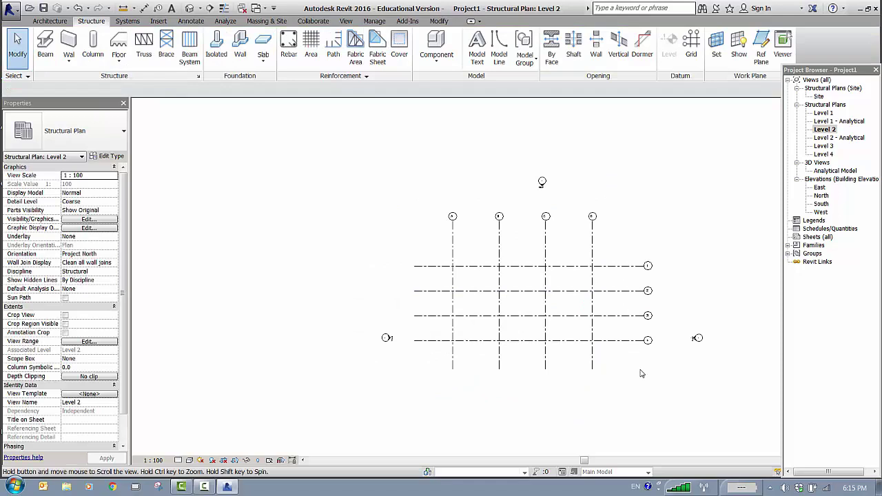
# - Move the south elevation marker up closer to the grid and shift the east and west markers to about the grid's mid-height
pyautogui.scroll(-2, 623, 309)
pyautogui.moveTo(620, 346); pyautogui.dragTo(613, 325, button='middle')
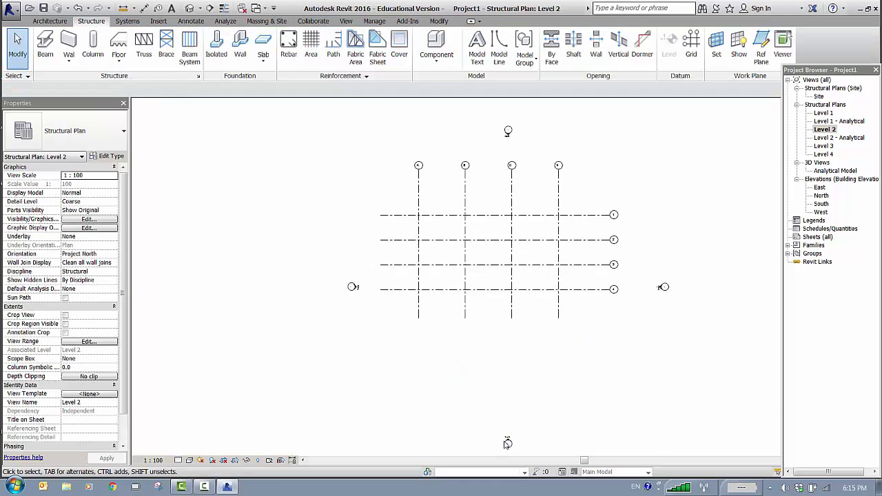
pyautogui.click(508, 441)
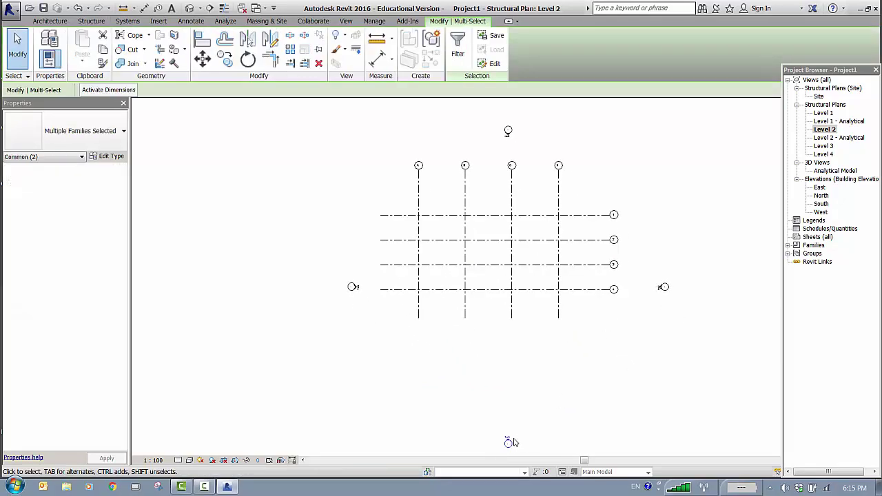
pyautogui.moveTo(507, 440)
pyautogui.mouseDown()
pyautogui.moveTo(479, 381)
pyautogui.moveTo(493, 358)
pyautogui.mouseUp()
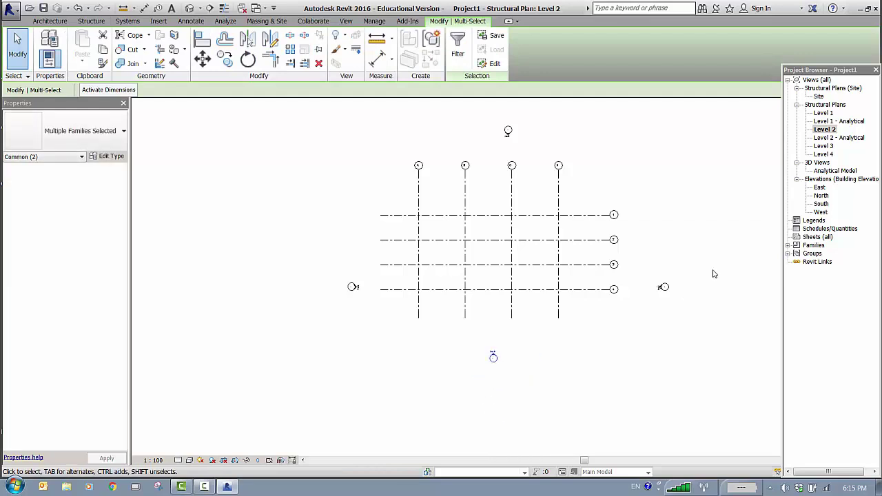
pyautogui.press('Escape')
pyautogui.moveTo(662, 288); pyautogui.dragTo(653, 246)
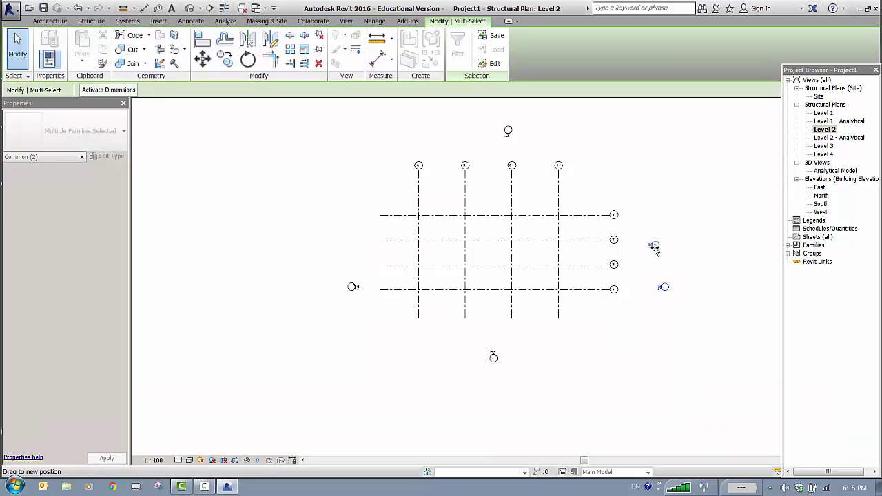
pyautogui.moveTo(334, 296)
pyautogui.mouseDown()
pyautogui.moveTo(365, 284)
pyautogui.moveTo(338, 234)
pyautogui.mouseUp()
pyautogui.click(647, 388)
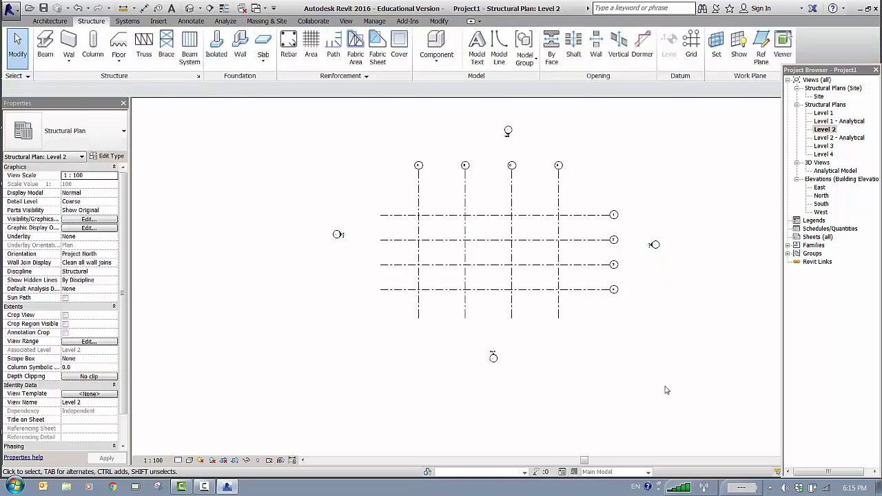
# - Open the East elevation and extend the level lines so their heads sit clear beyond grid 1
pyautogui.doubleClick(819, 187)
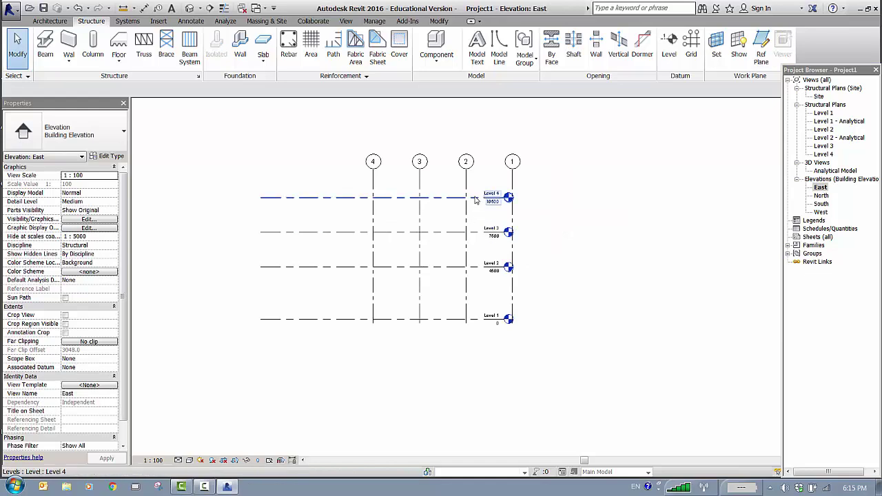
pyautogui.click(475, 199)
pyautogui.moveTo(509, 198); pyautogui.dragTo(567, 198)
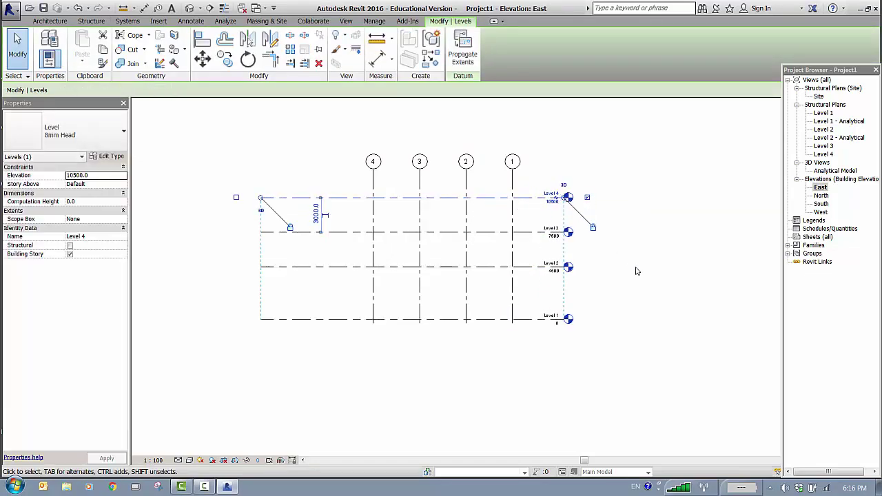
# - Extend the level lines past grid A in the North elevation and check the level extents in the South and West elevations
pyautogui.doubleClick(821, 197)
pyautogui.scroll(-2, 539, 258)
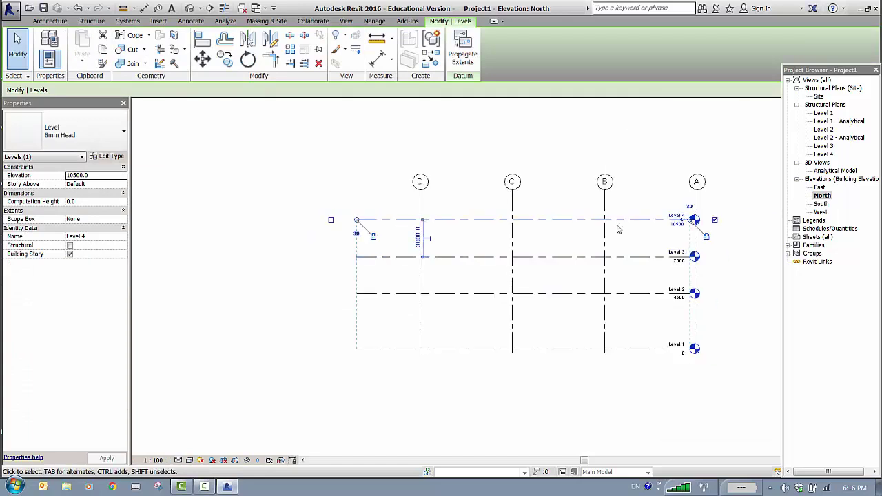
pyautogui.scroll(2, 660, 219)
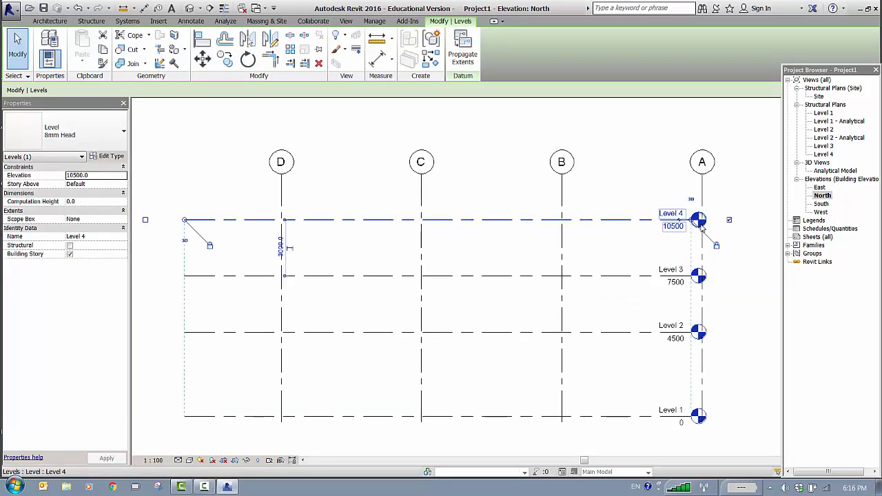
pyautogui.moveTo(692, 221); pyautogui.dragTo(763, 221)
pyautogui.doubleClick(821, 204)
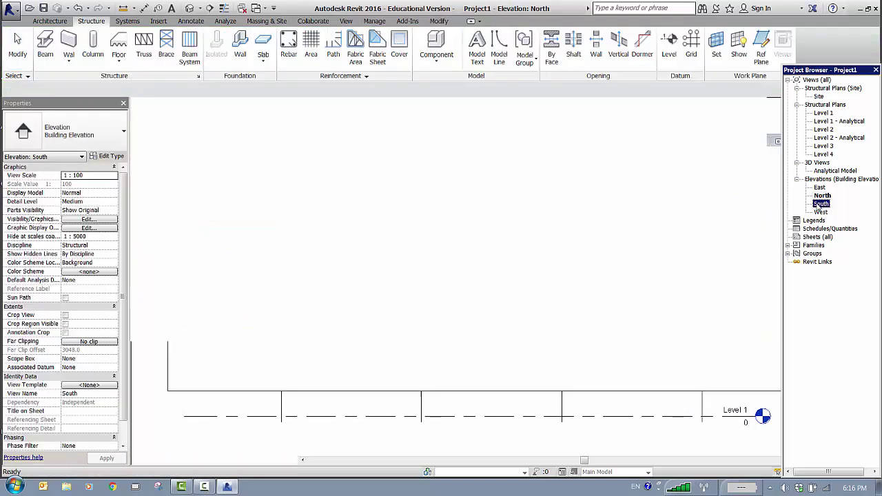
pyautogui.scroll(-2, 547, 259)
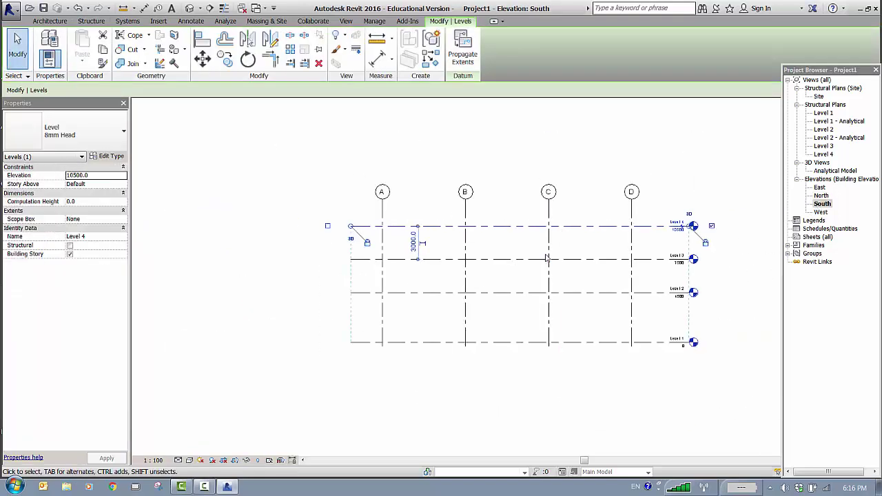
pyautogui.doubleClick(821, 212)
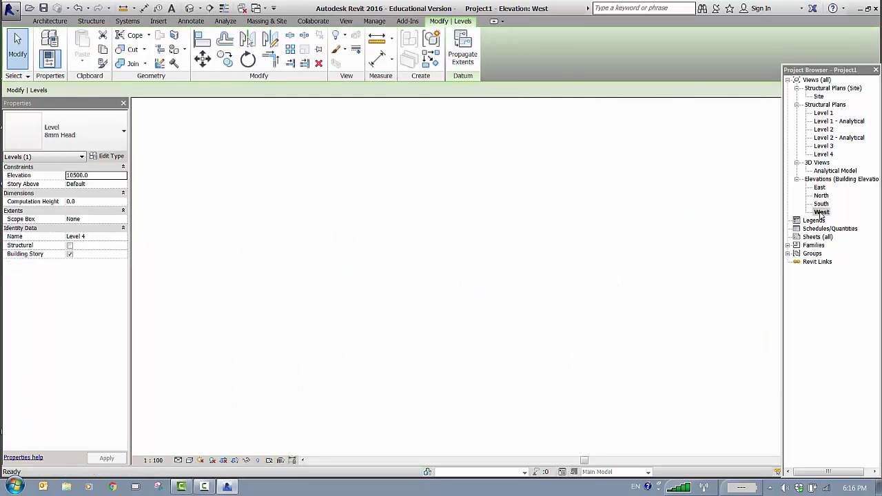
pyautogui.scroll(-2, 489, 257)
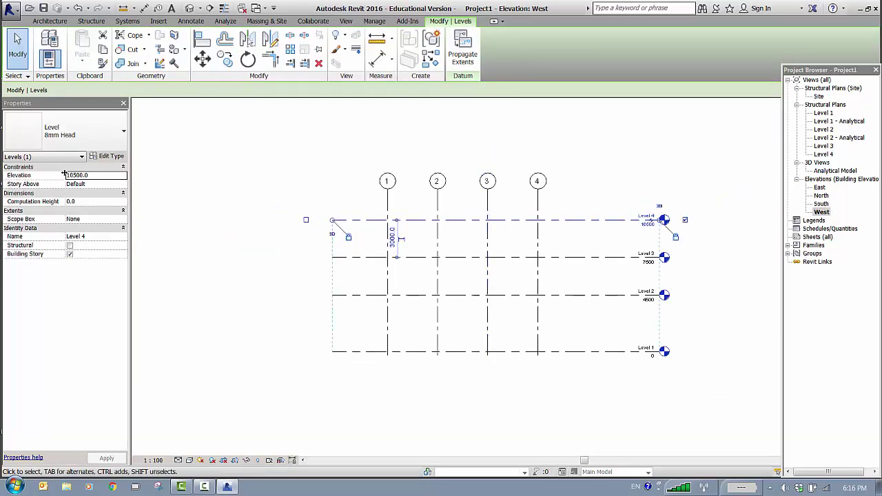
# - Return to the Level 2 structural plan, start placing a vertical structural column and review the available column types
pyautogui.doubleClick(824, 129)
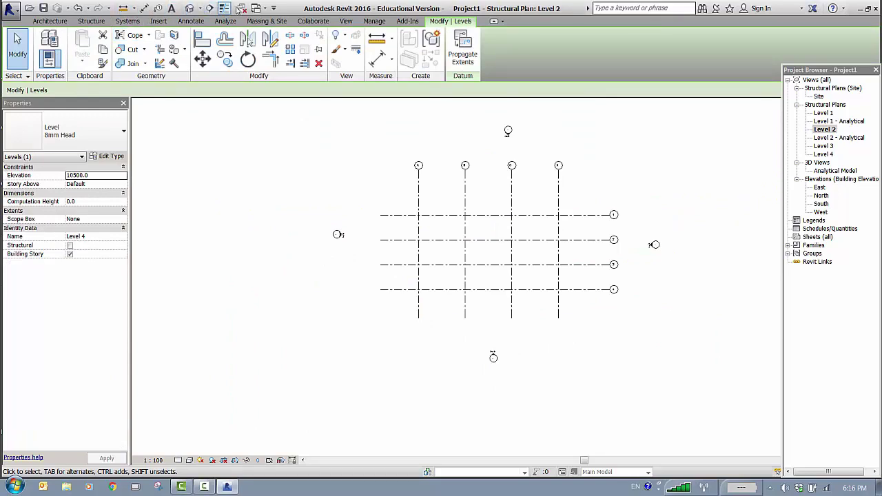
pyautogui.scroll(3, 544, 250)
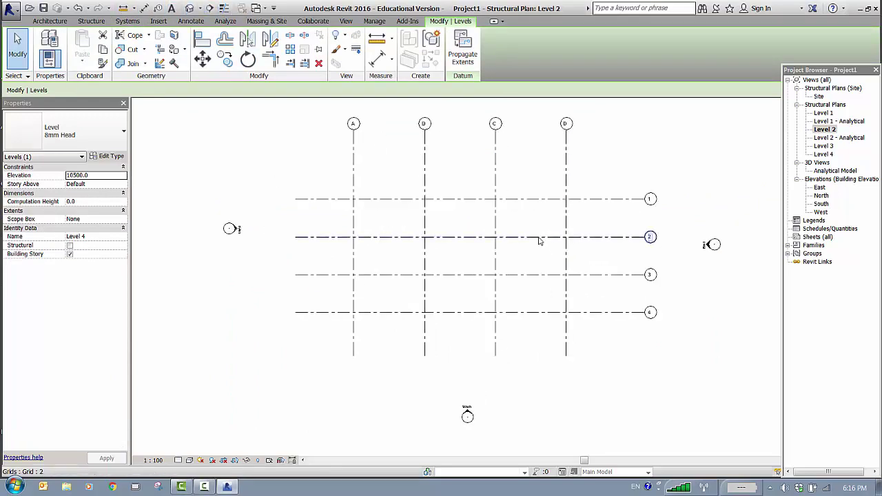
pyautogui.moveTo(533, 223); pyautogui.dragTo(470, 256, button='middle')
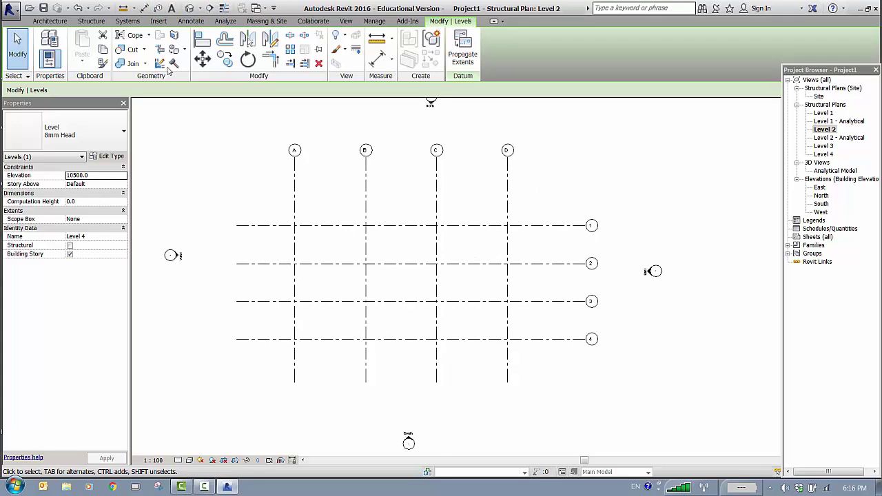
pyautogui.click(90, 22)
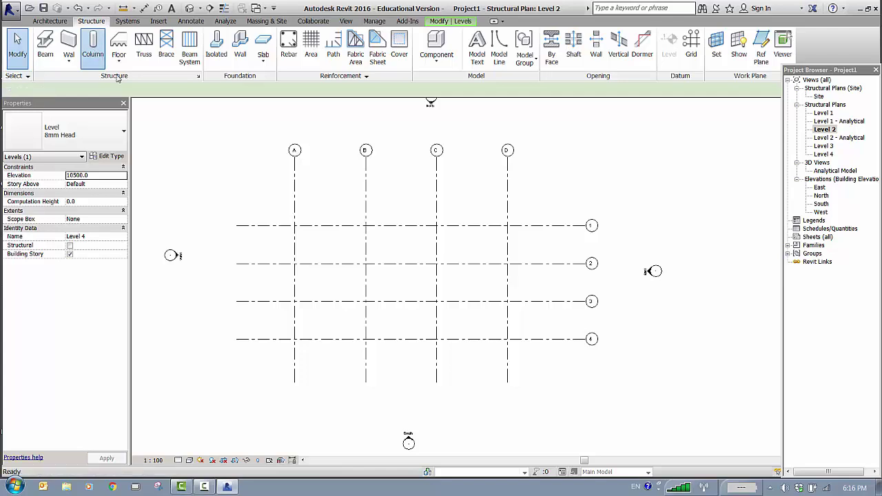
pyautogui.click(93, 45)
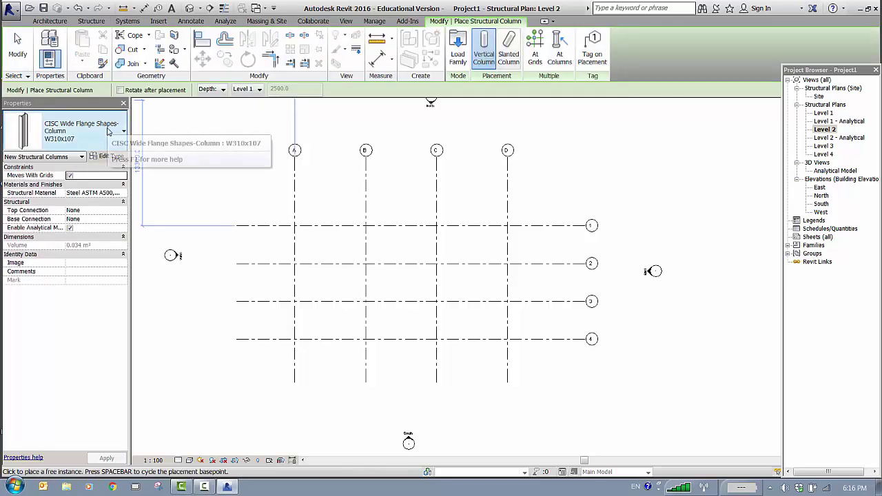
pyautogui.click(125, 133)
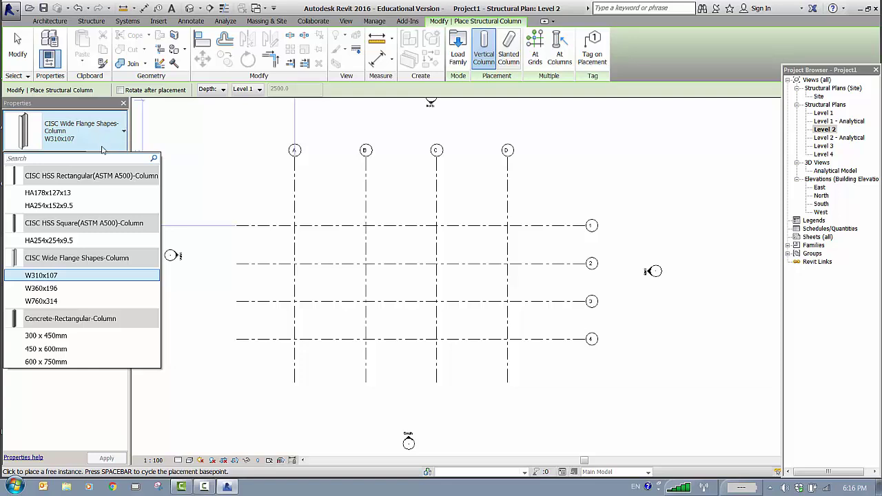
pyautogui.moveTo(87, 181)
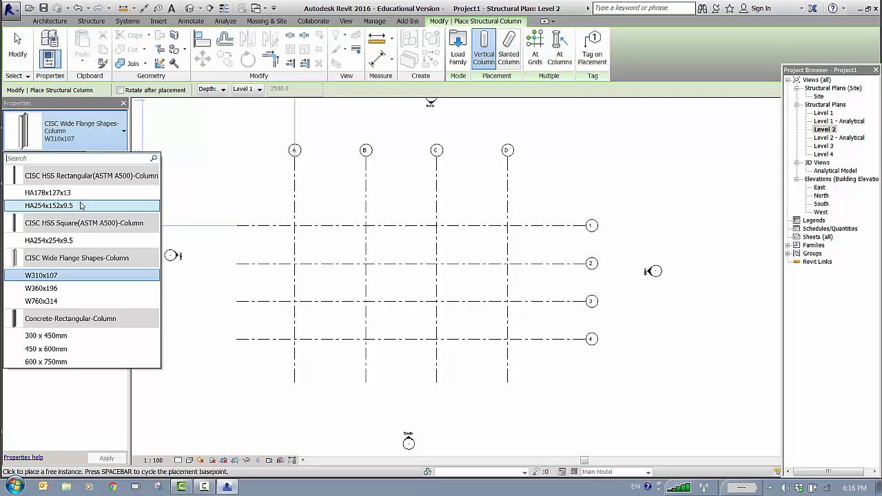
# - Load the M_W-Wide Flange-Column family from the library's Structural Columns Steel folder with type W200X100
pyautogui.click(459, 57)
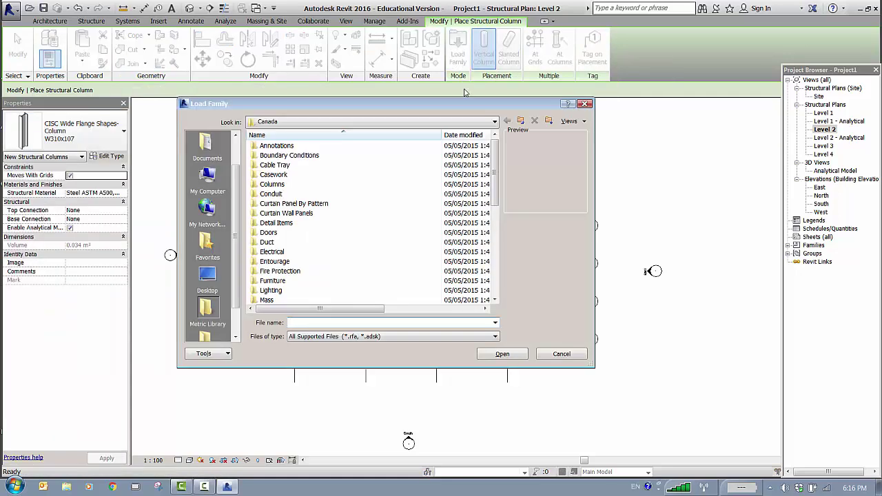
pyautogui.moveTo(495, 166); pyautogui.dragTo(487, 241)
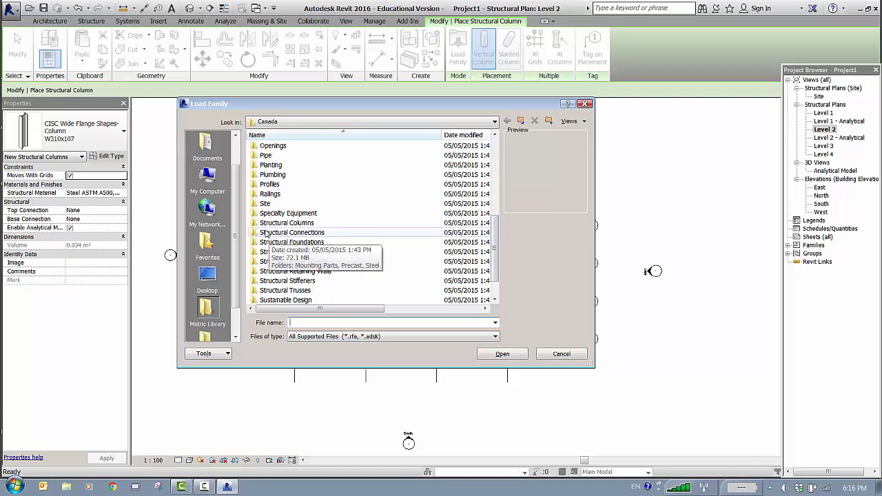
pyautogui.doubleClick(269, 223)
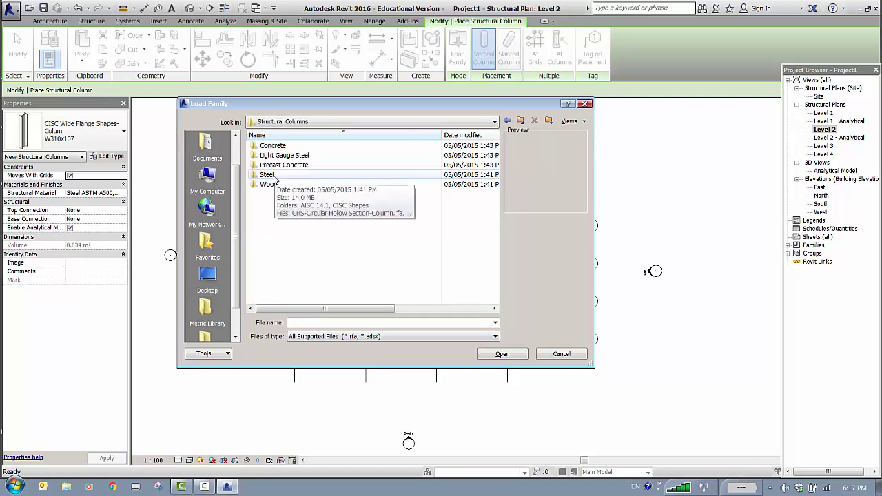
pyautogui.doubleClick(268, 175)
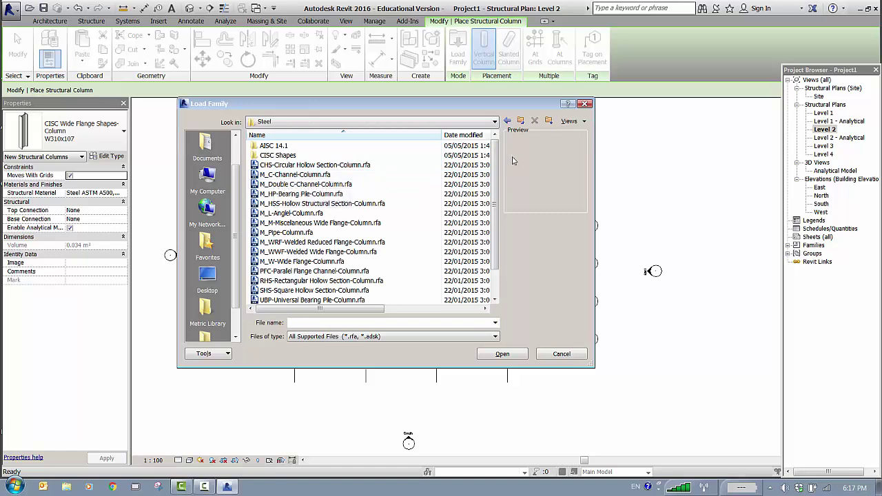
pyautogui.scroll(-1, 491, 178)
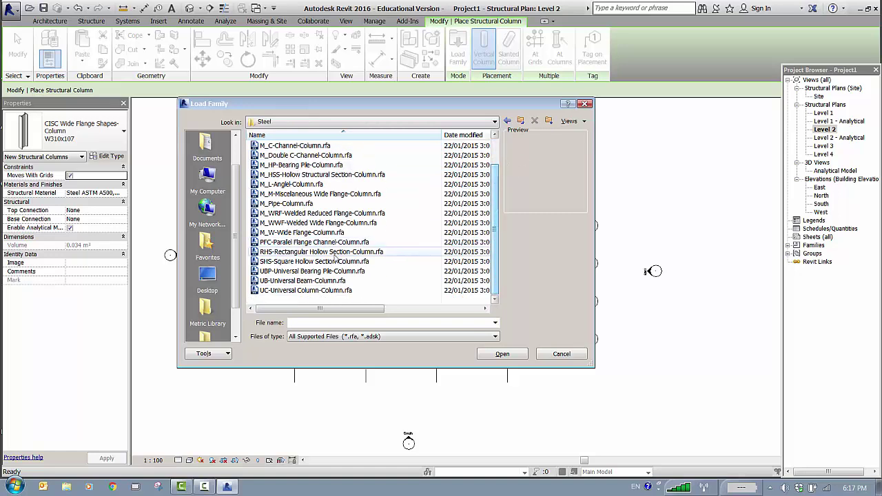
pyautogui.click(263, 234)
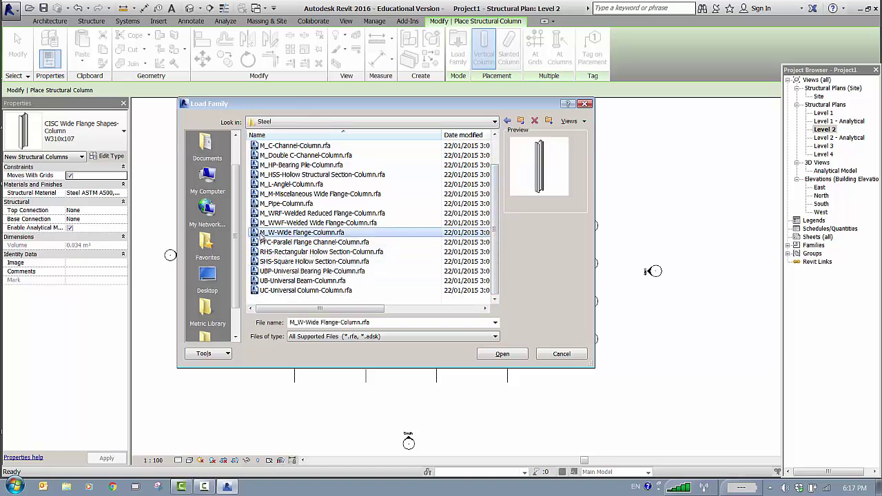
pyautogui.doubleClick(263, 234)
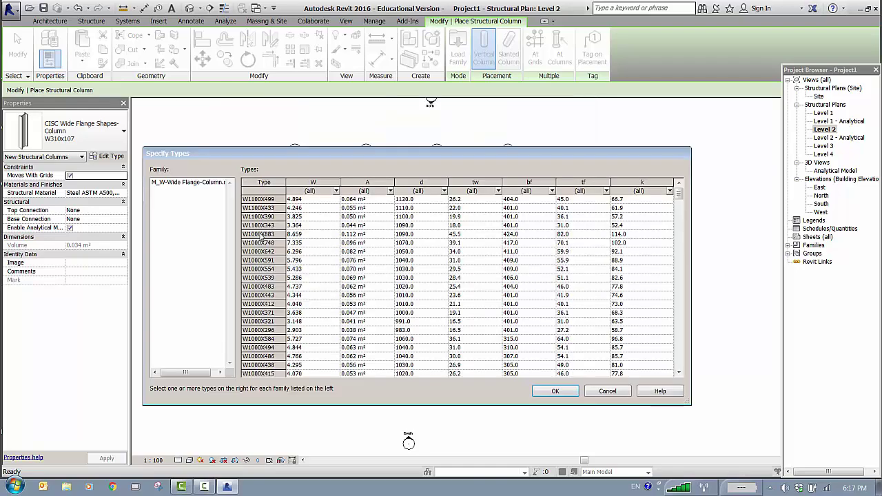
pyautogui.moveTo(677, 196); pyautogui.dragTo(685, 355)
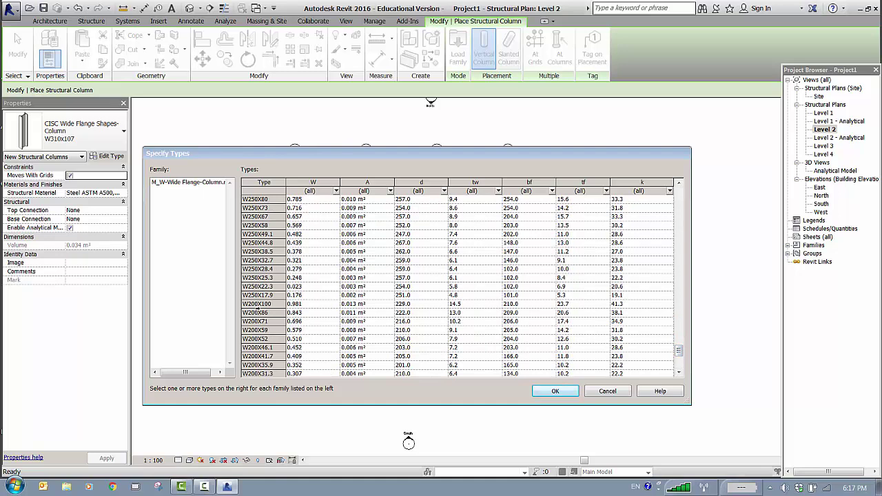
pyautogui.click(256, 305)
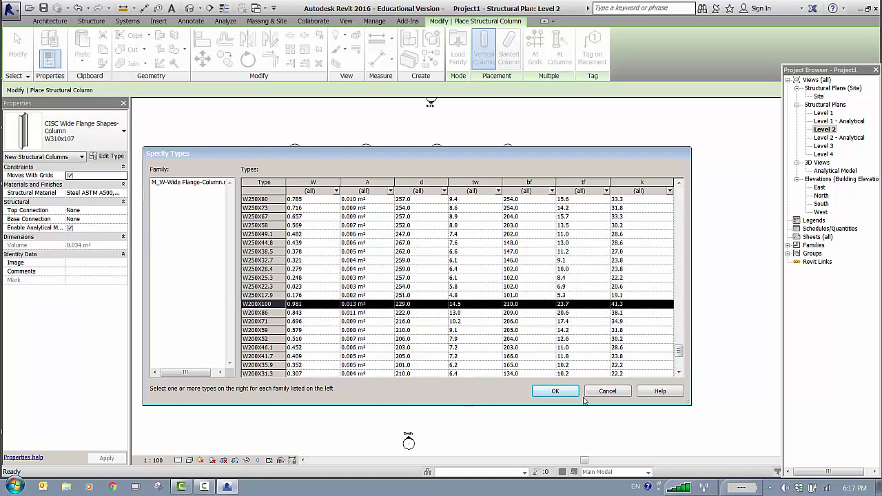
pyautogui.click(556, 391)
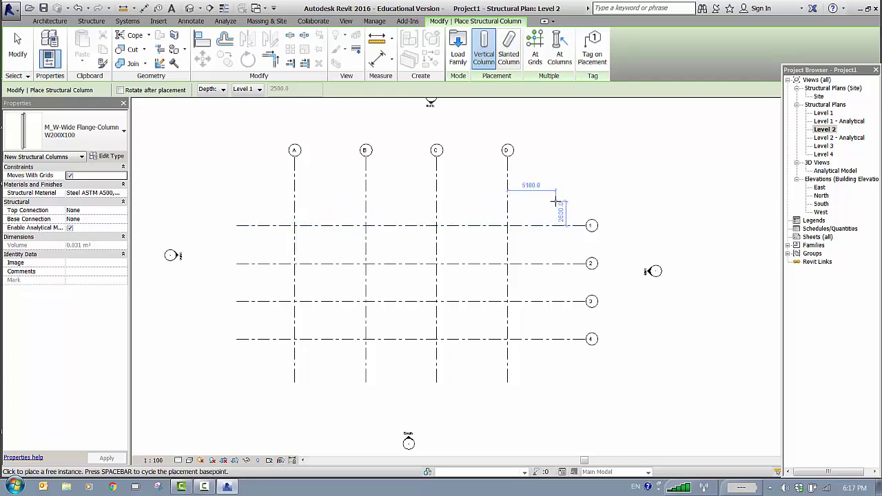
pyautogui.click(536, 51)
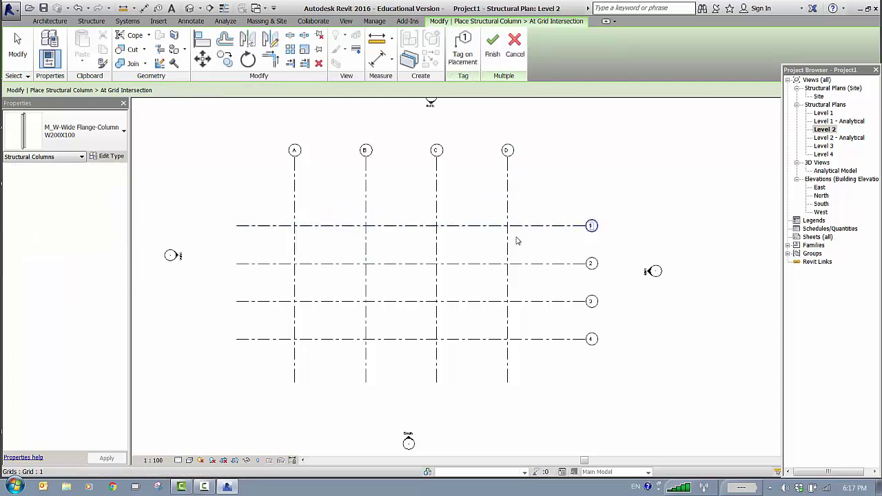
pyautogui.moveTo(530, 212); pyautogui.dragTo(269, 369)
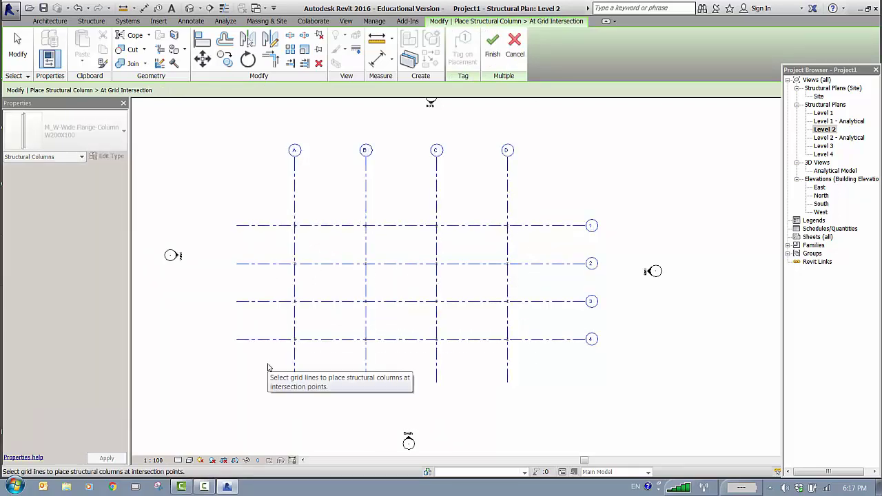
pyautogui.click(516, 54)
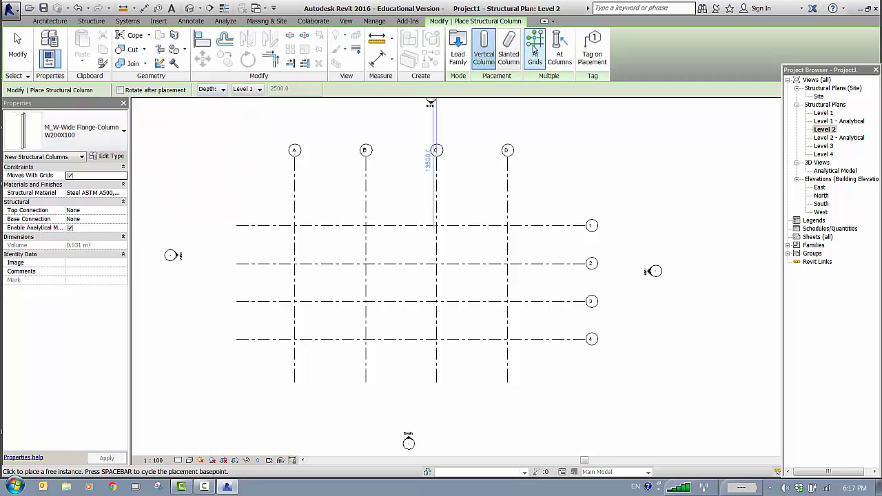
# - Place W200X100 columns at all intersections of grids A–D and 1–4 and finish the multiple placement
pyautogui.click(535, 50)
pyautogui.moveTo(539, 198); pyautogui.dragTo(271, 366)
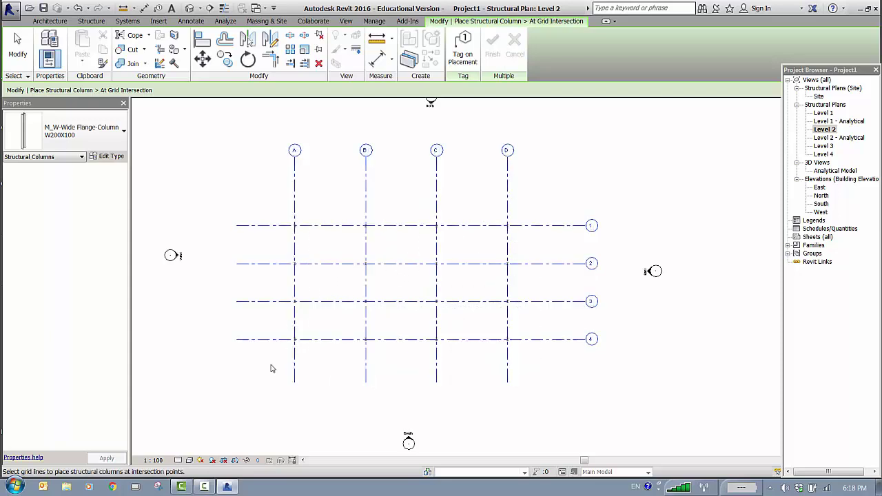
pyautogui.scroll(4, 352, 252)
pyautogui.scroll(2, 389, 254)
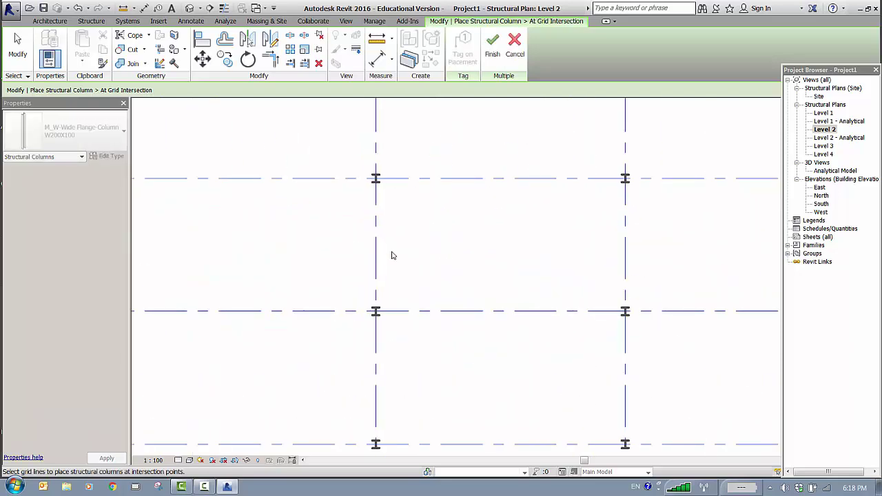
pyautogui.scroll(-3, 396, 256)
pyautogui.scroll(-1, 398, 256)
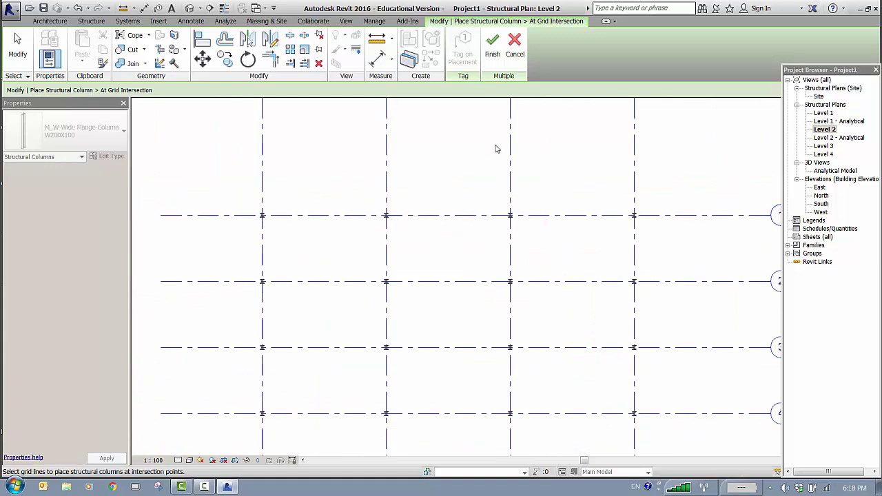
pyautogui.scroll(-1, 482, 178)
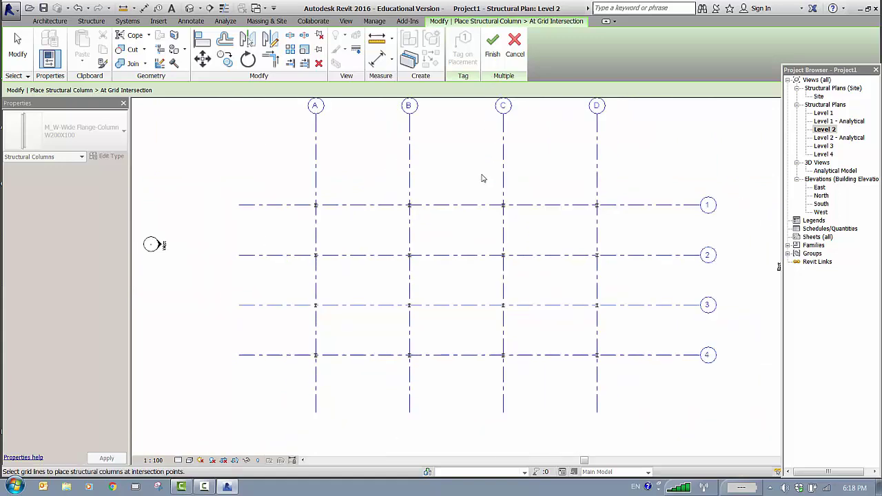
pyautogui.click(492, 47)
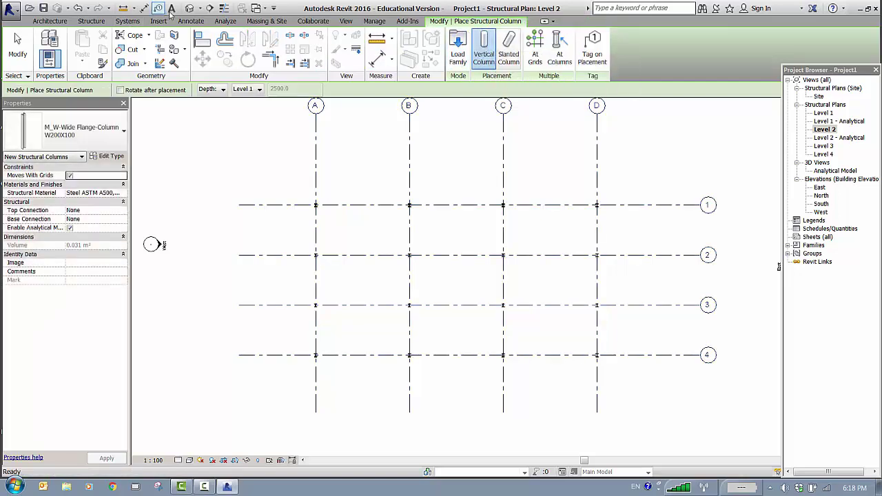
# - Open the default 3D view, end column placement and inspect the column layout
pyautogui.click(189, 8)
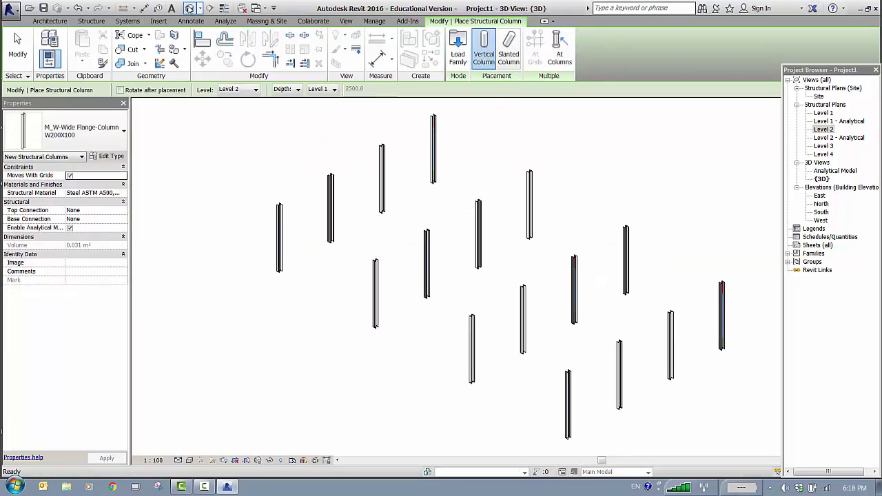
pyautogui.press('Escape')
pyautogui.scroll(-2, 363, 290)
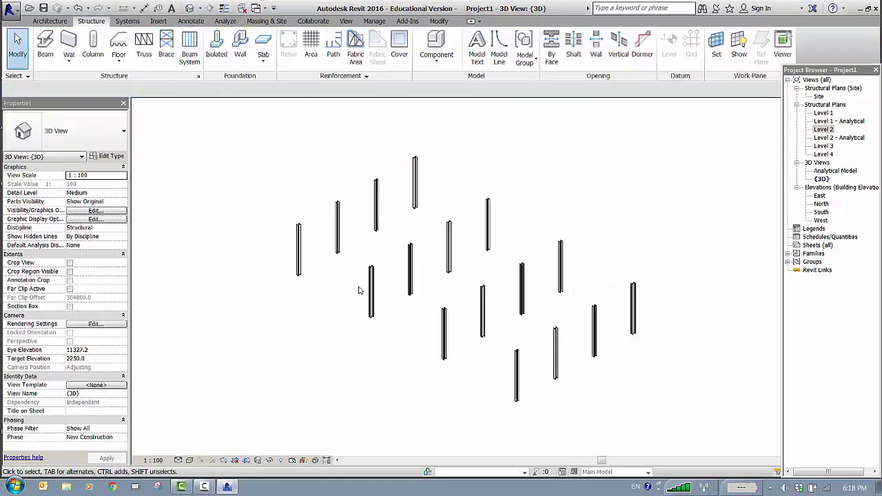
pyautogui.scroll(-1, 358, 290)
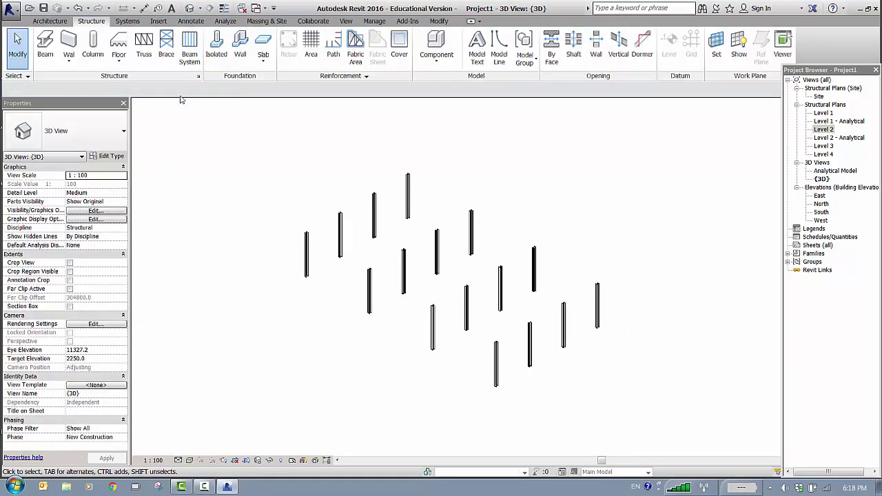
# - Return to the Level 2 structural plan and start a beam with the CISC Wide Flange Shapes W310x107 type
pyautogui.doubleClick(831, 131)
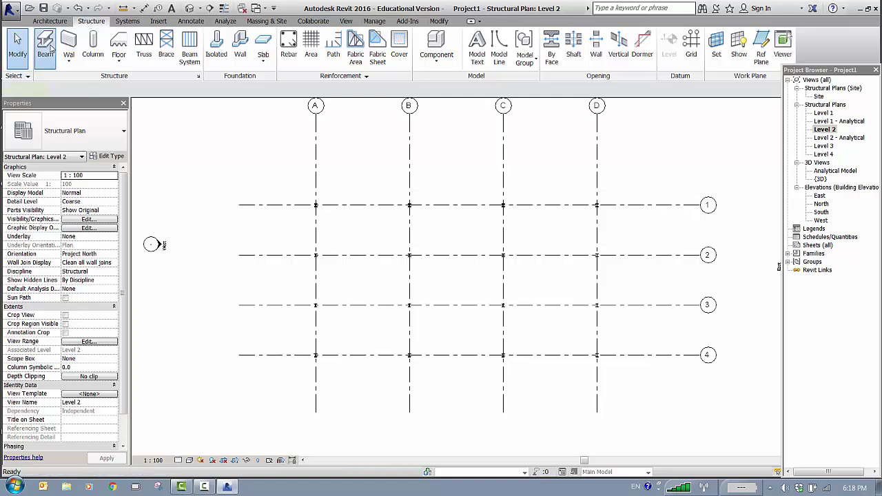
pyautogui.click(44, 46)
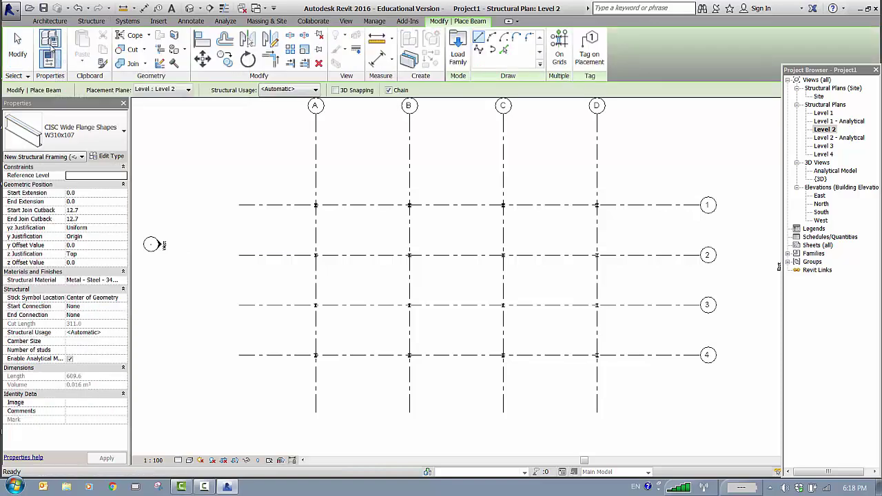
pyautogui.click(123, 135)
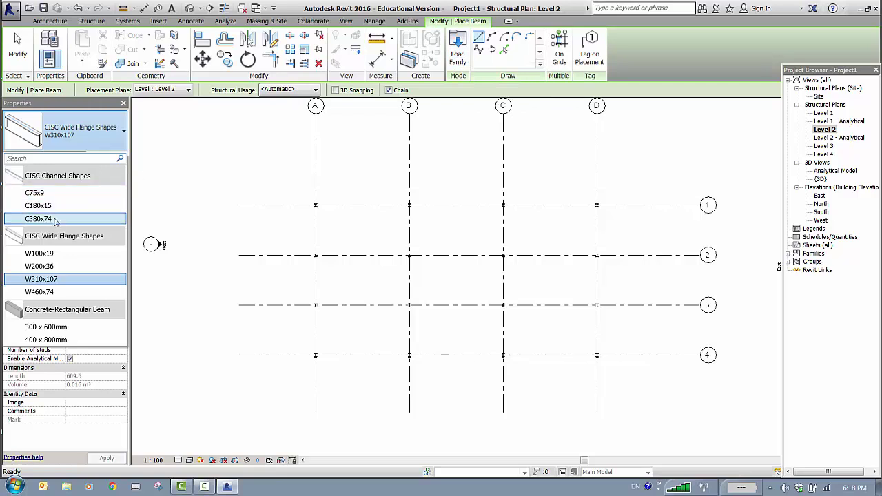
pyautogui.moveTo(49, 281)
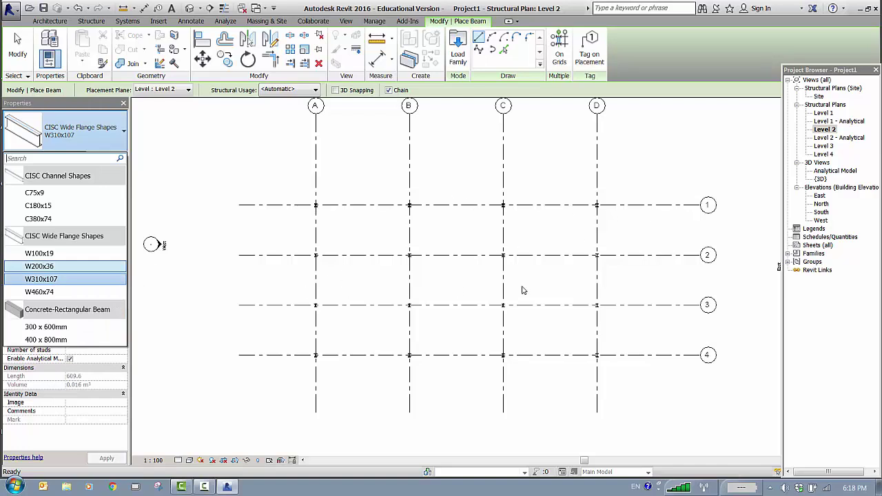
pyautogui.click(44, 281)
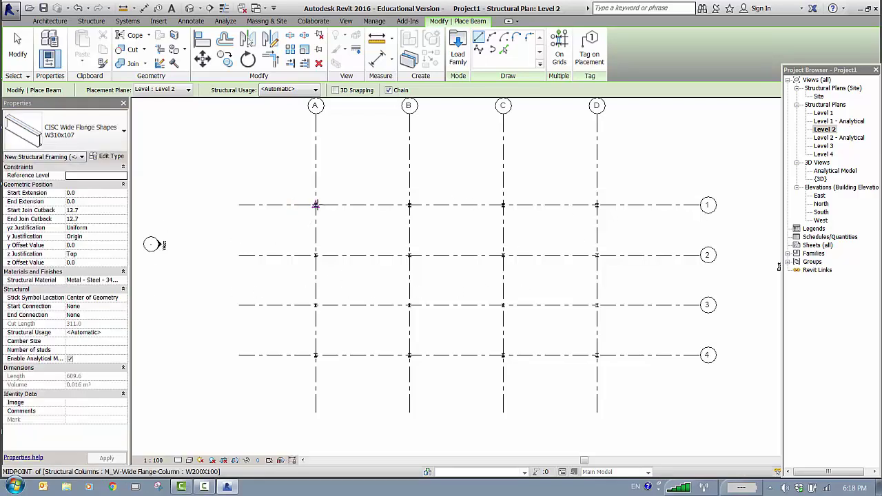
# - Draw chained W310x107 beams along grid 1, column to column from grid A to grid D
pyautogui.click(314, 205)
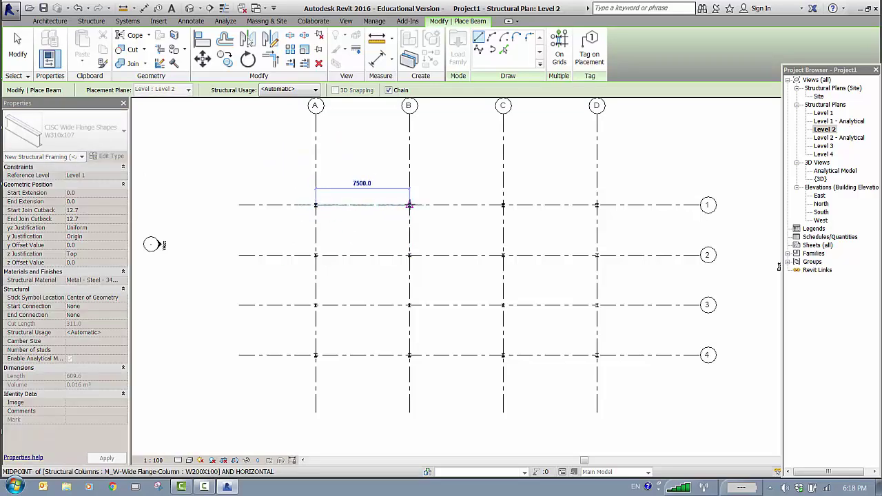
pyautogui.click(409, 205)
pyautogui.click(503, 205)
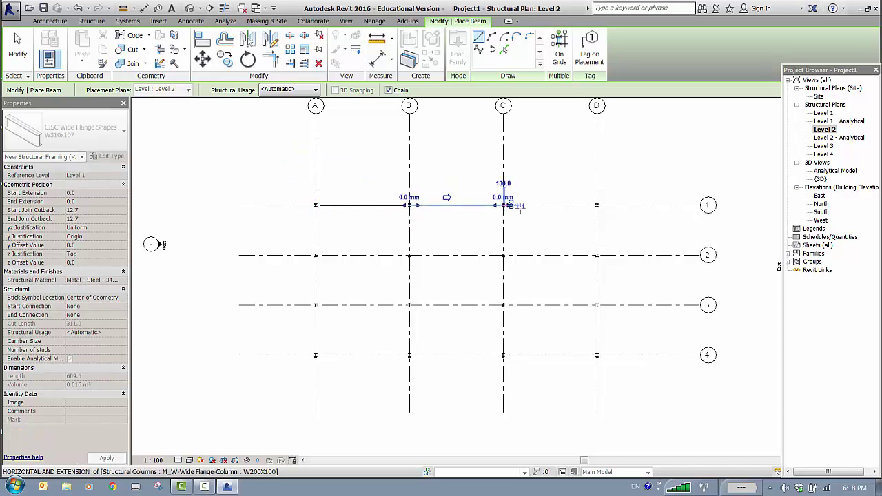
pyautogui.click(596, 205)
pyautogui.press('Escape')
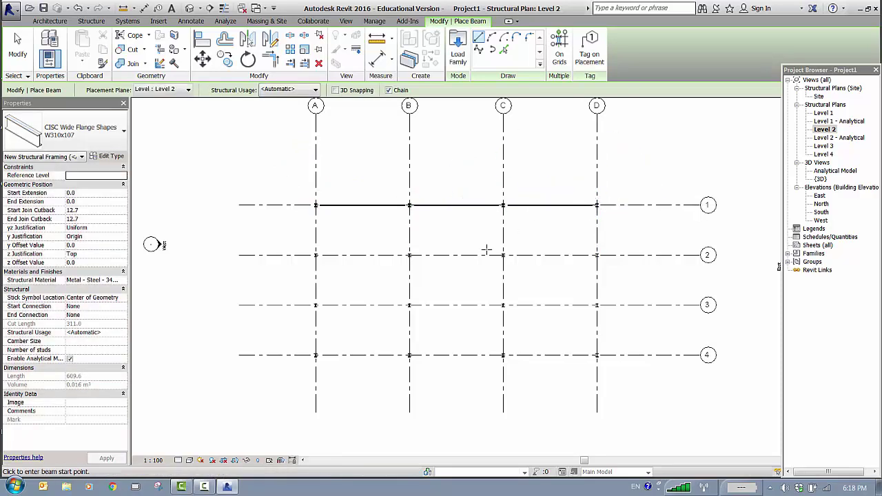
# - Draw chained W310x107 beams along grid 2, column to column from grid A to grid D
pyautogui.click(315, 255)
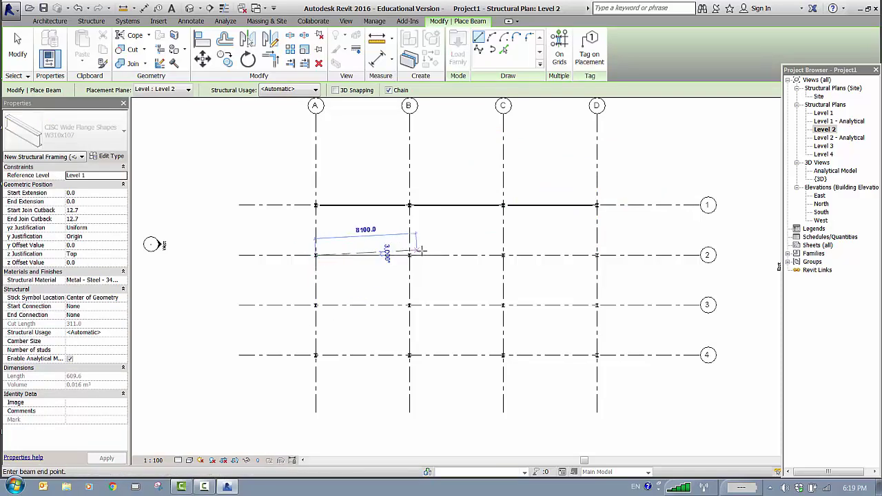
pyautogui.click(409, 255)
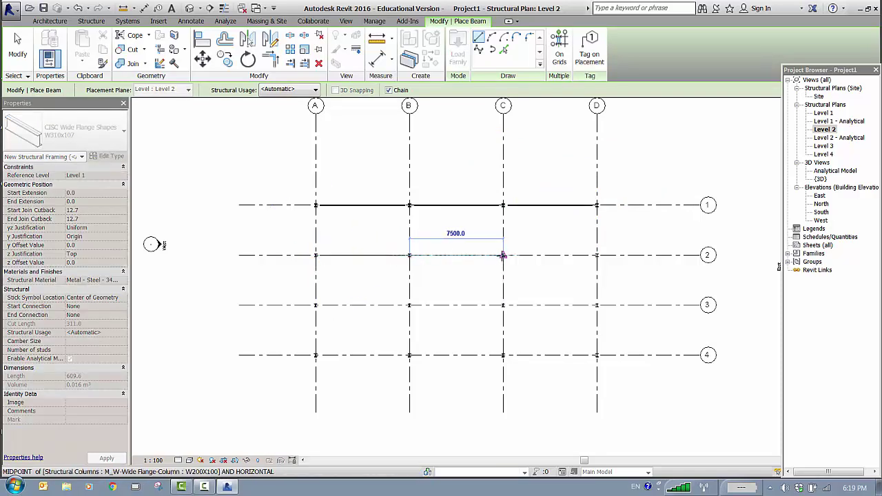
pyautogui.click(503, 255)
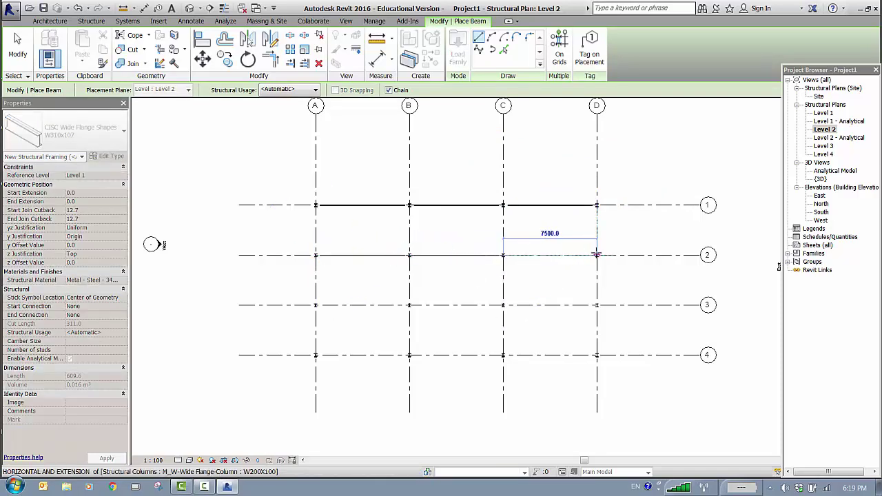
pyautogui.click(596, 255)
pyautogui.press('Escape')
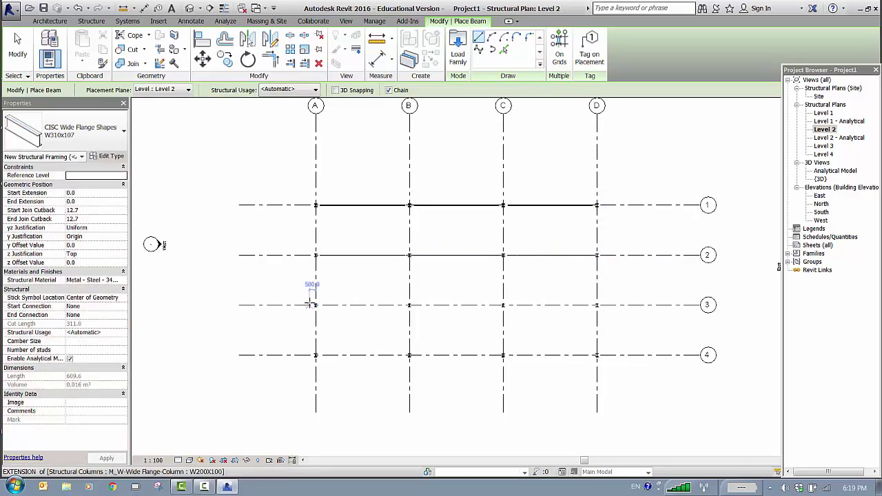
# - Draw chained W310x107 beams along grid 3, column to column from grid A to grid D
pyautogui.click(315, 304)
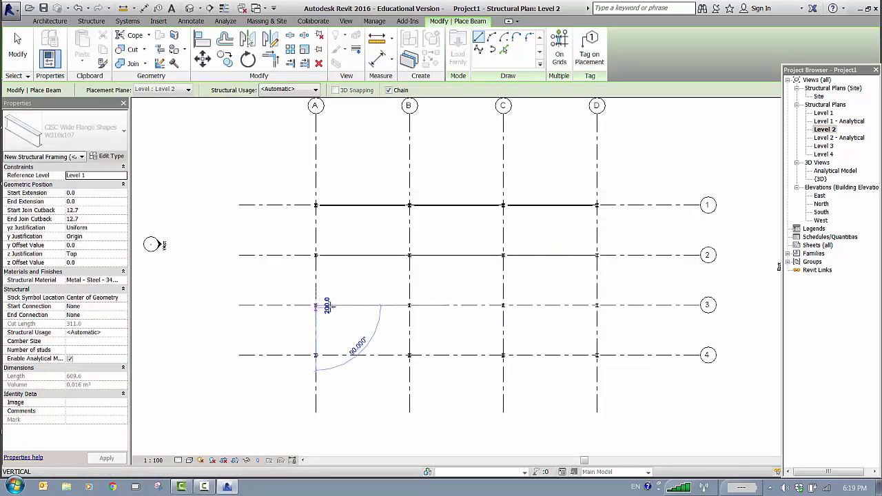
pyautogui.click(409, 305)
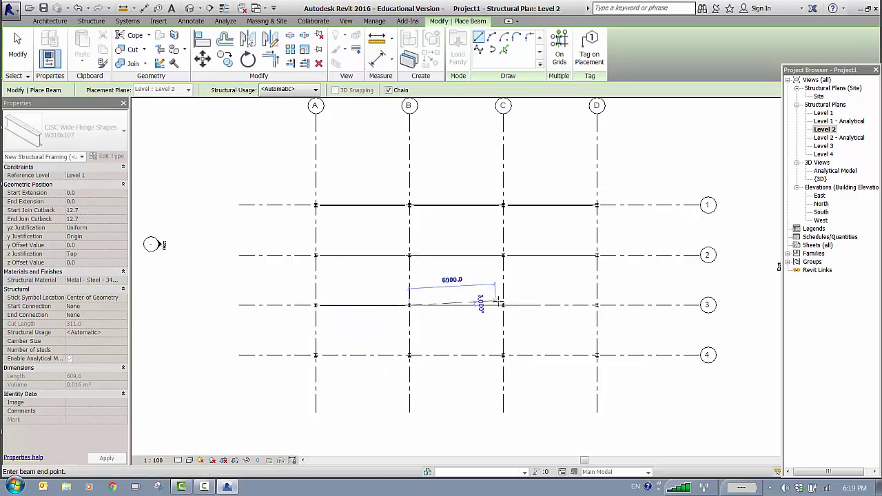
pyautogui.click(503, 305)
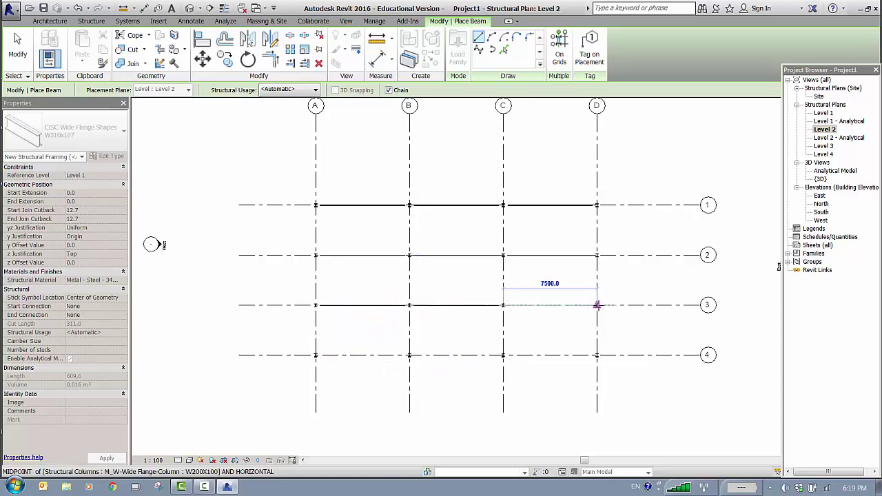
pyautogui.click(597, 306)
pyautogui.press('Escape')
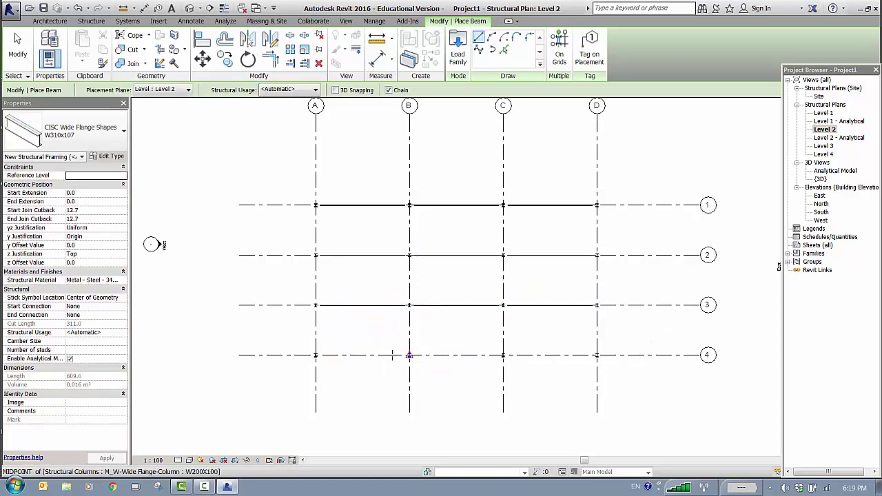
# - Draw chained W310x107 beams along grid 4 from grid A to grid D and check the frame in the default 3D view
pyautogui.click(315, 356)
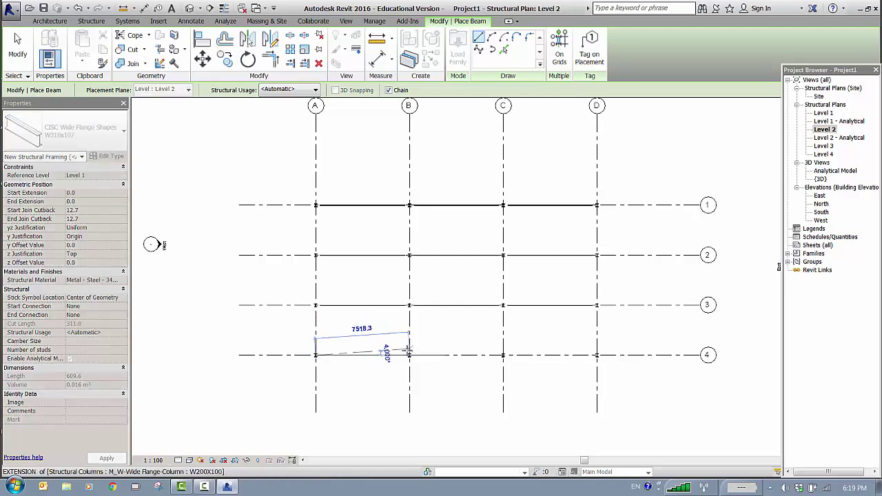
pyautogui.click(503, 356)
pyautogui.click(586, 356)
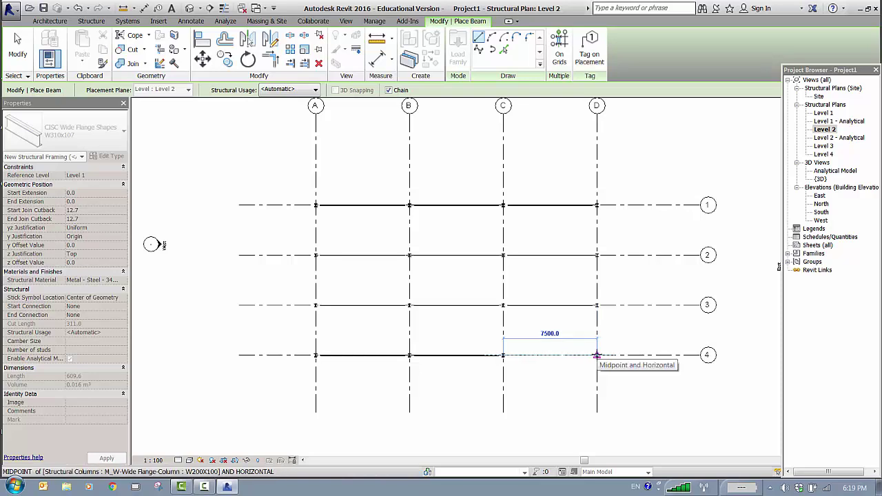
pyautogui.click(596, 355)
pyautogui.press('Escape')
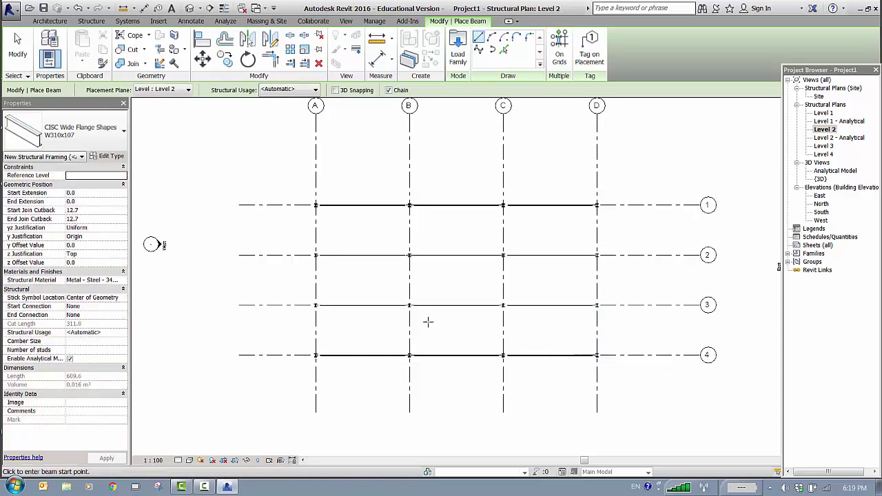
pyautogui.click(190, 8)
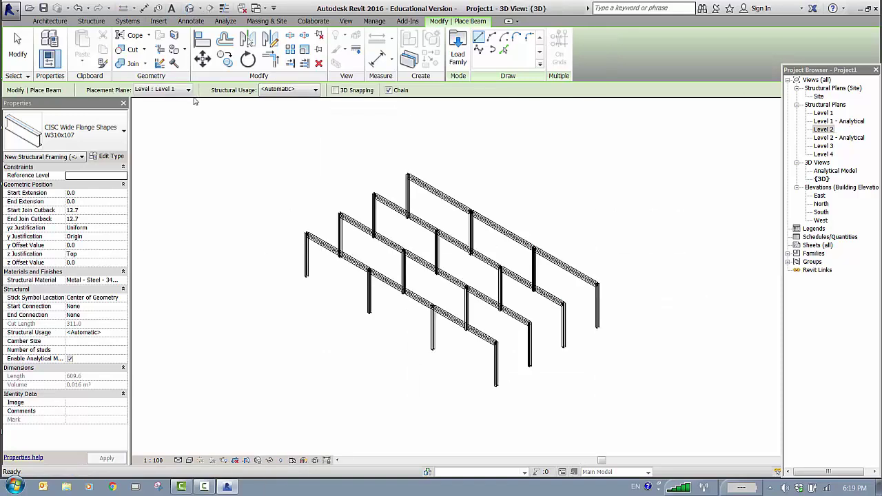
# - Return to the Level 2 structural plan and start a beam with the CISC Wide Flange Shapes W100x19 type
pyautogui.doubleClick(829, 131)
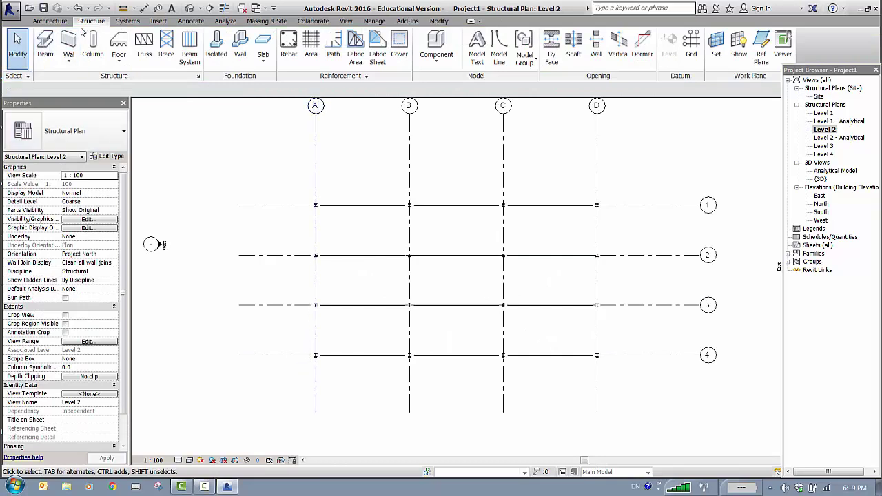
pyautogui.click(48, 52)
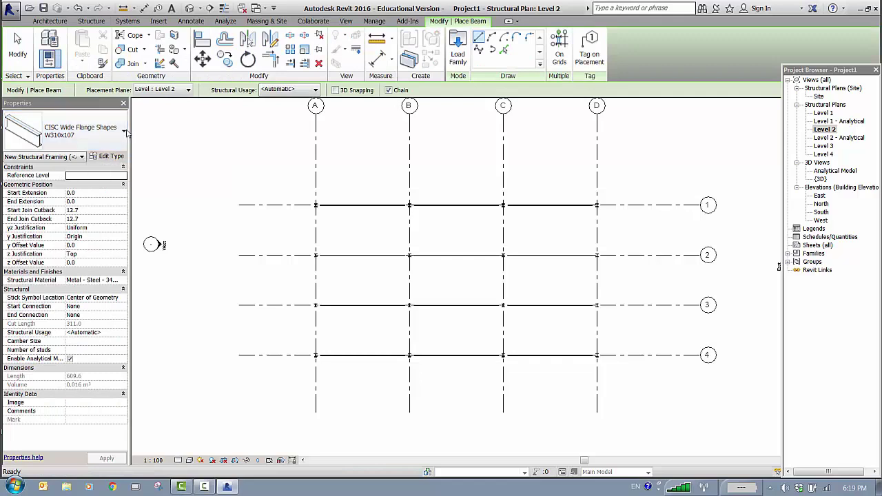
pyautogui.click(123, 134)
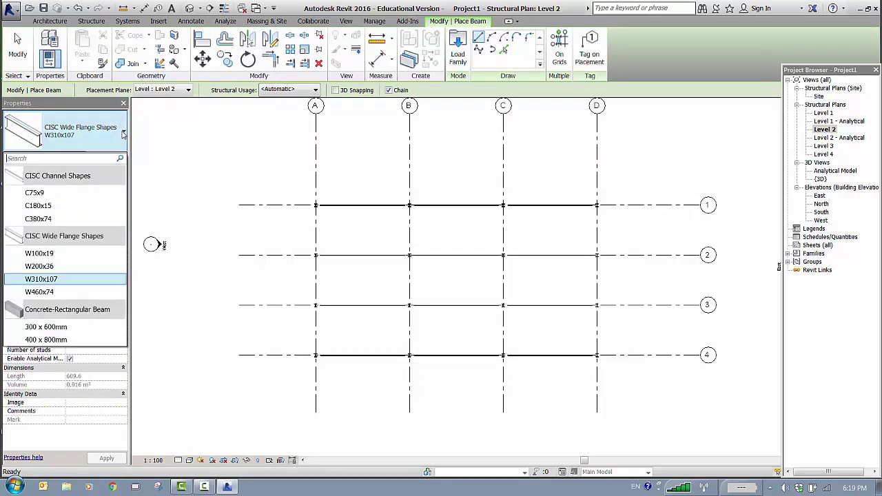
pyautogui.click(82, 254)
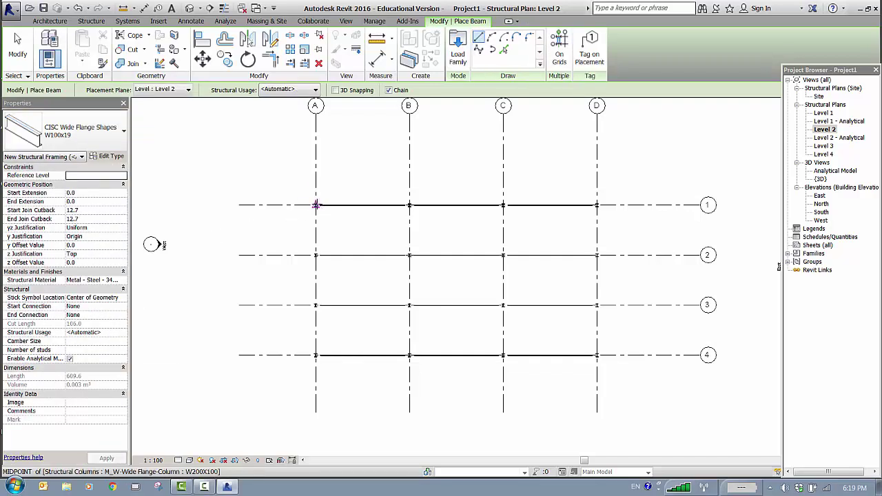
# - Draw chained W100x19 beams along grid A, column to column from grid 1 to grid 4
pyautogui.scroll(2, 315, 205)
pyautogui.scroll(2, 315, 205)
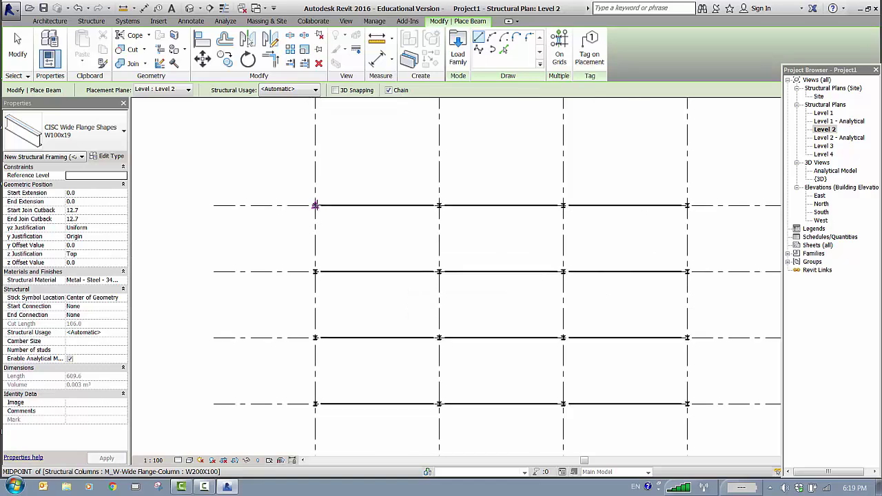
pyautogui.moveTo(277, 235); pyautogui.dragTo(269, 189, button='middle')
pyautogui.scroll(1, 315, 181)
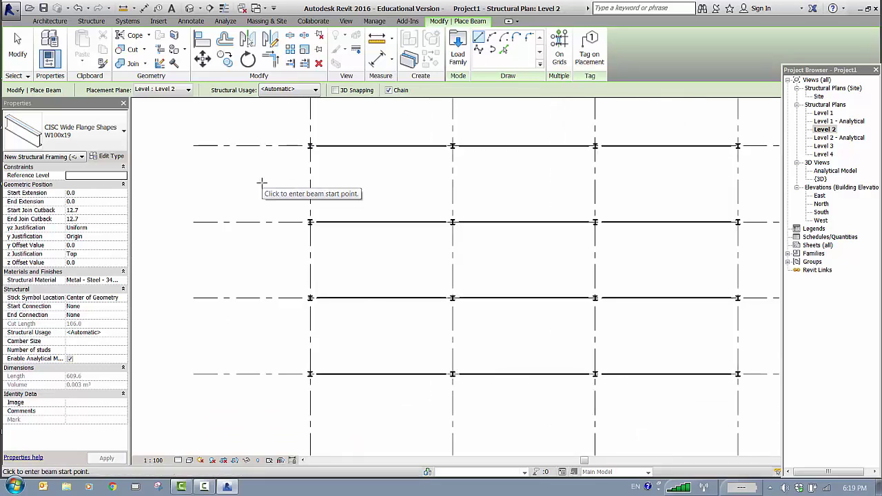
pyautogui.click(311, 146)
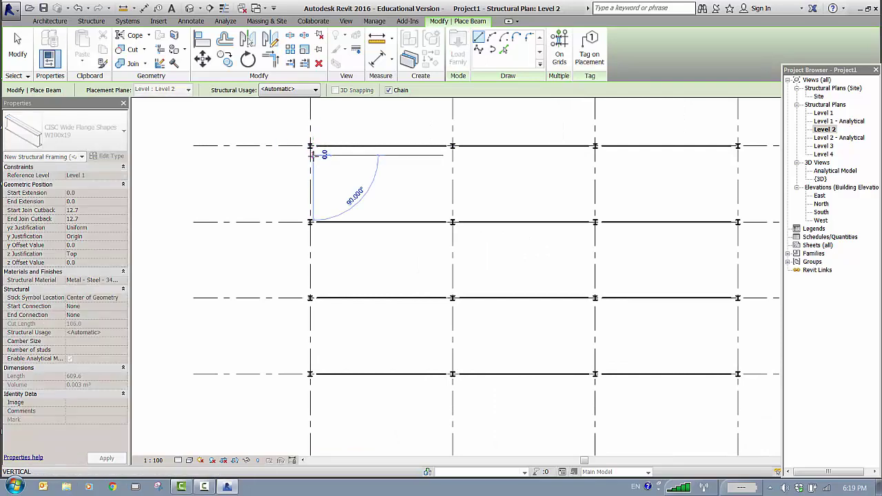
pyautogui.press('Escape')
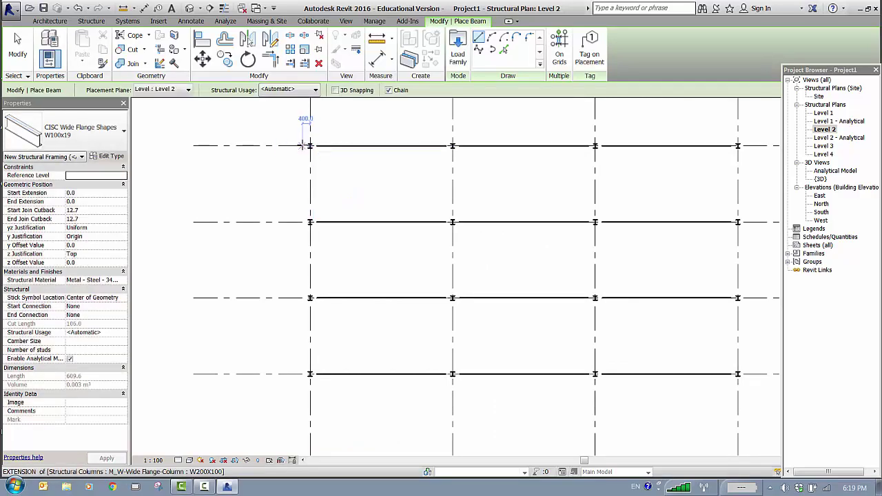
pyautogui.click(310, 146)
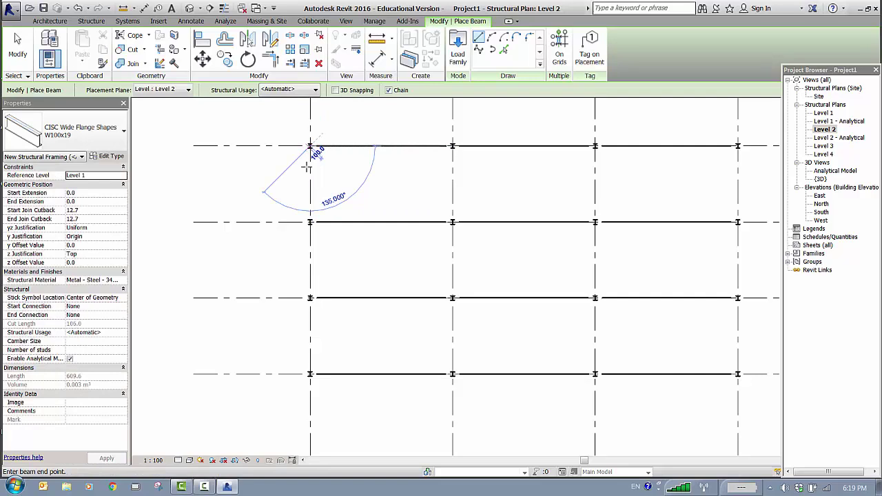
pyautogui.click(310, 222)
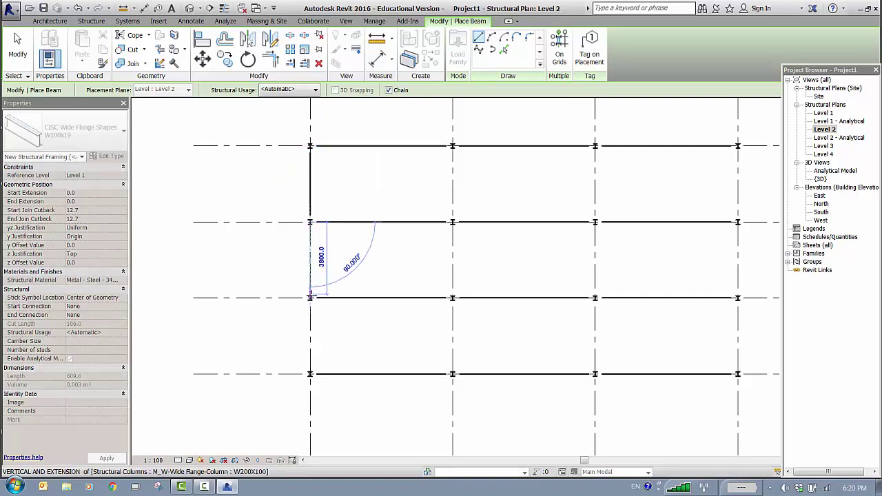
pyautogui.click(311, 297)
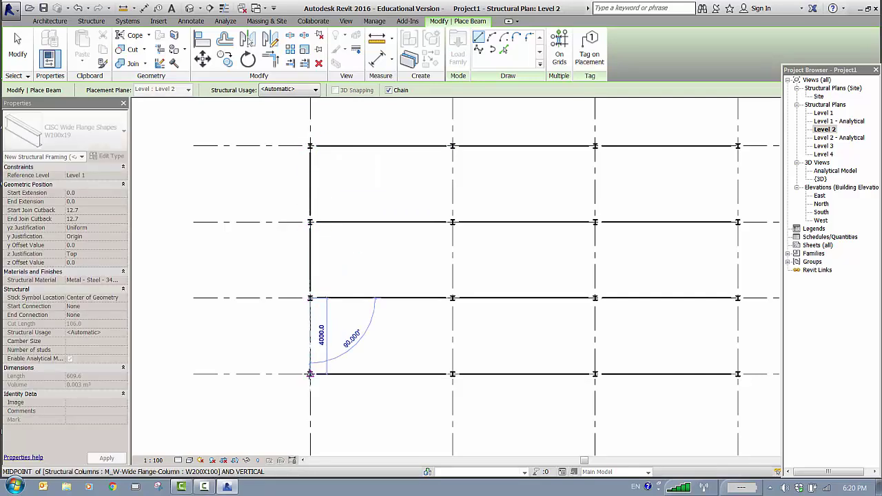
pyautogui.click(310, 374)
pyautogui.press('Escape')
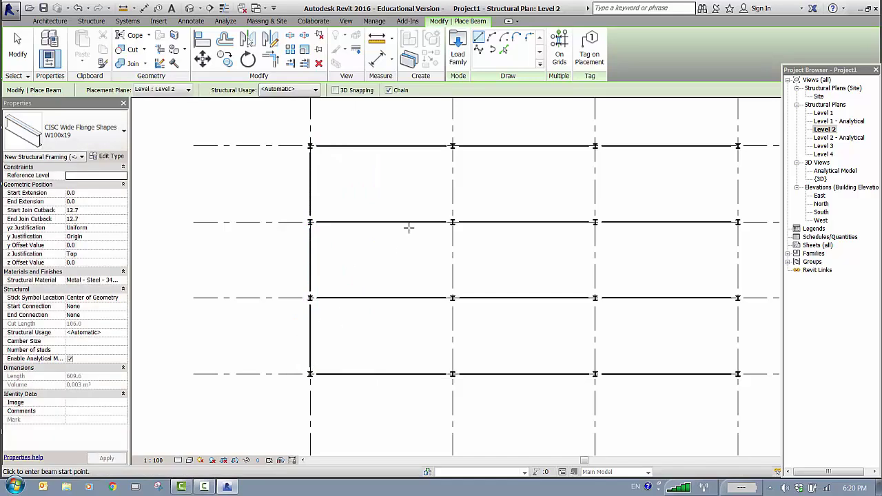
# - Draw chained W100x19 beams along grid B, column to column from grid 1 to grid 4
pyautogui.click(452, 144)
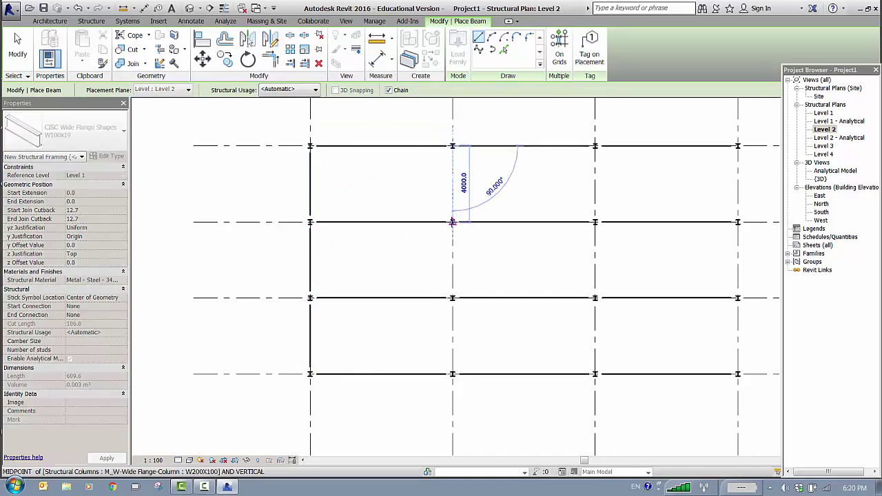
pyautogui.click(452, 222)
pyautogui.click(452, 298)
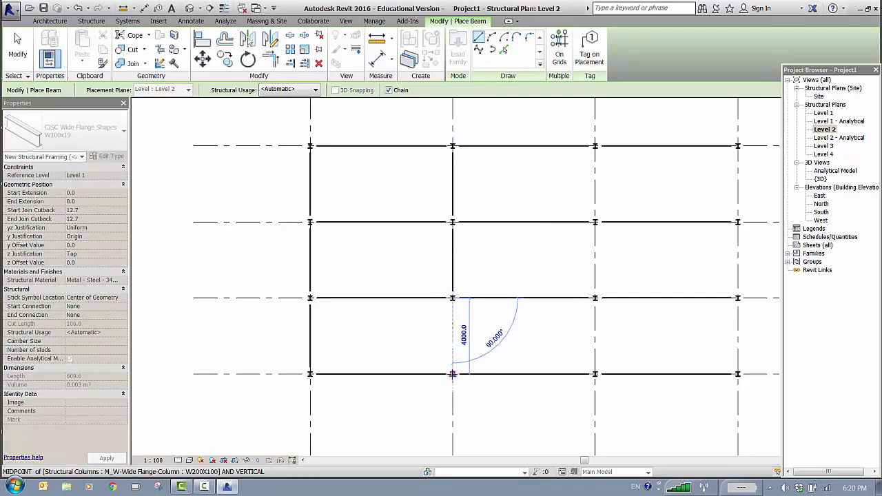
pyautogui.click(452, 374)
pyautogui.press('Escape')
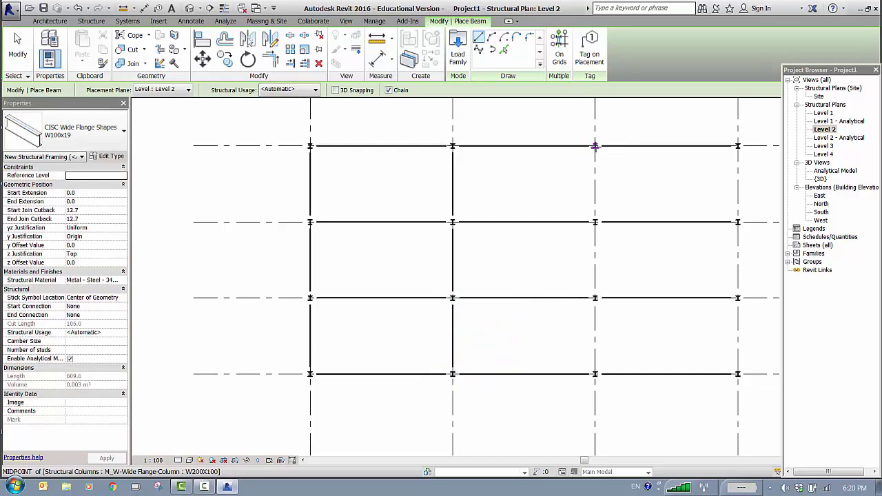
# - Draw chained W100x19 beams along grid C, column to column from grid 1 to grid 4
pyautogui.click(595, 145)
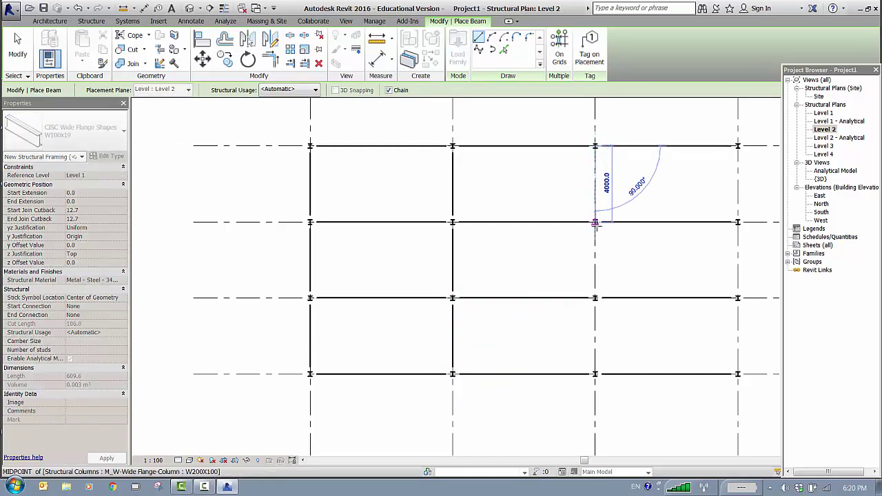
pyautogui.click(595, 223)
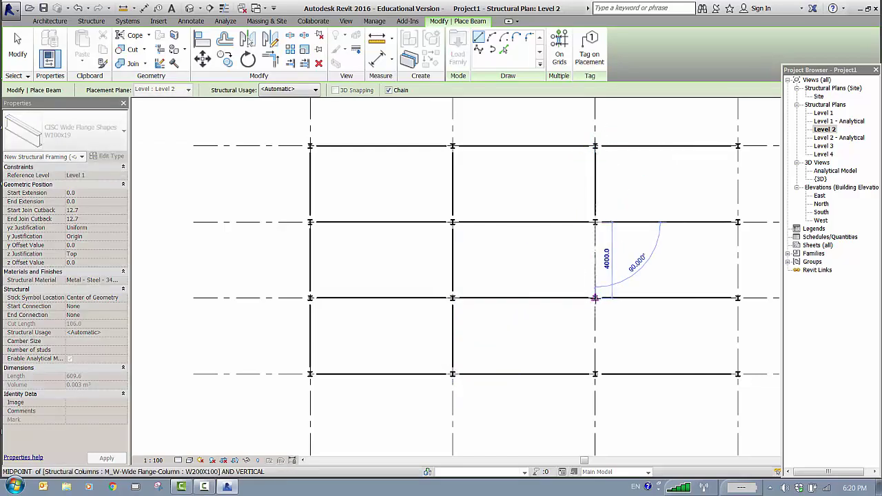
pyautogui.click(596, 297)
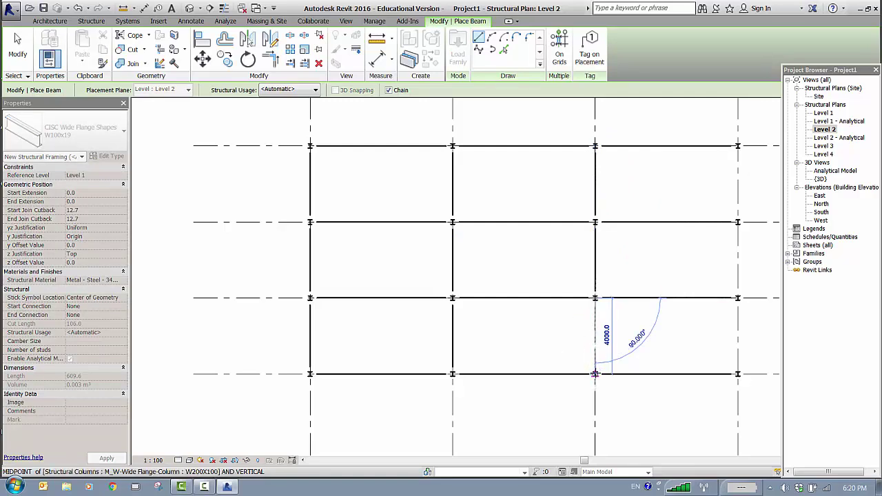
pyautogui.click(596, 374)
pyautogui.press('Escape')
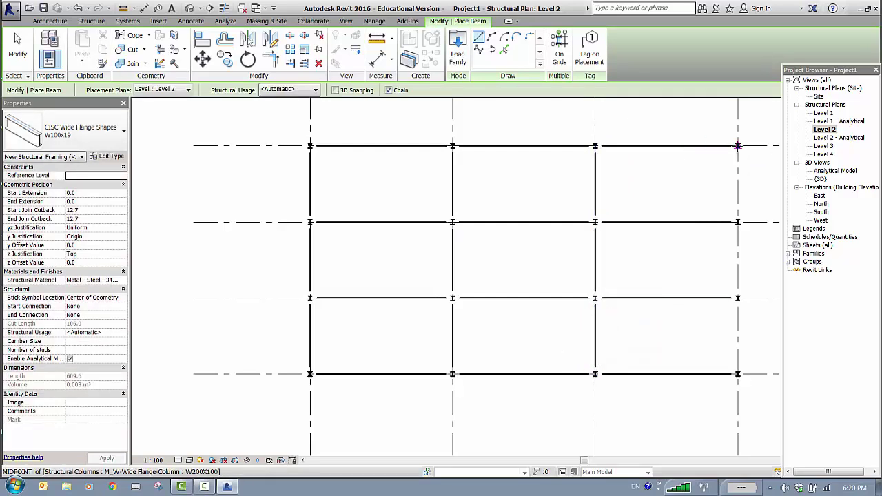
# - Draw chained W100x19 beams along grid D, column to column from grid 1 to grid 4
pyautogui.click(738, 145)
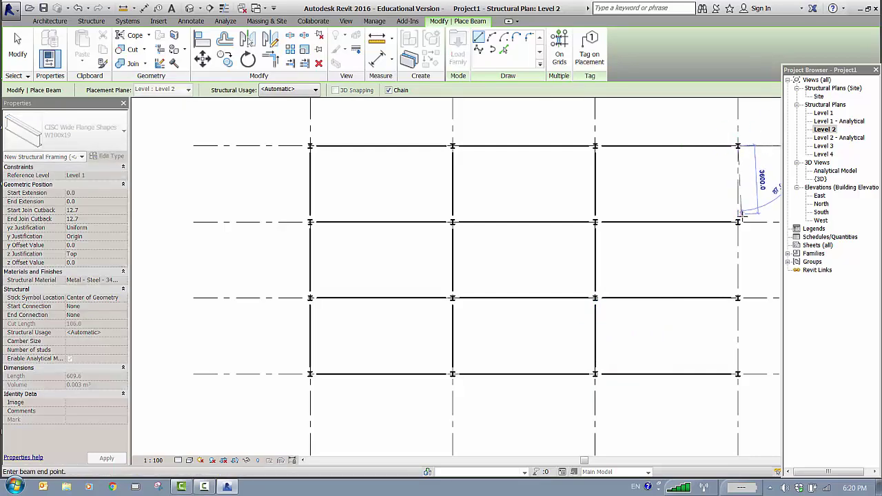
pyautogui.click(738, 221)
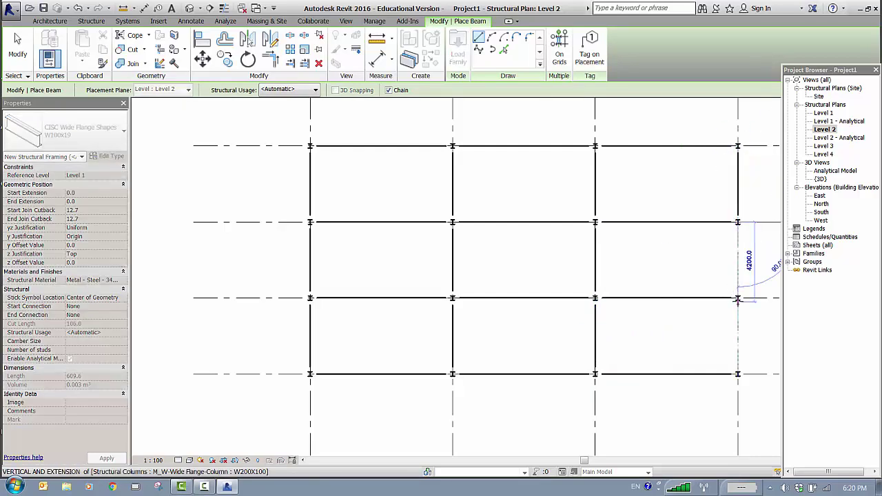
pyautogui.click(738, 298)
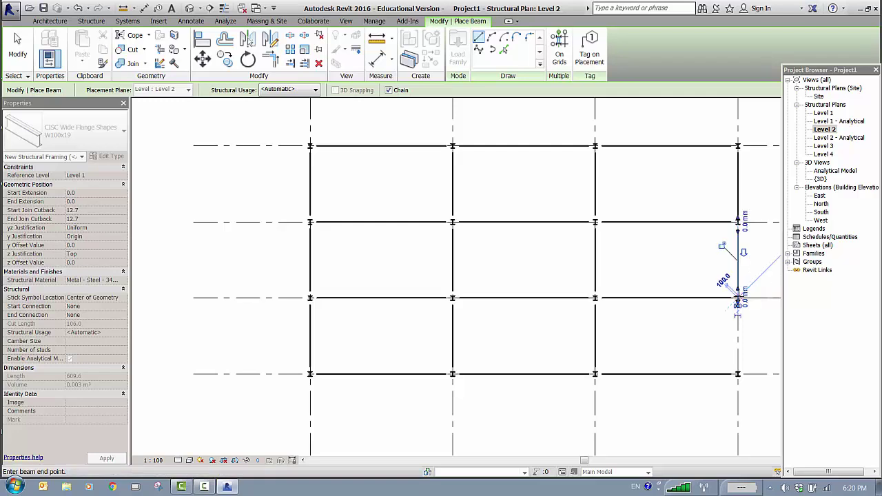
pyautogui.click(738, 375)
pyautogui.press('Escape')
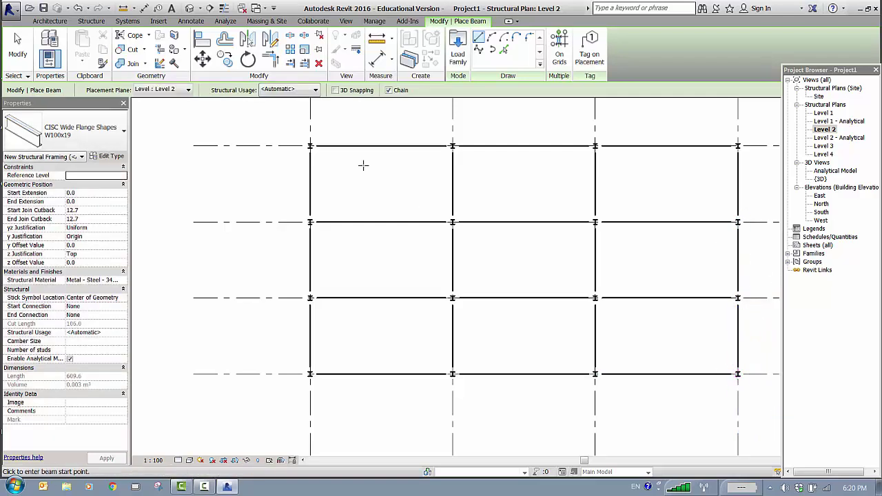
# - Open the default 3D view and inspect the beam-to-column connections of the Level 2 frame up close
pyautogui.click(188, 9)
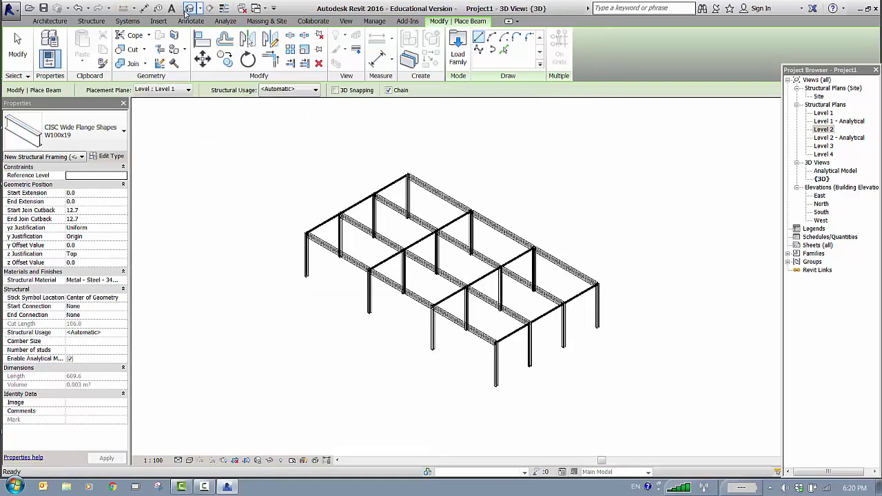
pyautogui.scroll(4, 469, 254)
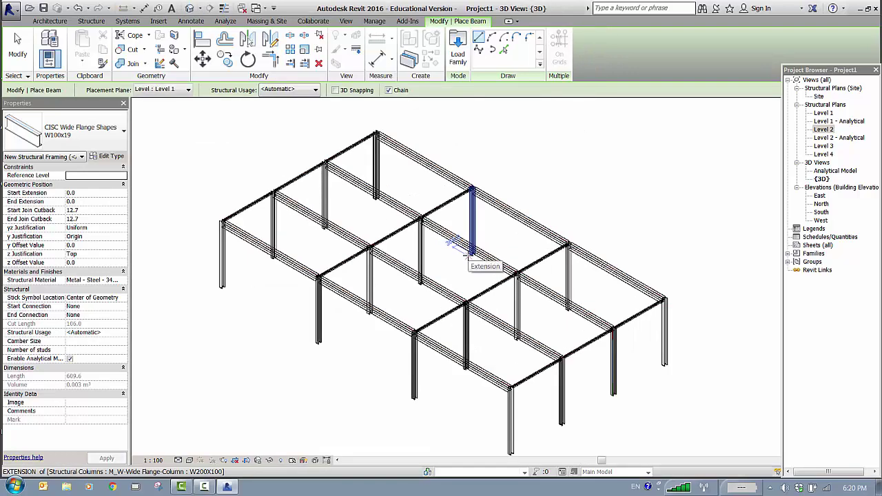
pyautogui.scroll(5, 468, 256)
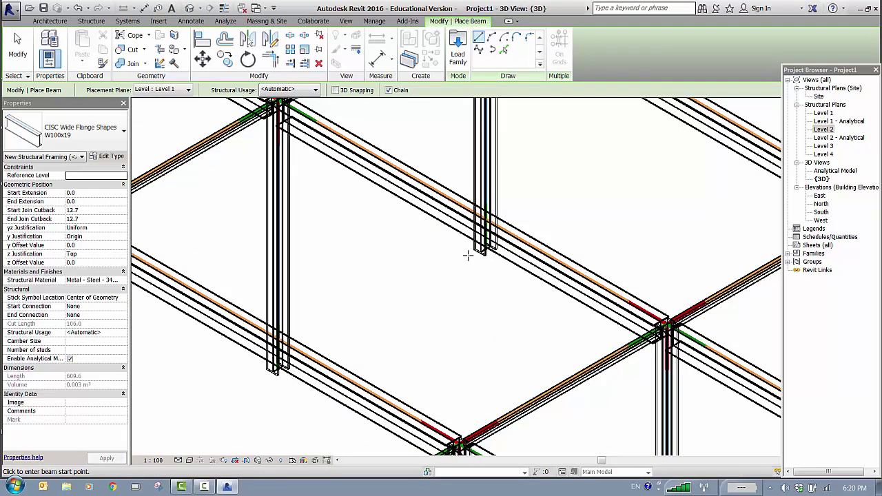
pyautogui.scroll(-3, 468, 256)
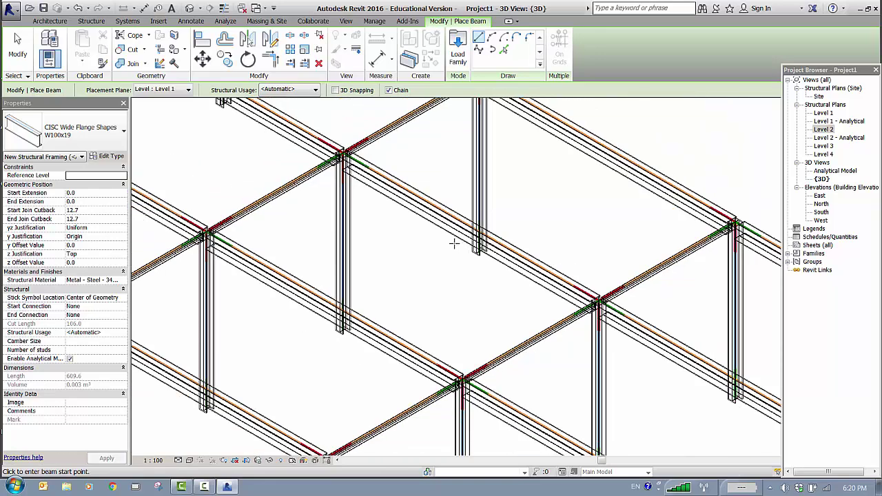
# - Hide the analytical model in the 3D view and set the visual style to Shaded
pyautogui.click(302, 461)
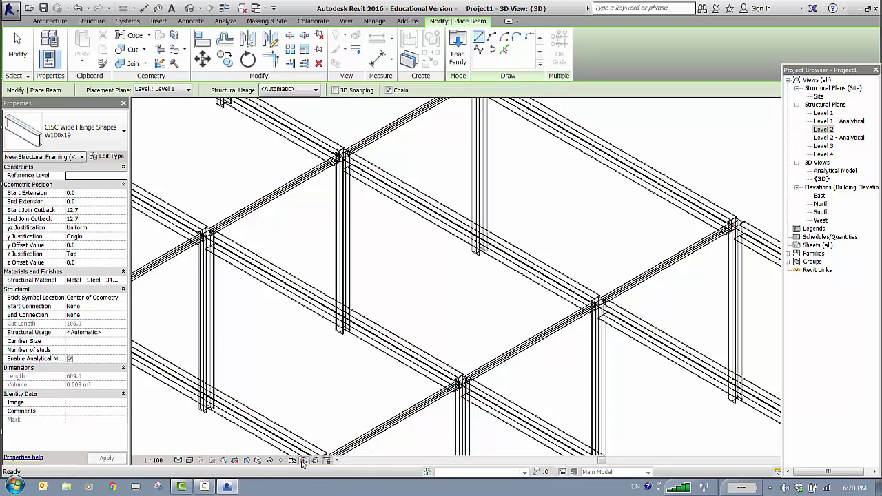
pyautogui.click(188, 461)
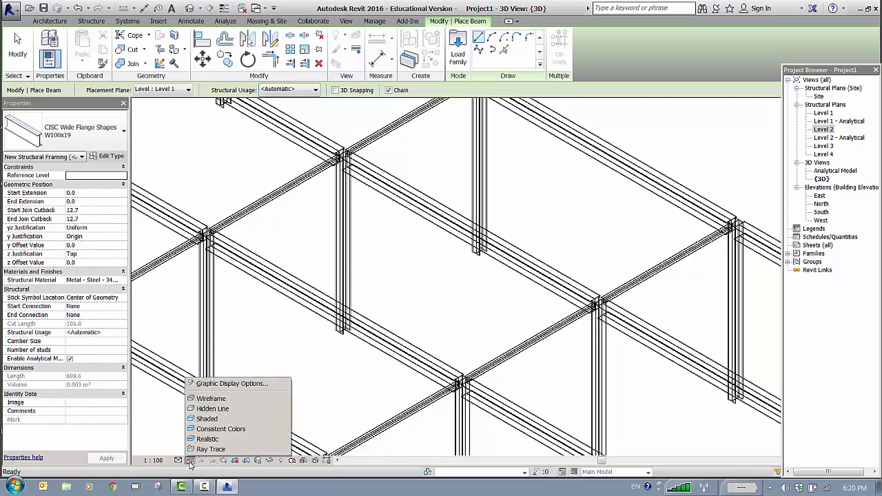
pyautogui.click(201, 419)
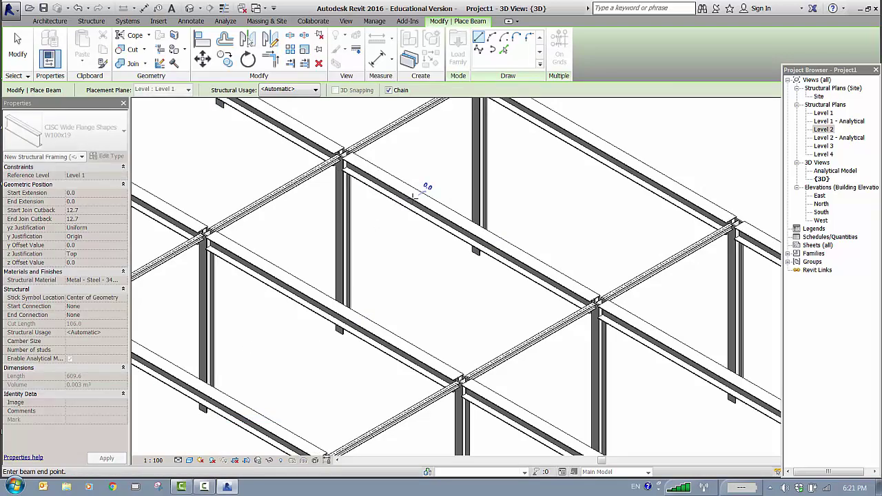
pyautogui.click(414, 198)
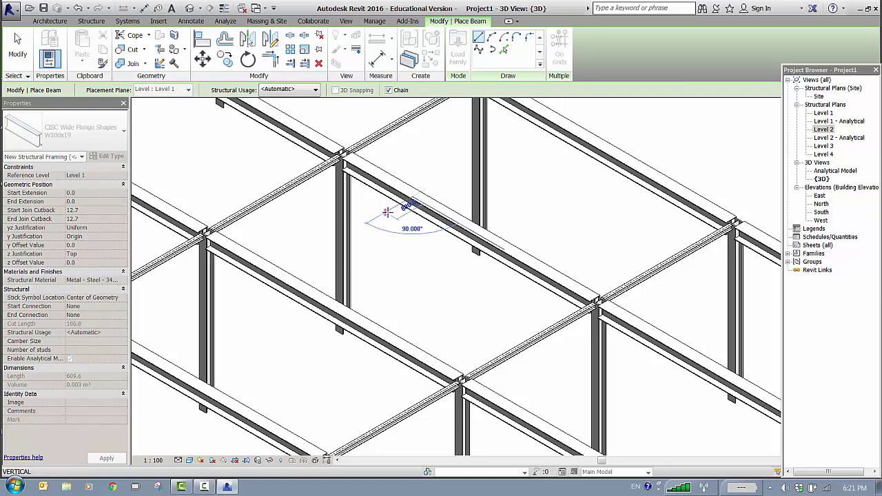
pyautogui.click(387, 140)
pyautogui.press('Escape')
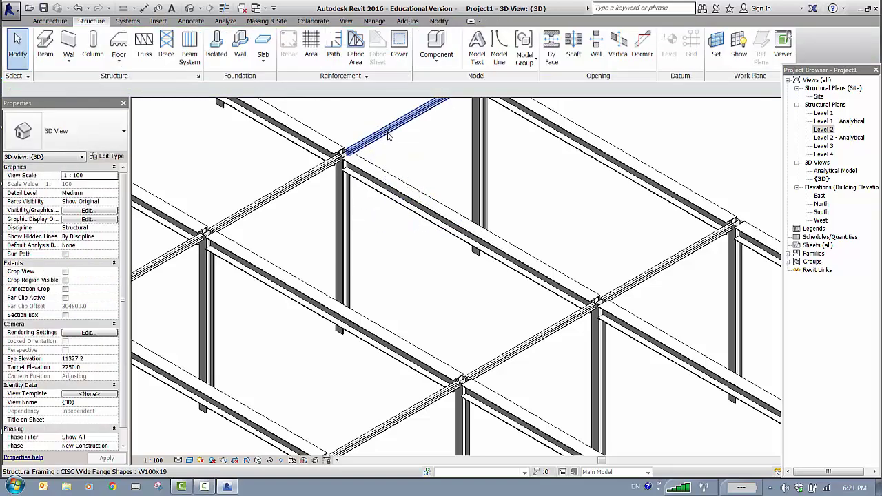
# - Check the type of an interior girder and view more of the shaded frame
pyautogui.click(405, 191)
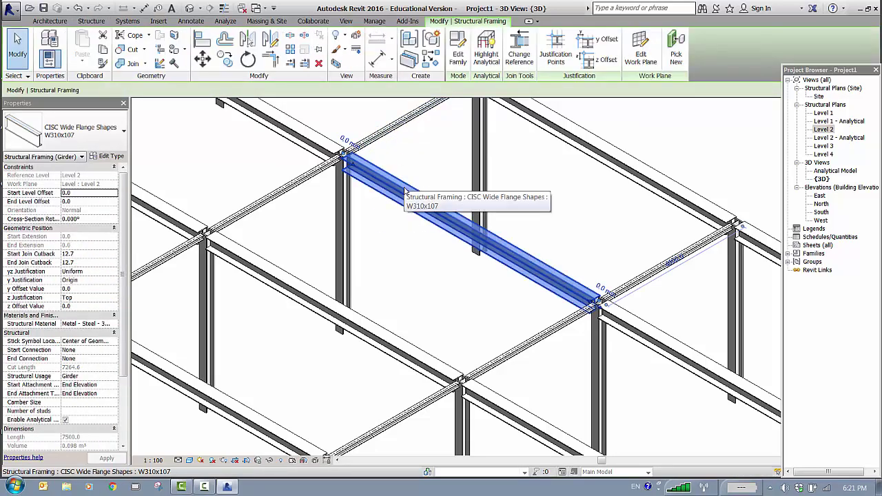
pyautogui.click(386, 238)
pyautogui.scroll(-3, 384, 251)
pyautogui.scroll(-1, 384, 251)
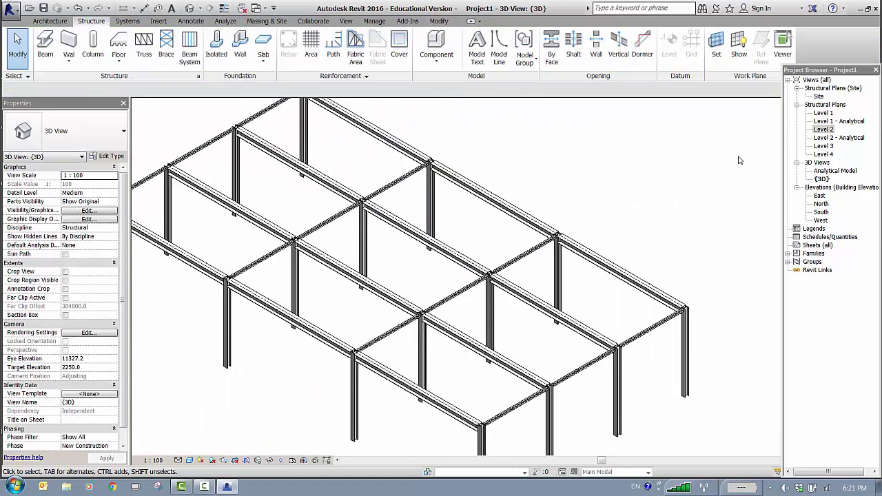
# - Open the Level 2 structural plan and start a structural floor with the Generic 300mm type
pyautogui.doubleClick(829, 129)
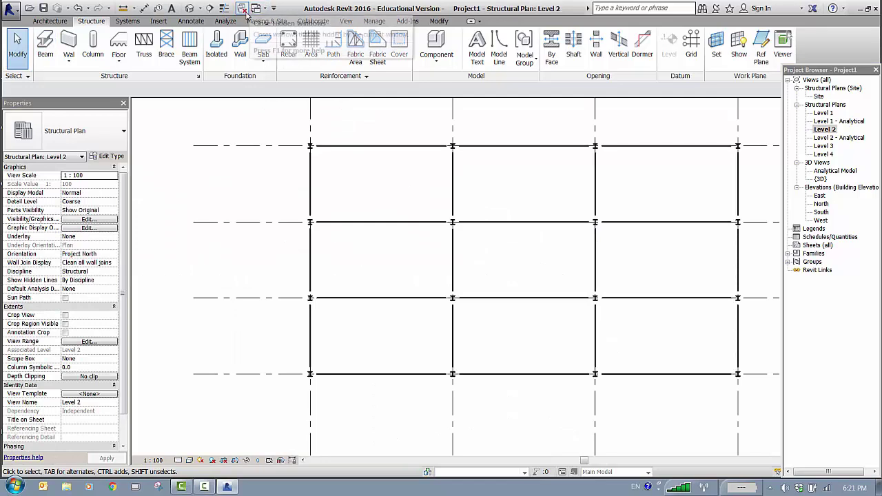
pyautogui.scroll(-3, 448, 196)
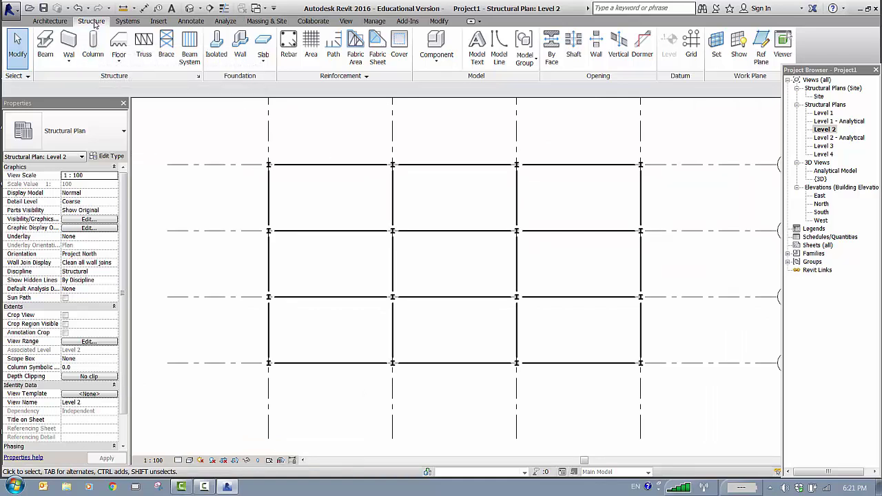
pyautogui.click(120, 62)
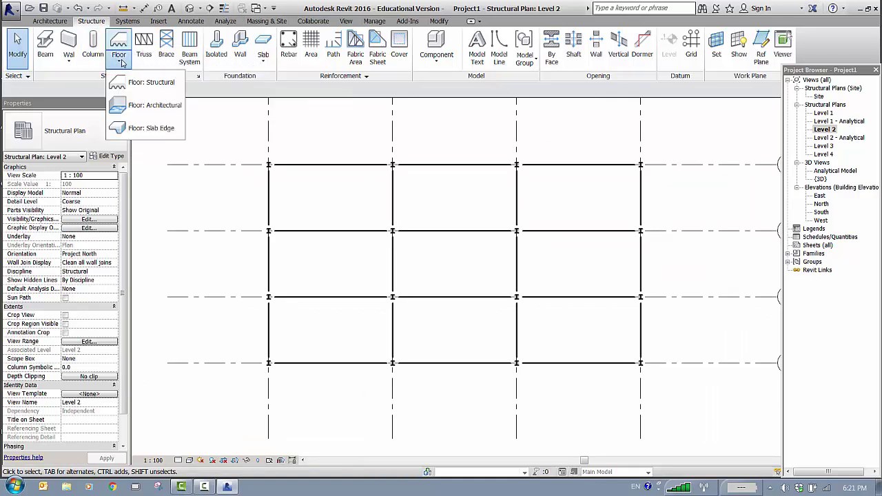
pyautogui.click(152, 83)
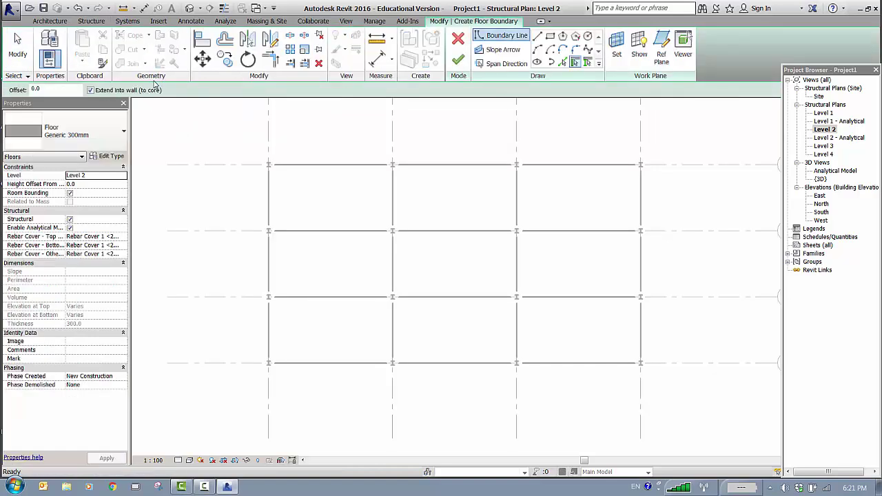
pyautogui.click(123, 132)
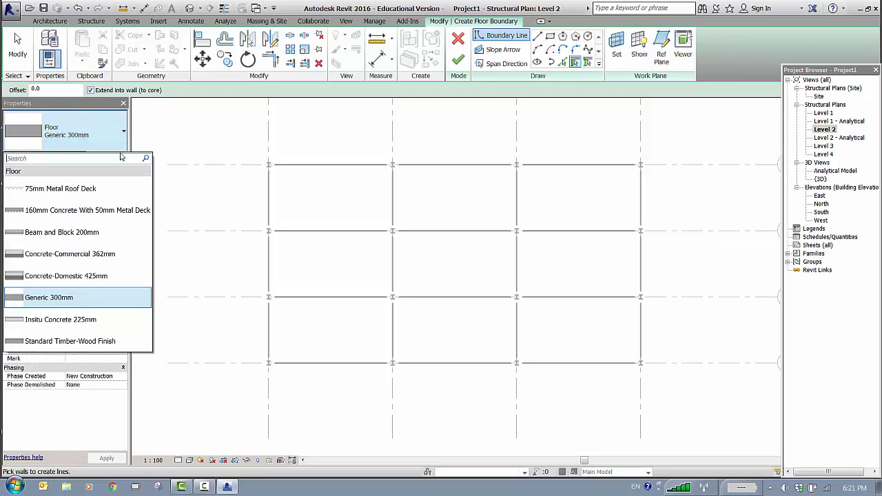
pyautogui.click(84, 299)
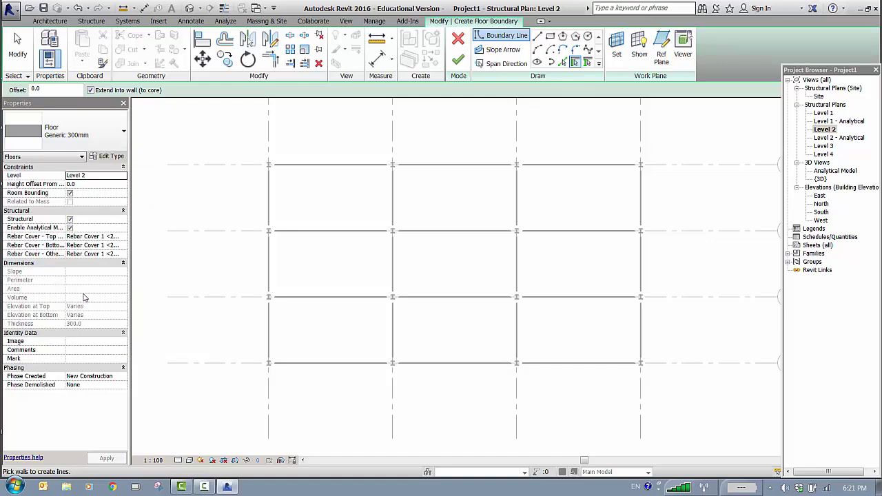
# - Duplicate the Generic 300mm floor type under the name Slab 200 mm
pyautogui.click(112, 157)
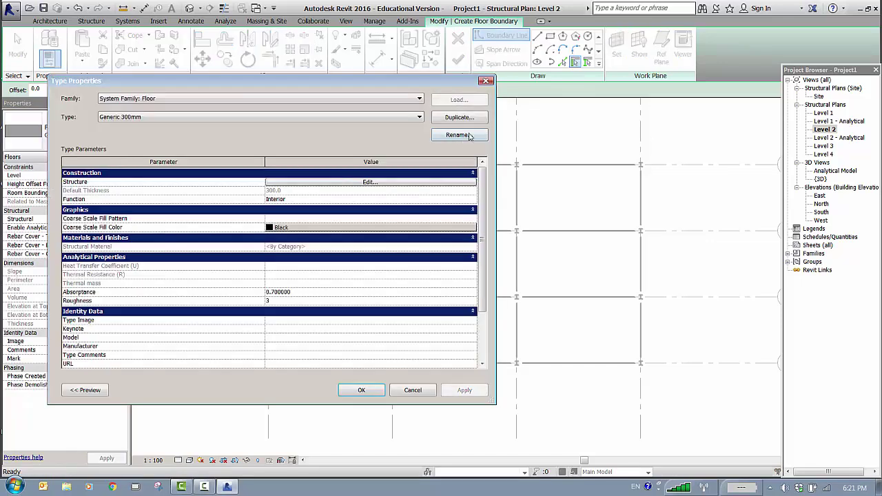
pyautogui.click(472, 119)
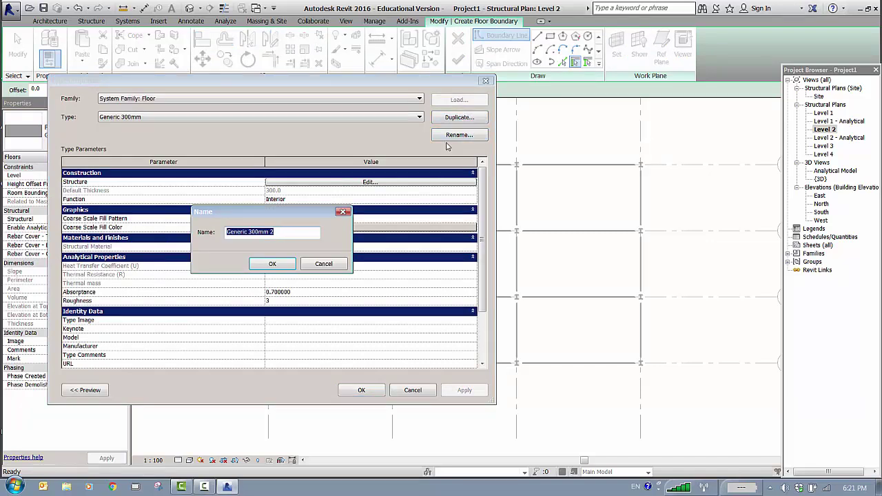
pyautogui.write('Slab 200 mm')
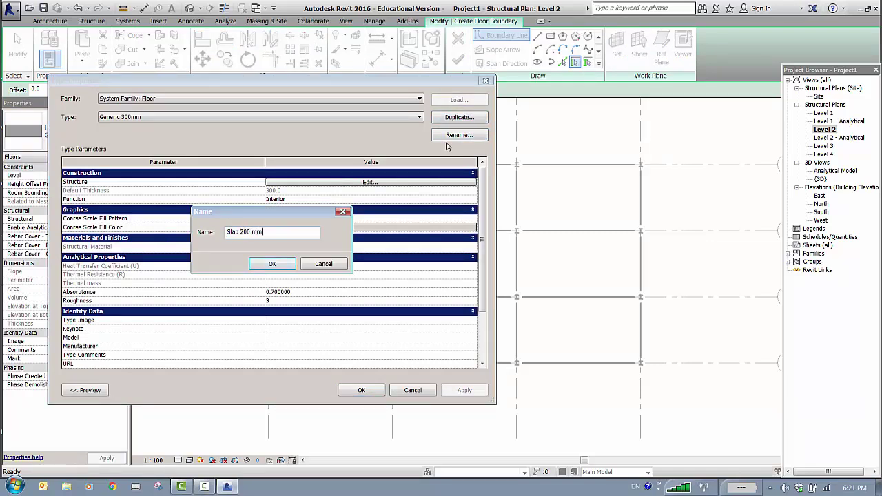
pyautogui.click(253, 266)
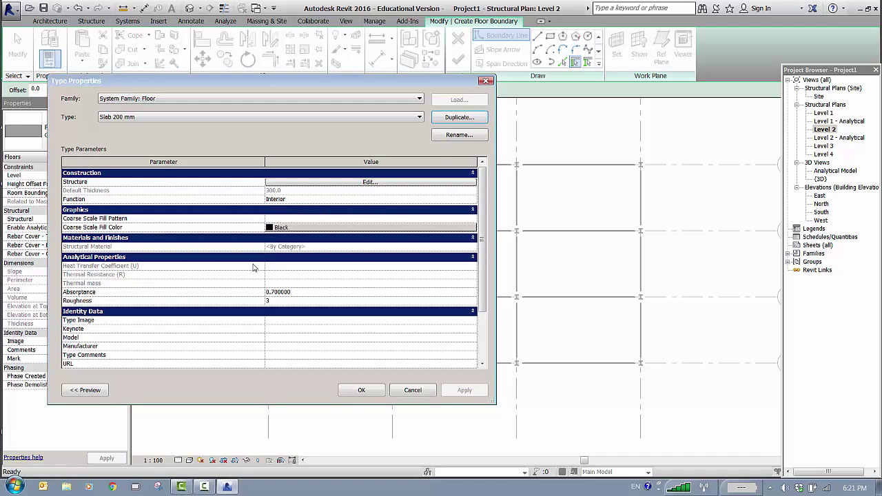
# - Assign Concrete - Cast-in-Place Concrete - 30 MPa as the material of the slab type's structure layer
pyautogui.click(331, 183)
pyautogui.click(229, 183)
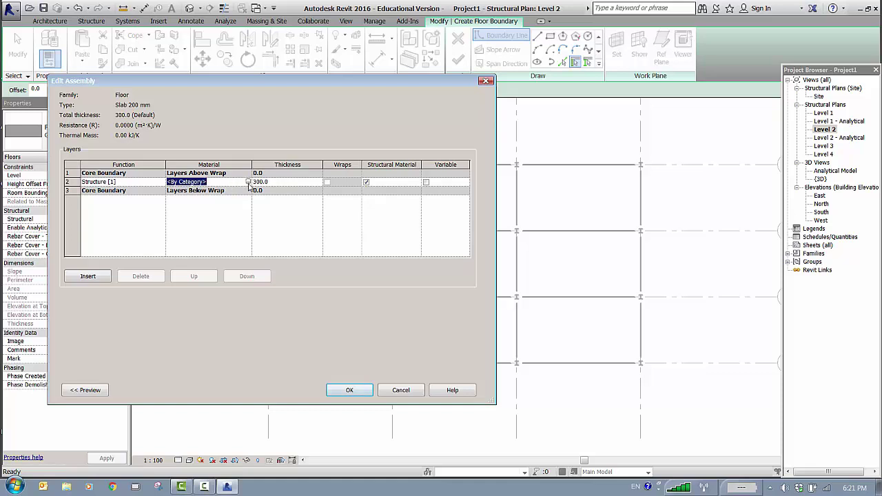
pyautogui.click(248, 182)
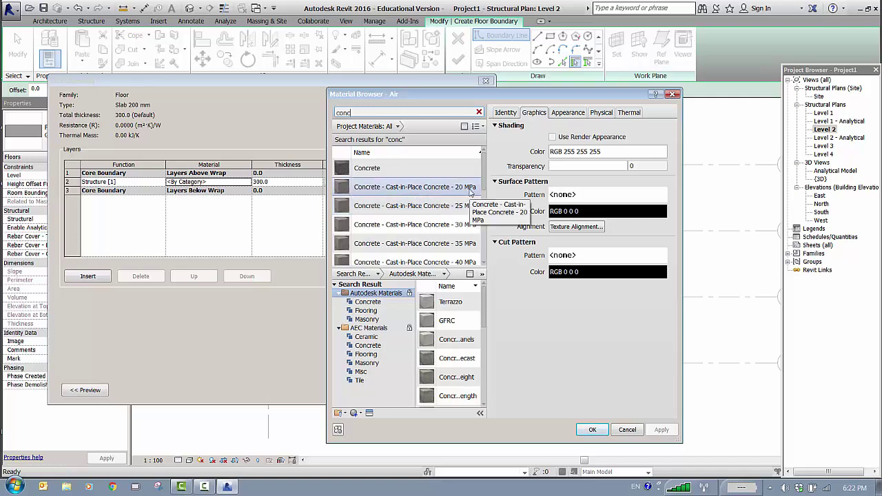
pyautogui.click(415, 227)
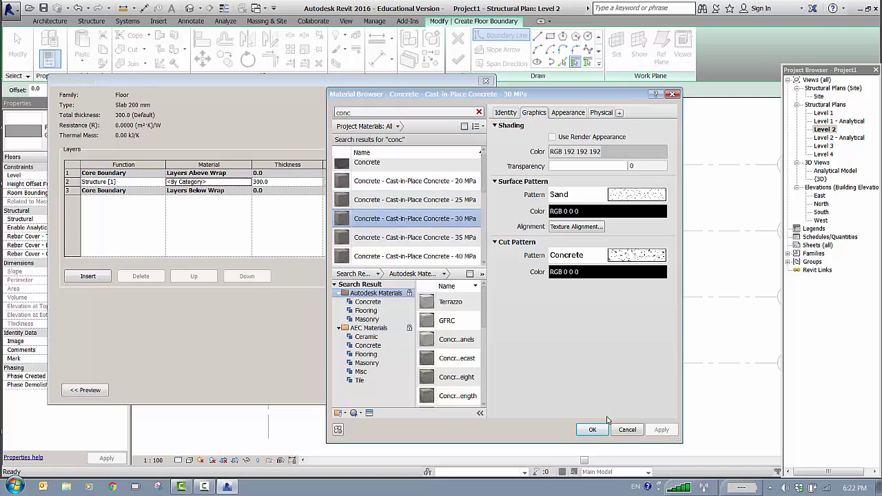
pyautogui.click(592, 430)
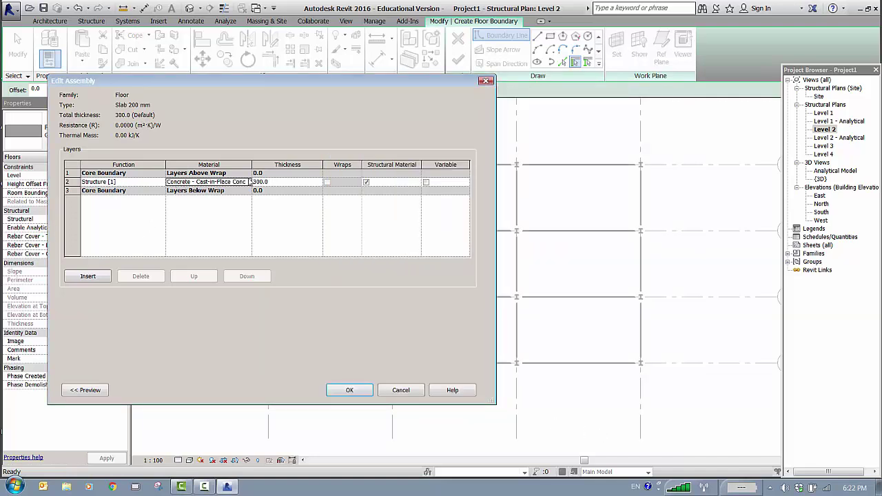
# - Set the structure layer's thickness to 200 mm and accept the slab type's properties
pyautogui.click(275, 183)
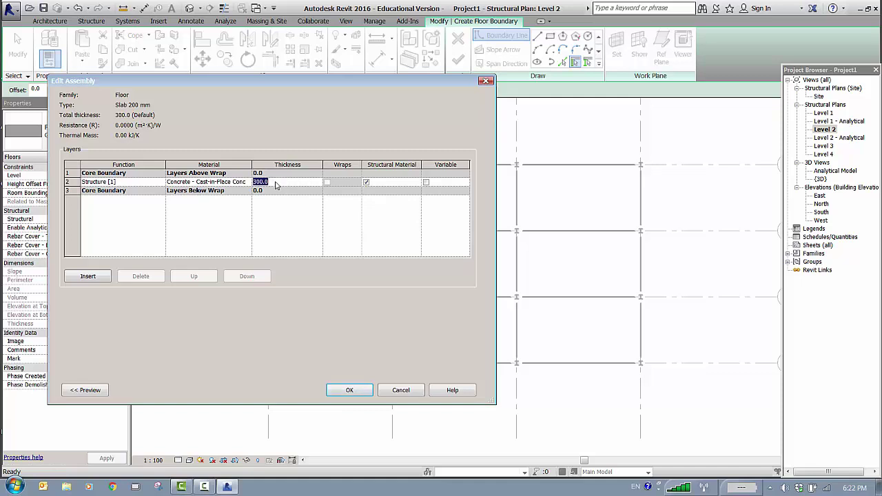
pyautogui.write('200')
pyautogui.click(348, 390)
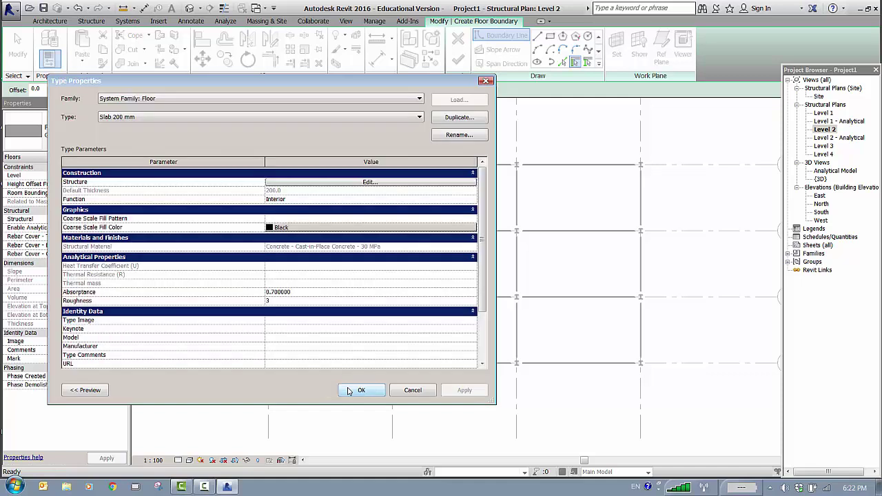
pyautogui.click(348, 390)
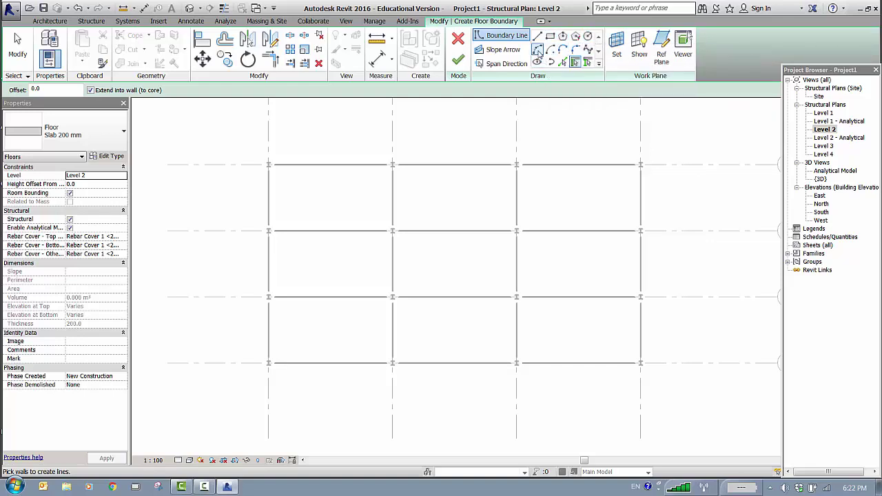
# - Create floor boundary lines with Pick Supports from the outer beams of the northwest and southeast corner bays
pyautogui.click(588, 62)
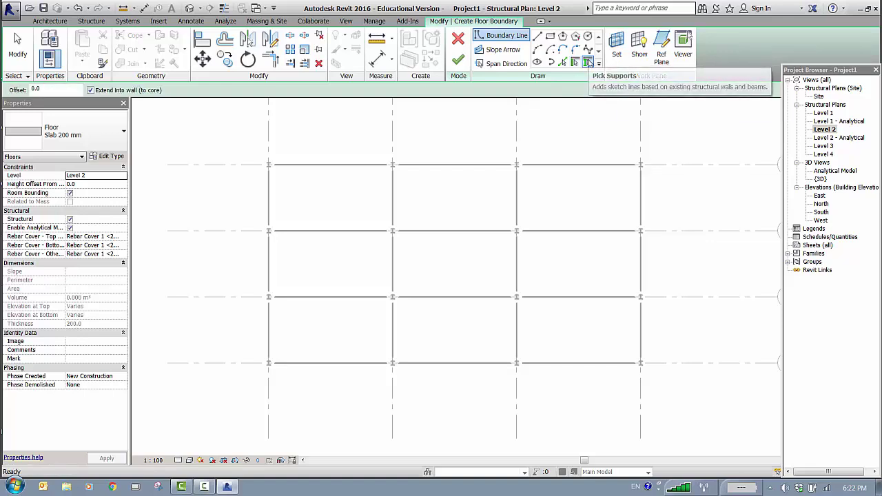
pyautogui.click(317, 165)
pyautogui.click(271, 203)
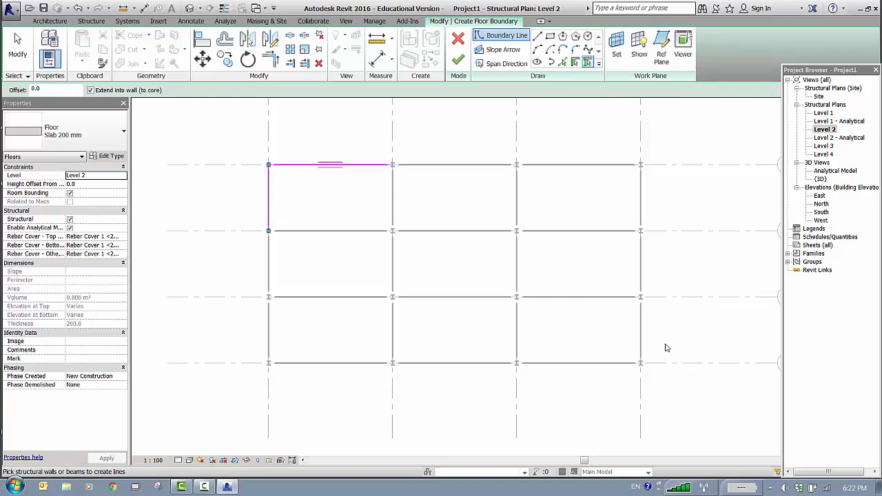
pyautogui.click(642, 314)
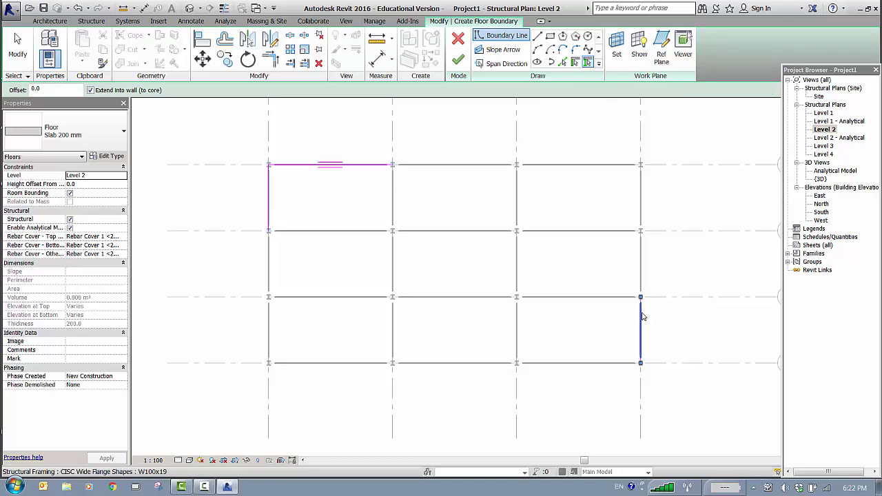
pyautogui.click(596, 365)
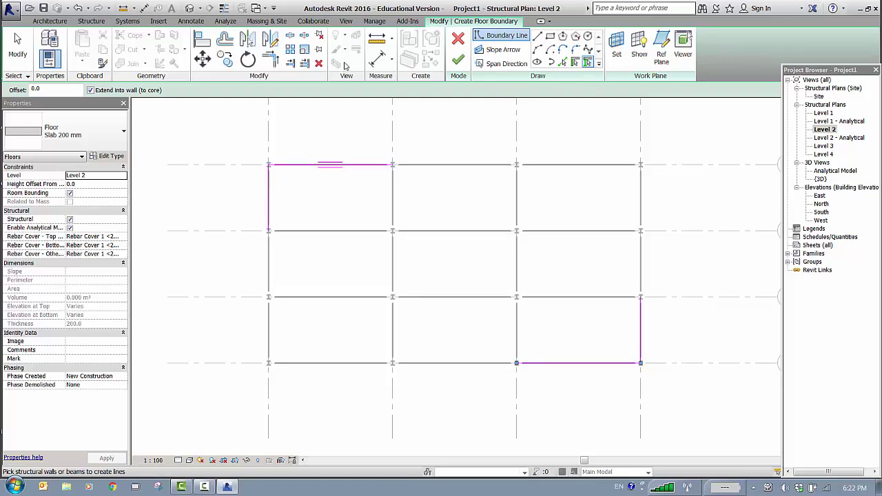
# - Trim/Extend the boundary lines to corners into a closed rectangle around the frame and finish the floor
pyautogui.click(273, 60)
pyautogui.click(364, 169)
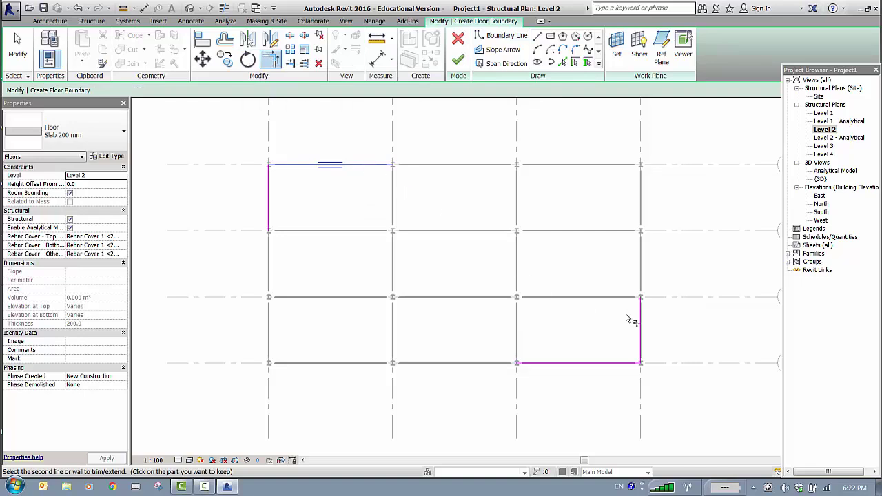
pyautogui.click(643, 326)
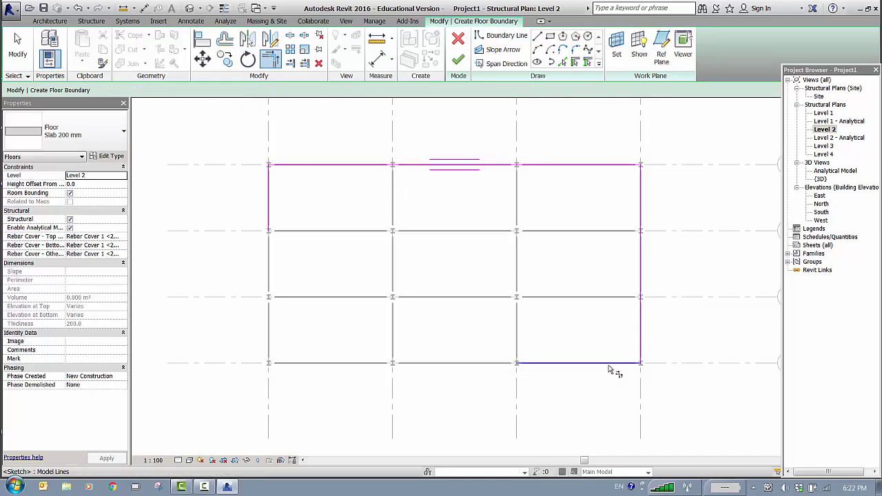
pyautogui.click(584, 367)
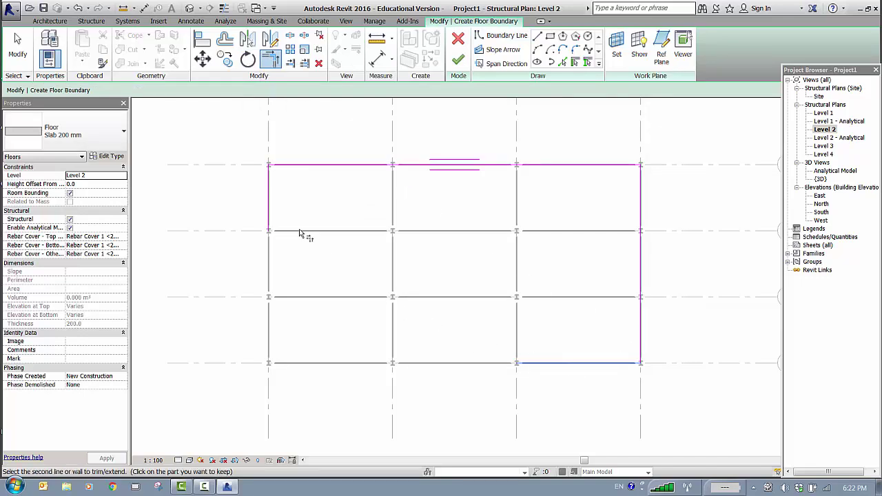
pyautogui.click(269, 215)
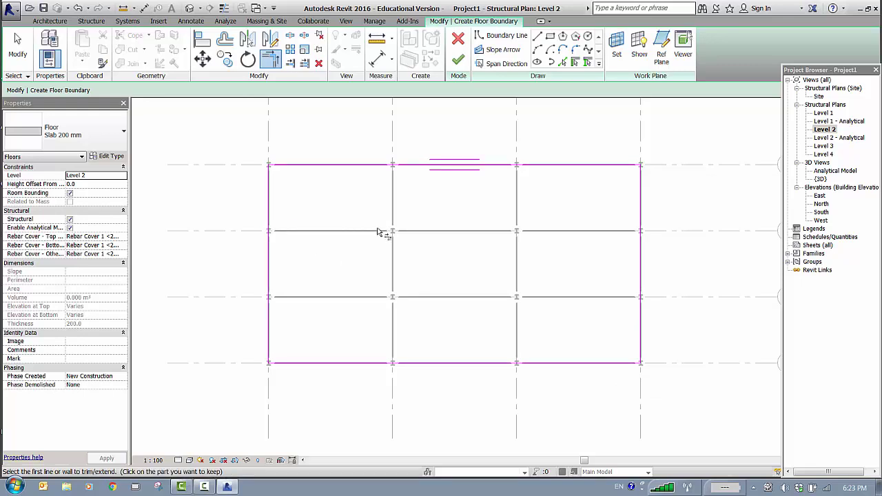
pyautogui.click(459, 60)
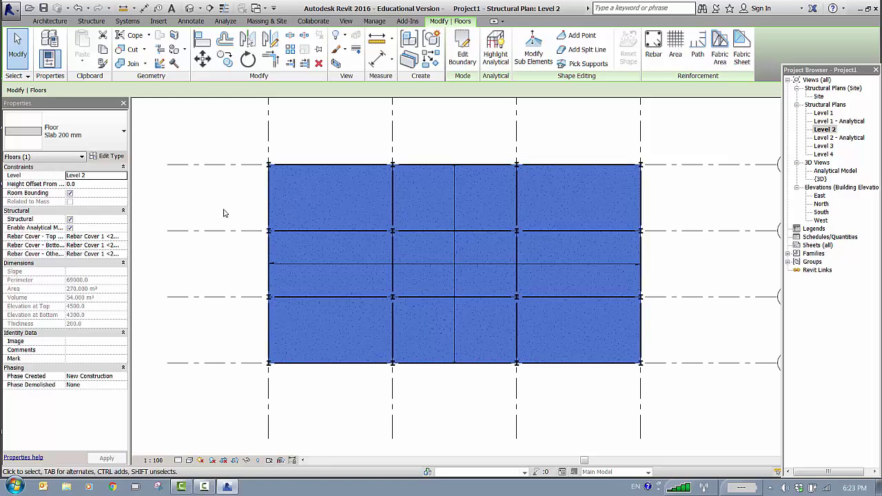
# - Set the slab's height offset from Level 2 to 200 mm and check its position above the beams in the East elevation
pyautogui.click(80, 185)
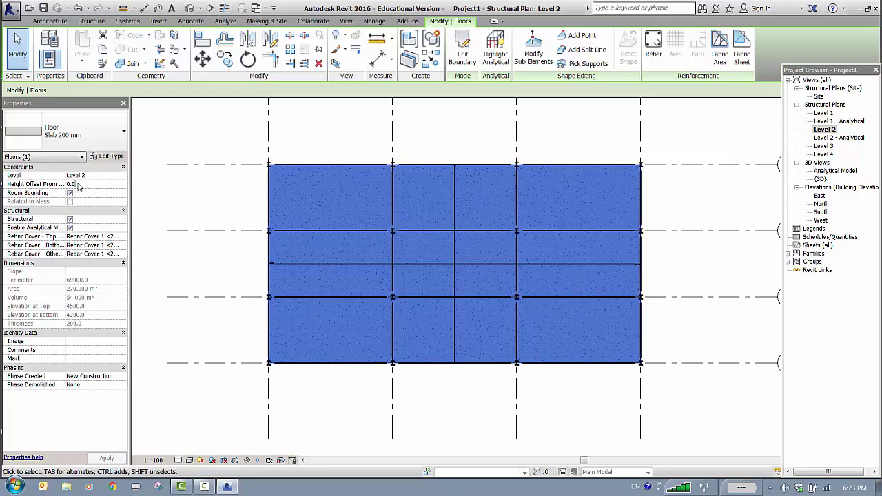
pyautogui.doubleClick(77, 184)
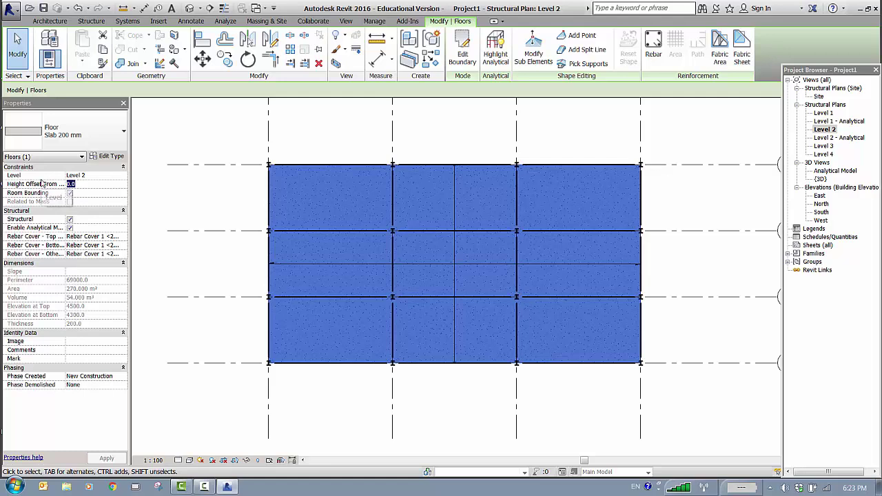
pyautogui.write('200')
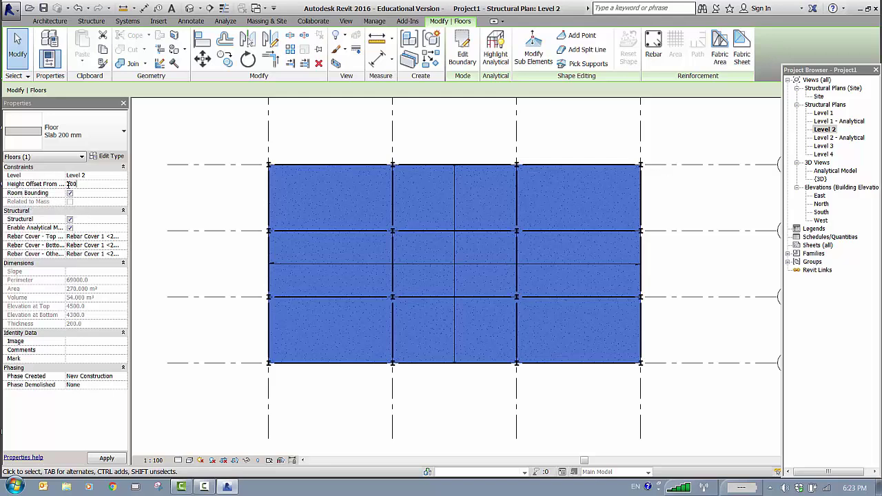
pyautogui.moveTo(159, 317)
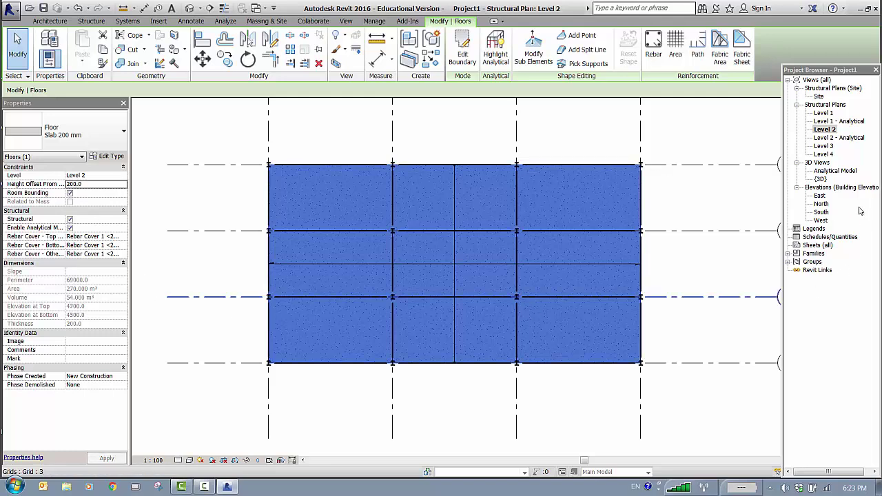
pyautogui.doubleClick(820, 197)
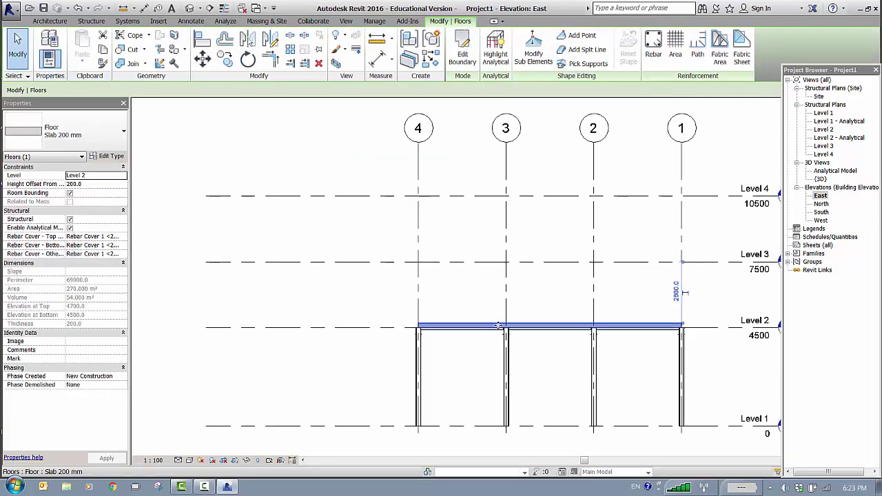
pyautogui.scroll(5, 497, 373)
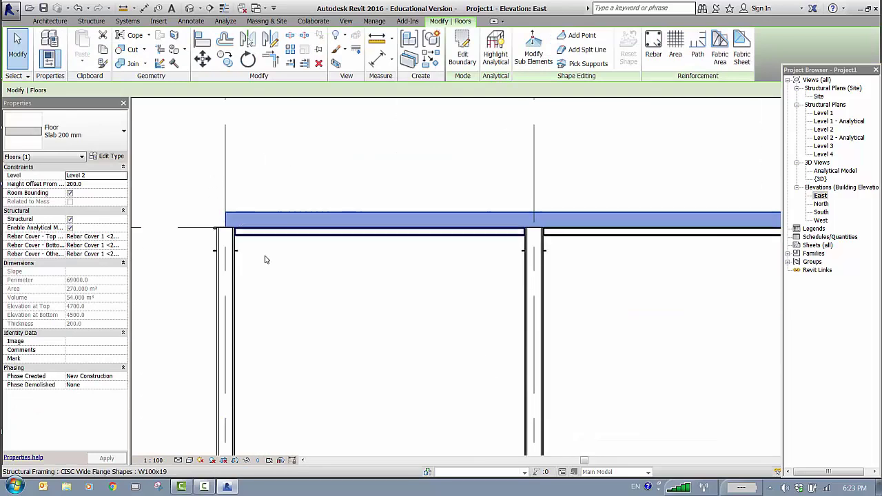
pyautogui.scroll(-4, 315, 273)
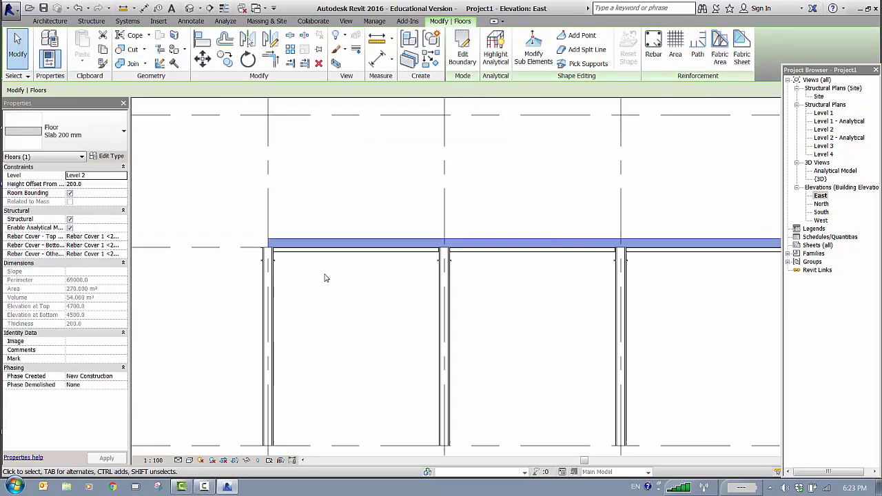
pyautogui.doubleClick(825, 130)
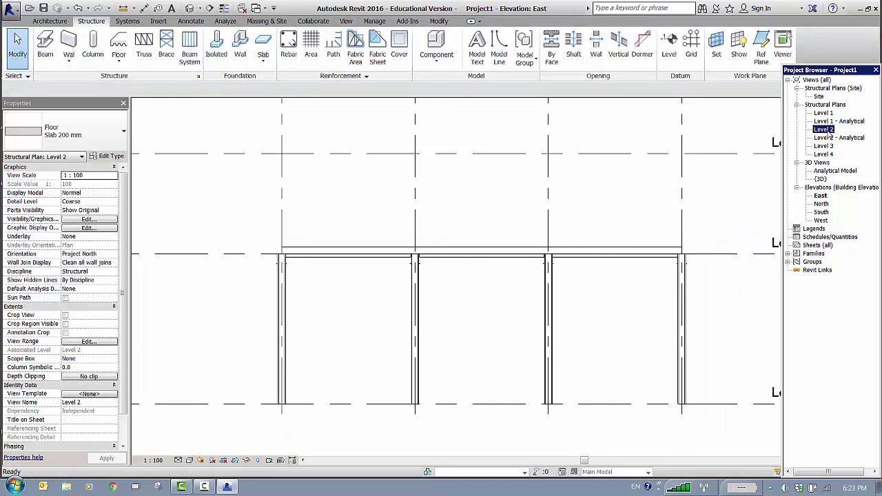
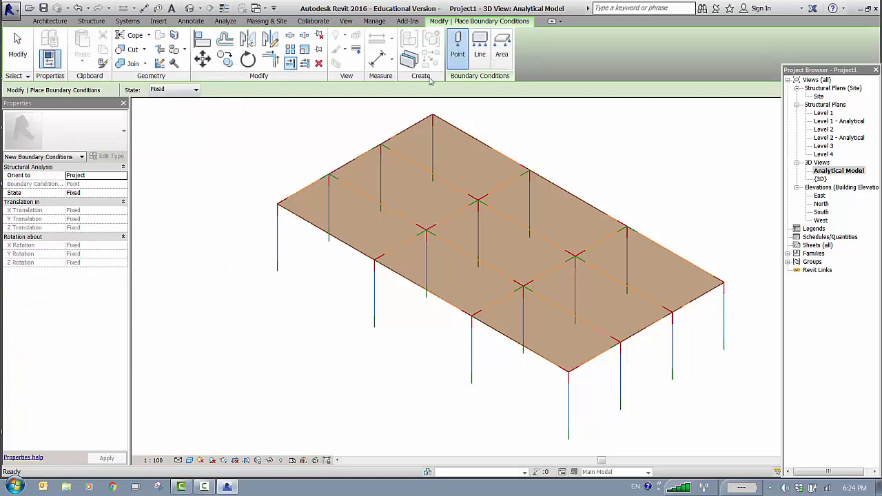
# - Place Fixed point boundary conditions at the bases of the seven columns along the two near sides of the analytical model
pyautogui.click(458, 54)
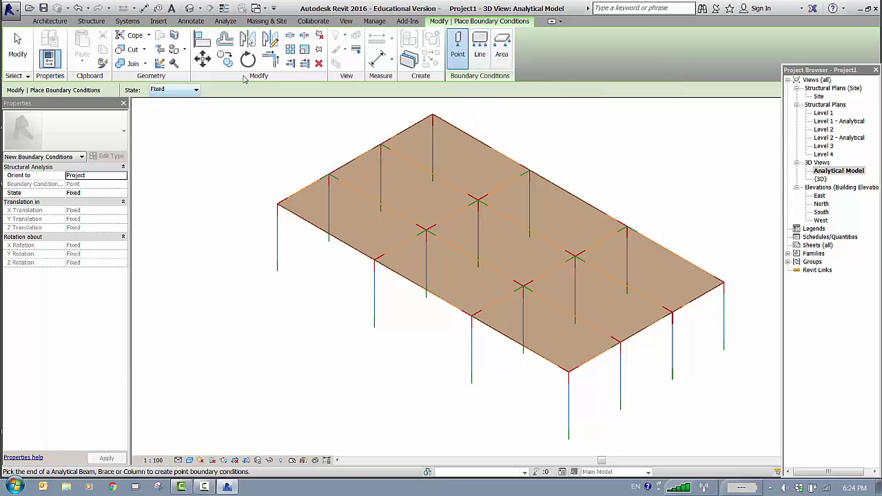
pyautogui.click(196, 90)
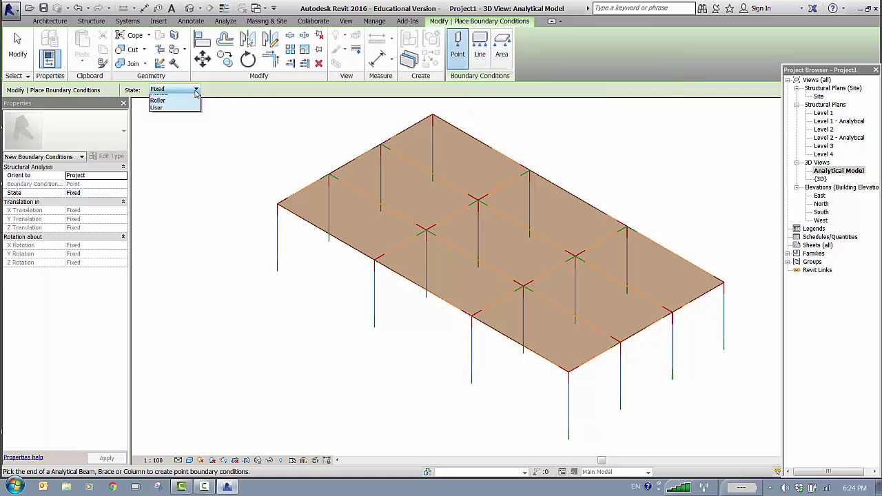
pyautogui.click(179, 91)
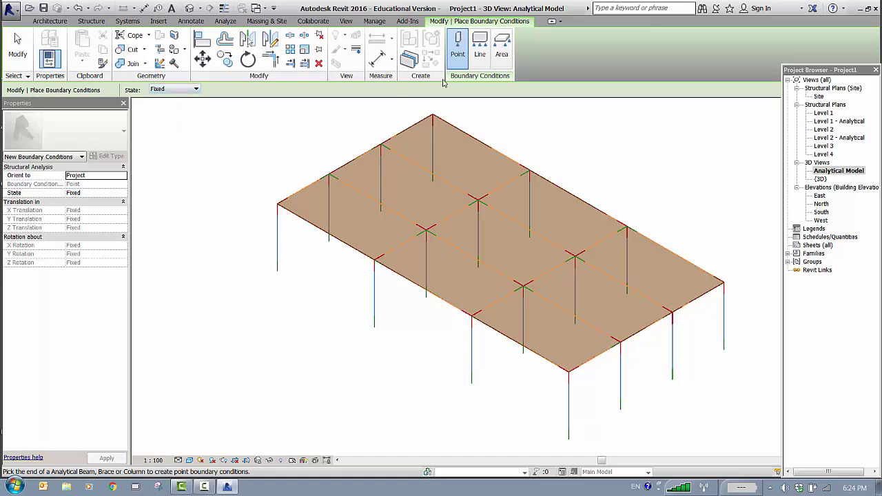
pyautogui.click(278, 273)
pyautogui.click(372, 331)
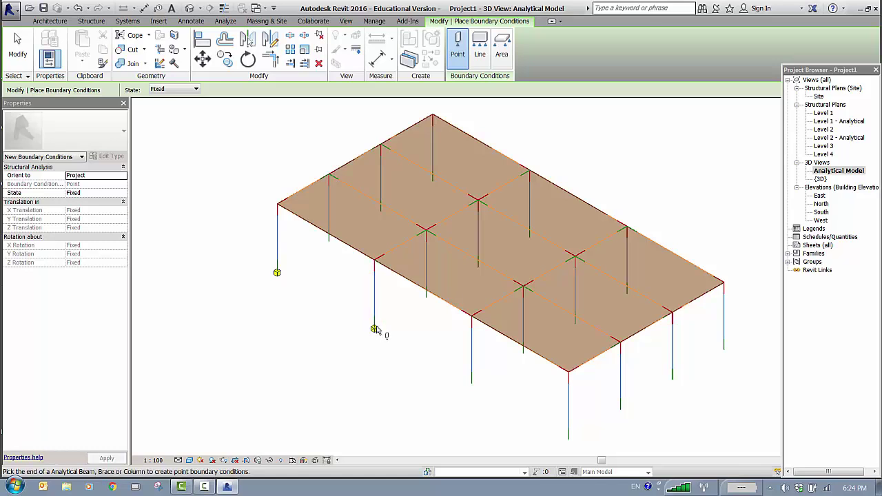
pyautogui.click(473, 387)
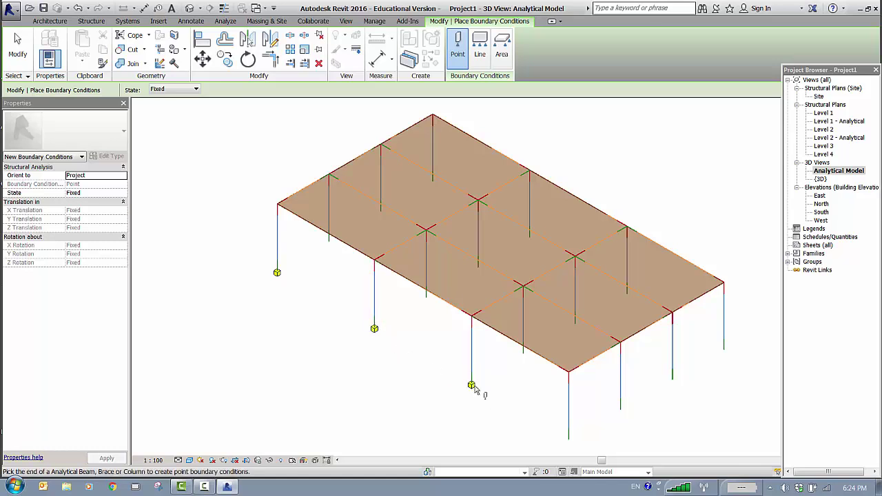
pyautogui.click(572, 440)
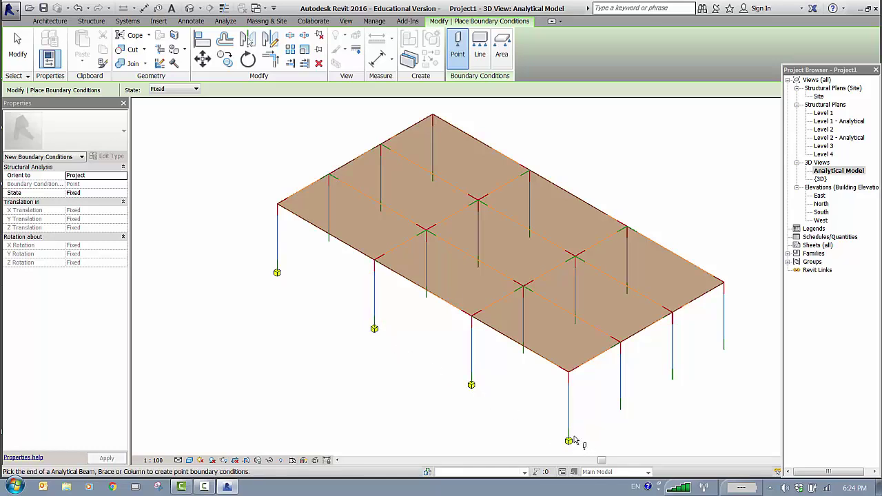
pyautogui.click(623, 412)
pyautogui.click(673, 382)
pyautogui.click(725, 353)
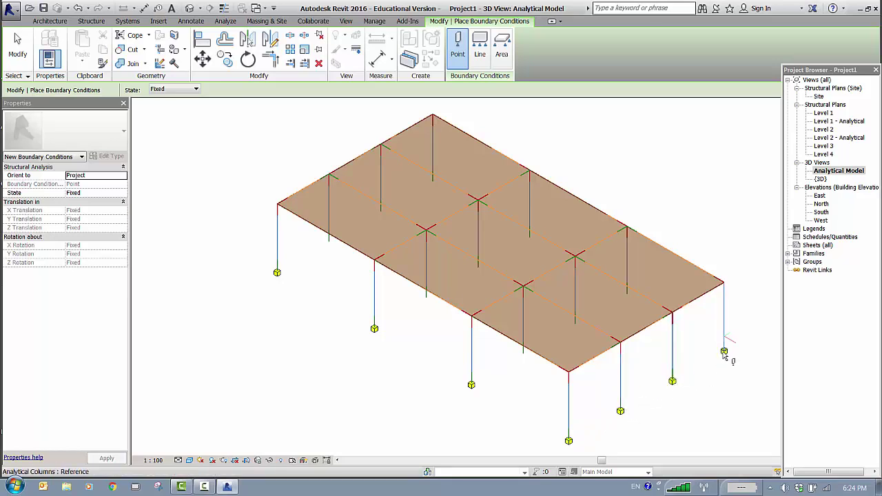
# - Place Fixed point boundary conditions at the bases of the remaining nine columns and finish the command
pyautogui.keyDown('shift'); pyautogui.moveTo(707, 386); pyautogui.dragTo(472, 292, button='middle'); pyautogui.keyUp('shift')
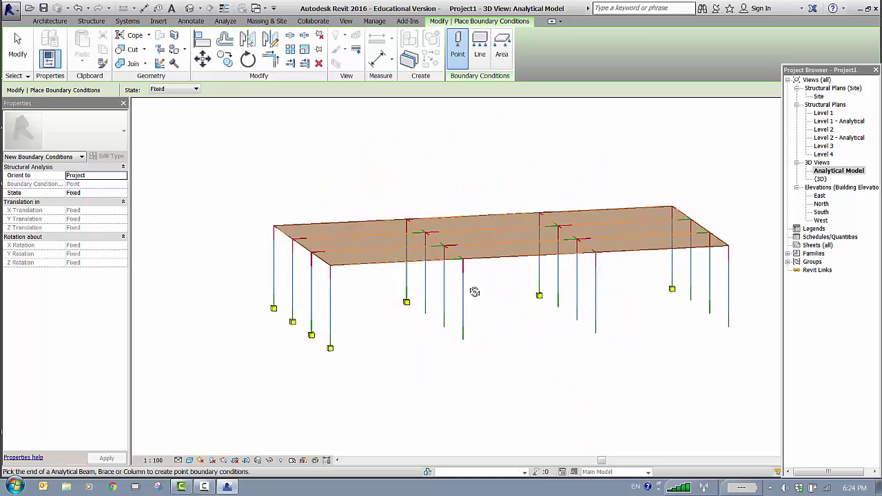
pyautogui.click(428, 320)
pyautogui.click(446, 332)
pyautogui.click(464, 345)
pyautogui.click(559, 311)
pyautogui.click(579, 326)
pyautogui.click(597, 337)
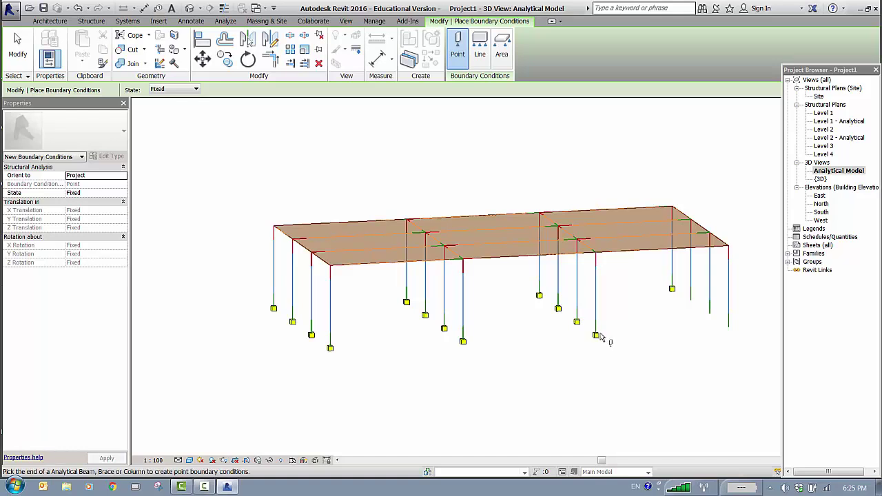
pyautogui.click(692, 304)
pyautogui.click(710, 317)
pyautogui.click(731, 332)
pyautogui.press('Escape')
pyautogui.press('Escape')
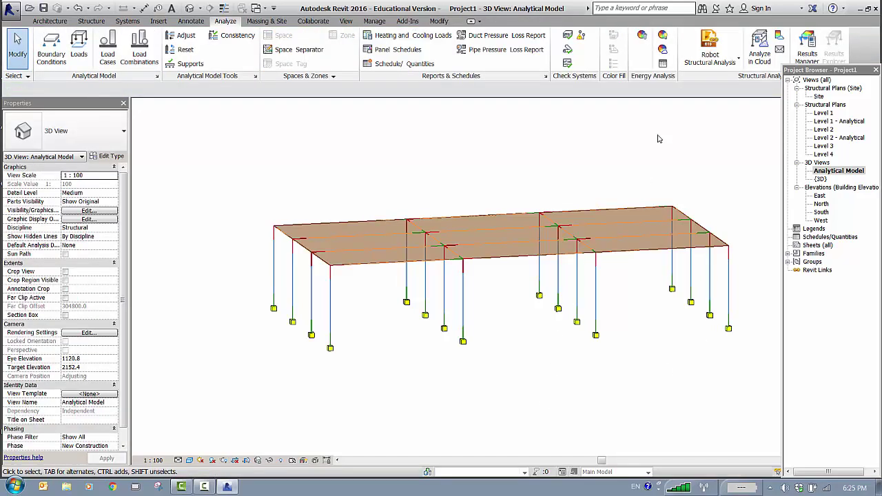
# - Delete the load cases SEIS1, TEMP1, ACC1, LR1, SNOW1 and WIND1, keeping only DL1 and LL1
pyautogui.scroll(-2, 760, 147)
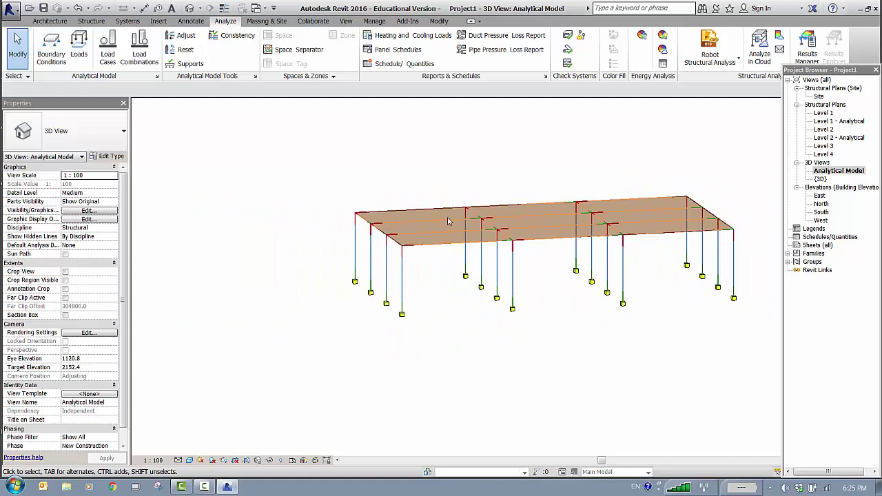
pyautogui.click(110, 55)
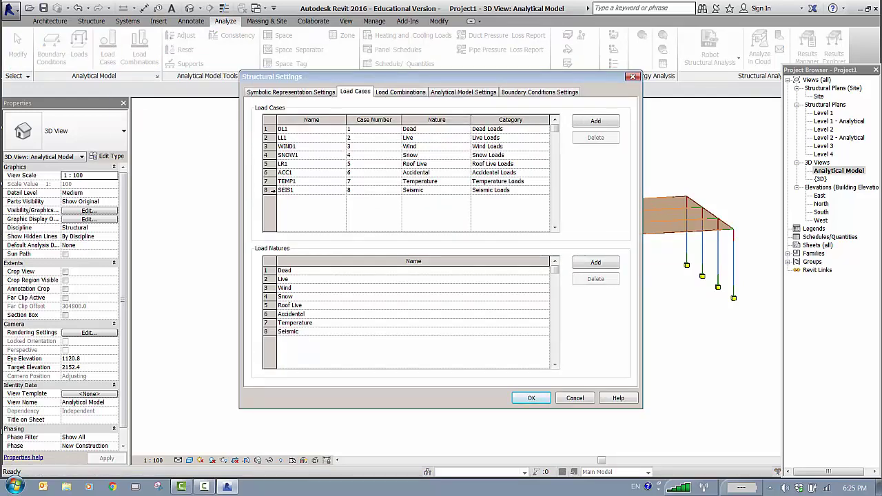
pyautogui.click(269, 191)
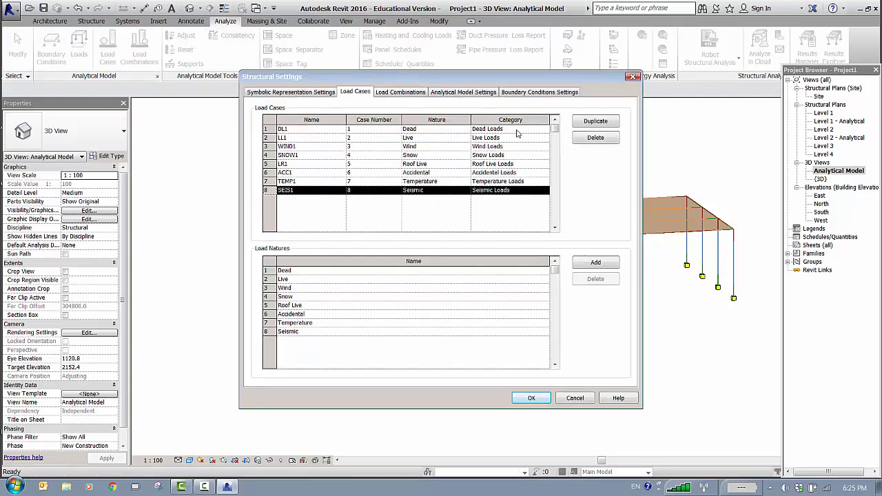
pyautogui.click(595, 138)
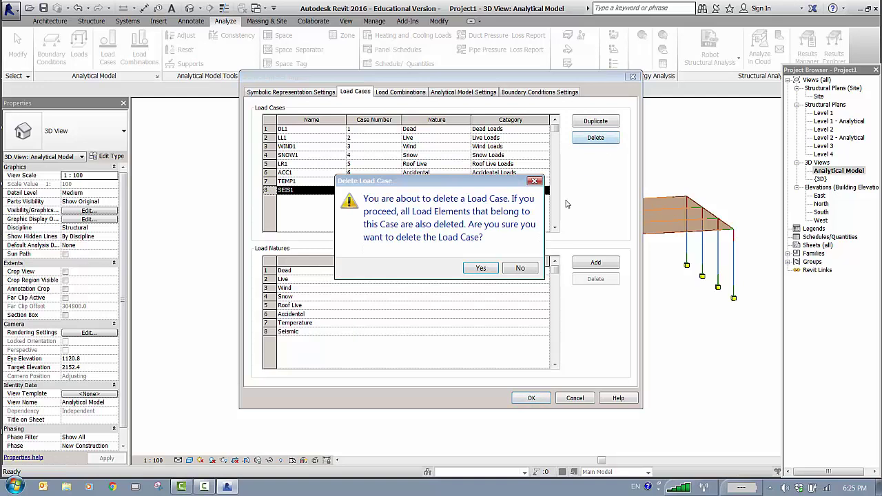
pyautogui.click(481, 269)
pyautogui.click(604, 142)
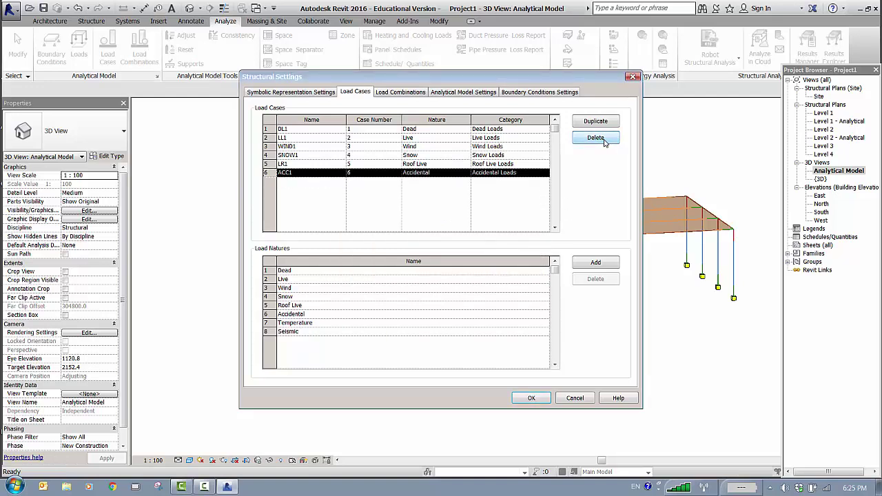
pyautogui.click(596, 138)
pyautogui.click(595, 138)
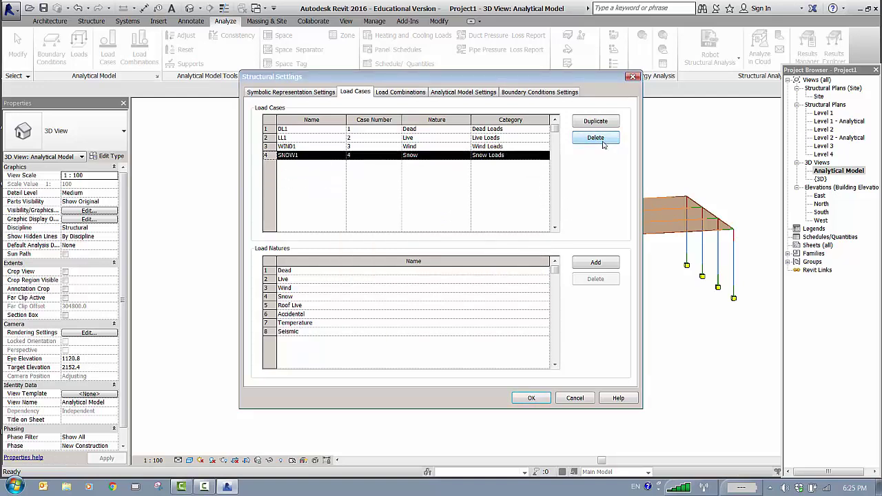
pyautogui.click(596, 138)
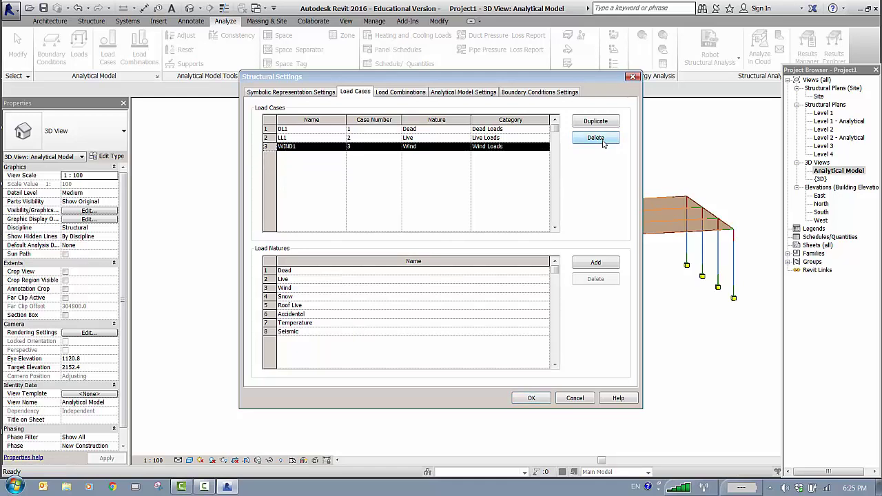
pyautogui.click(604, 142)
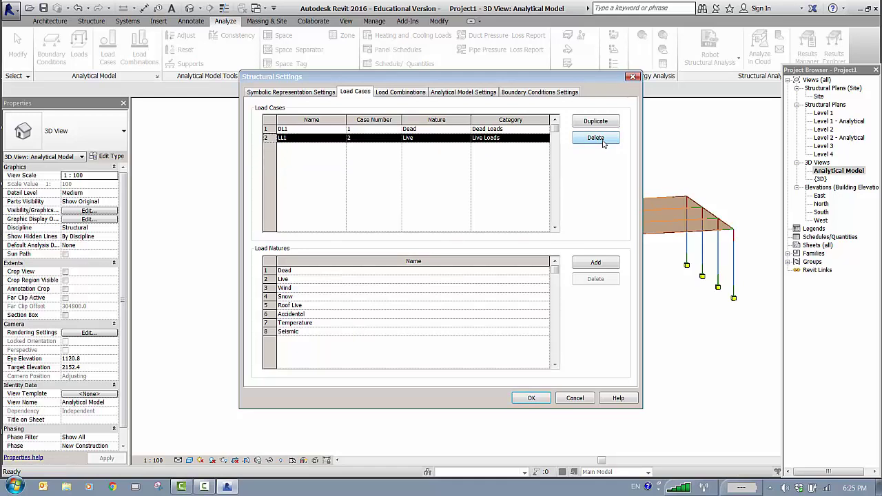
# - Add a new load combination and name it Ultimate One
pyautogui.click(413, 92)
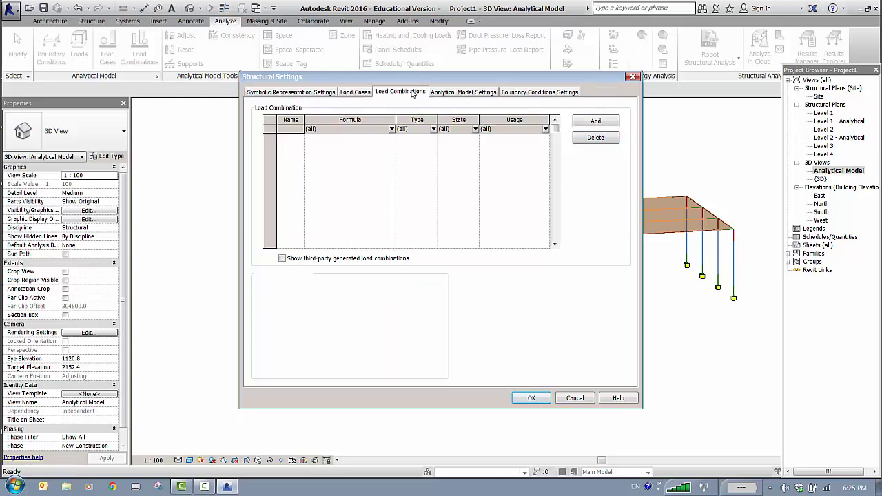
pyautogui.click(587, 124)
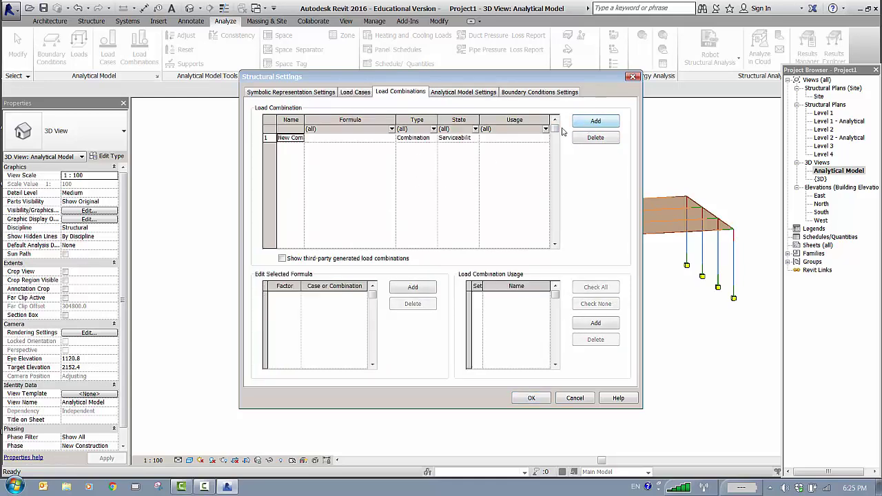
pyautogui.click(302, 141)
pyautogui.moveTo(303, 140); pyautogui.dragTo(277, 137)
pyautogui.write('1')
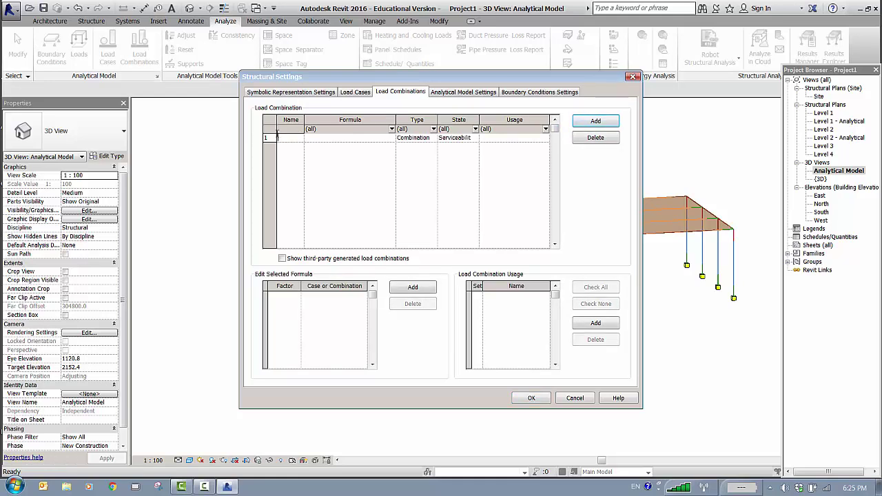
pyautogui.write('Ultima')
pyautogui.write('te 0')
pyautogui.write('ne')
# - Add the load cases DL1 and LL1 to the formula of the new load combination
pyautogui.click(413, 289)
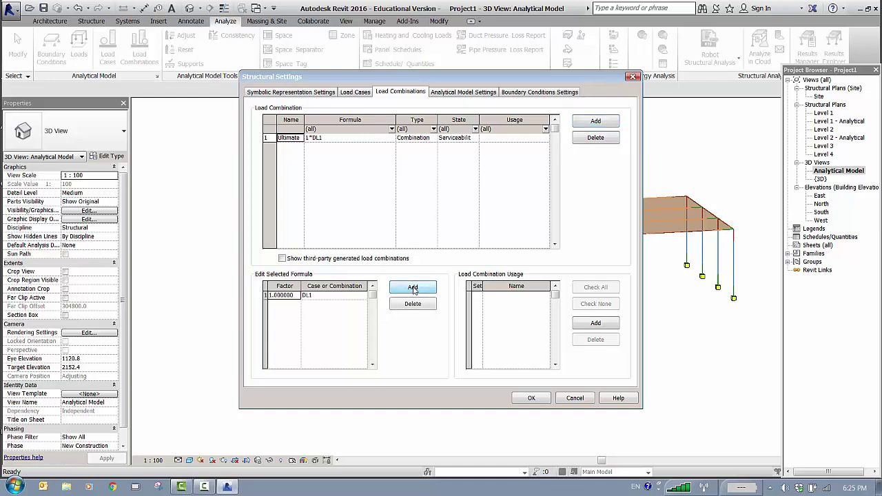
pyautogui.click(413, 289)
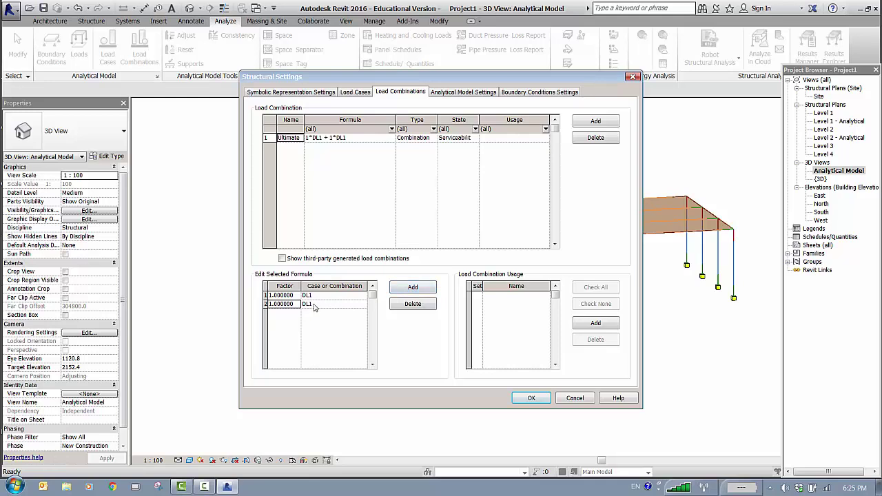
pyautogui.click(313, 305)
pyautogui.click(363, 304)
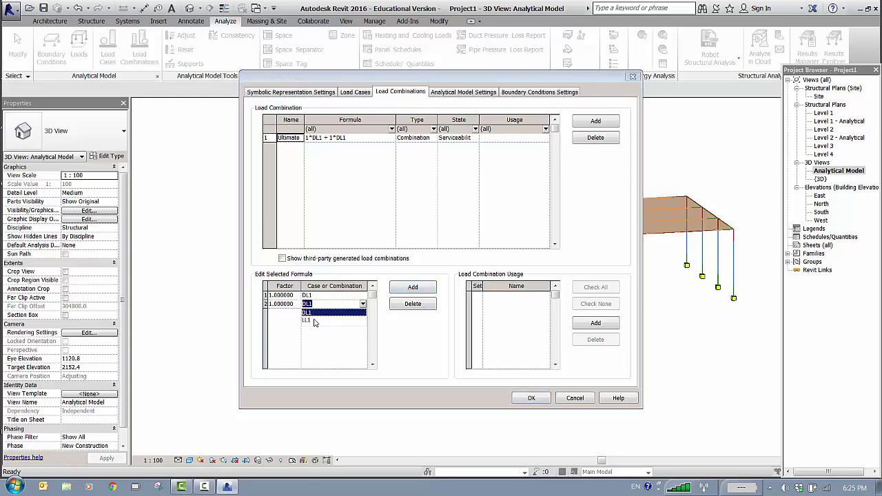
pyautogui.click(314, 323)
# - Set the load factors in the combination formula to 1.25 for DL1 and 1.5 for LL1
pyautogui.click(295, 297)
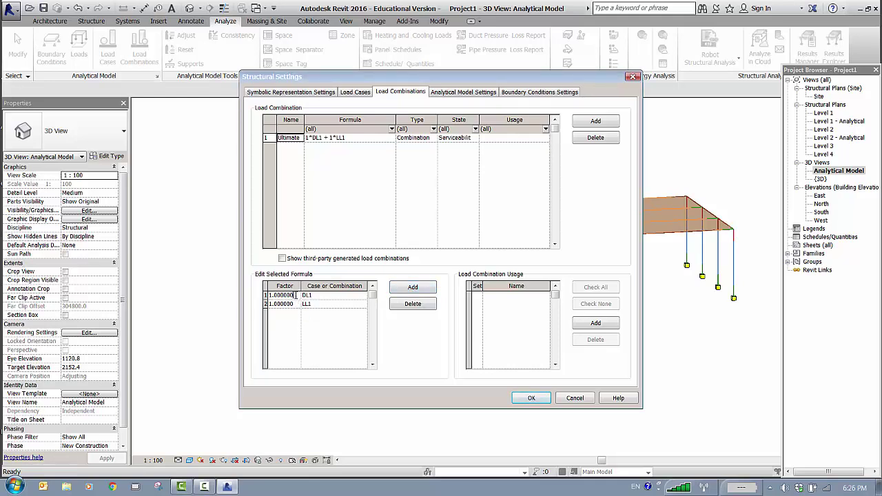
pyautogui.doubleClick(295, 297)
pyautogui.write('1.25')
pyautogui.click(293, 304)
pyautogui.moveTo(295, 304); pyautogui.dragTo(191, 311)
pyautogui.write('1')
# - Set the state of the Ultimate One load combination to Ultimate
pyautogui.click(458, 137)
pyautogui.click(476, 138)
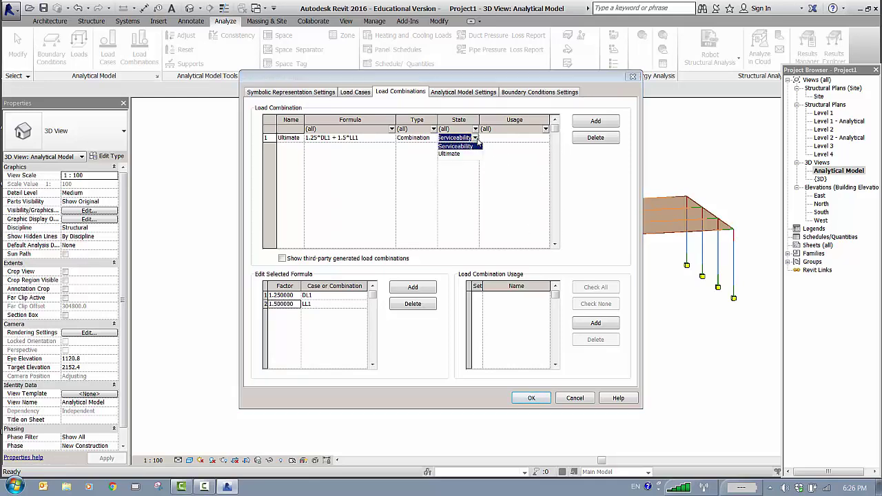
pyautogui.click(452, 154)
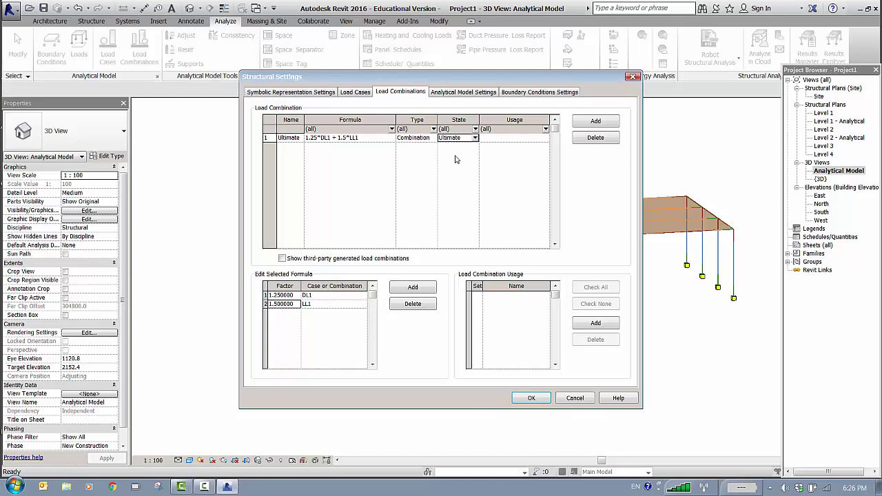
# - Add a second load combination named Working with two formula entries at factor 1, and accept the structural settings
pyautogui.click(605, 122)
pyautogui.click(413, 287)
pyautogui.click(413, 286)
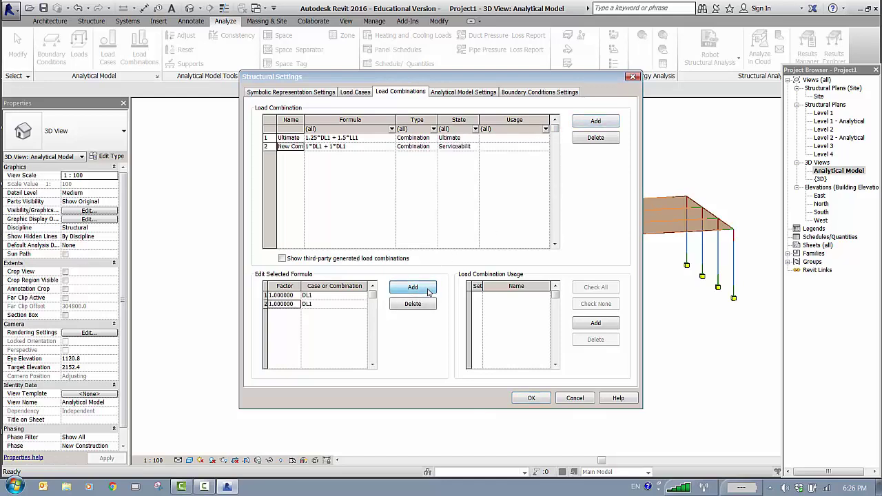
pyautogui.click(296, 147)
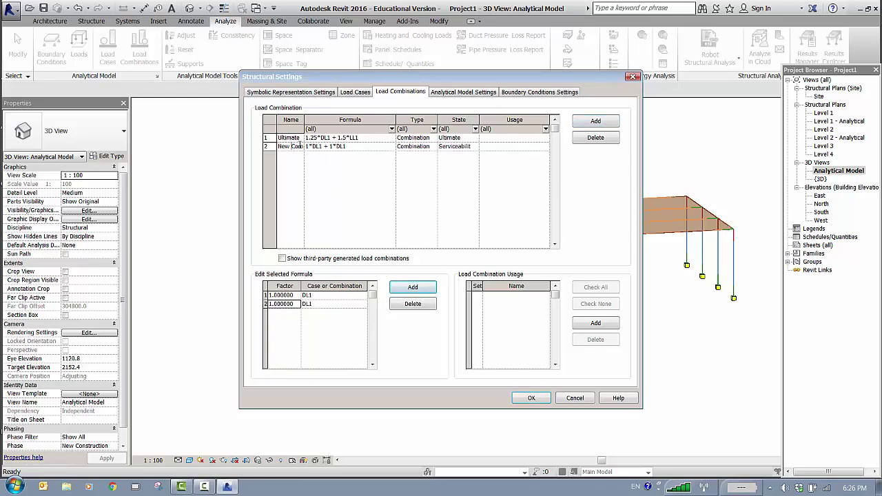
pyautogui.moveTo(304, 145); pyautogui.dragTo(274, 145)
pyautogui.write('Working')
pyautogui.click(534, 399)
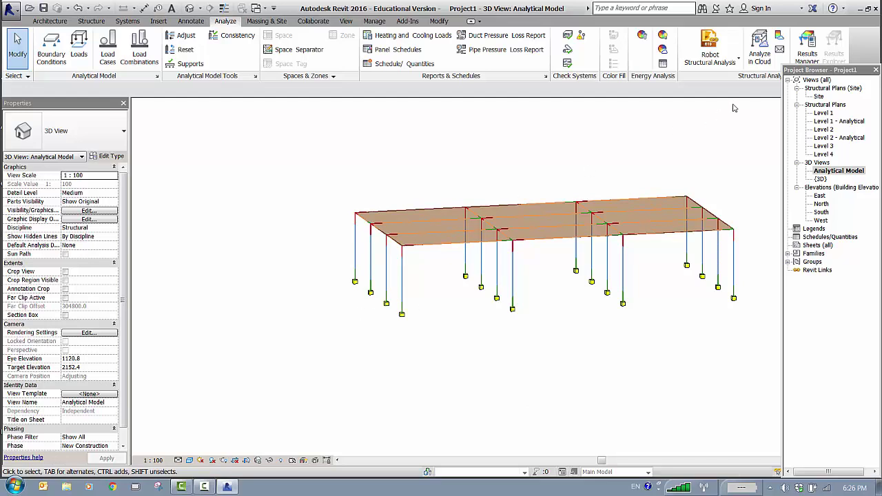
# - Move the Project Browser clear of the ribbon and place a hosted area load of -3 kN/m² in Fz for case DL1 on the slab
pyautogui.moveTo(849, 66); pyautogui.dragTo(856, 106)
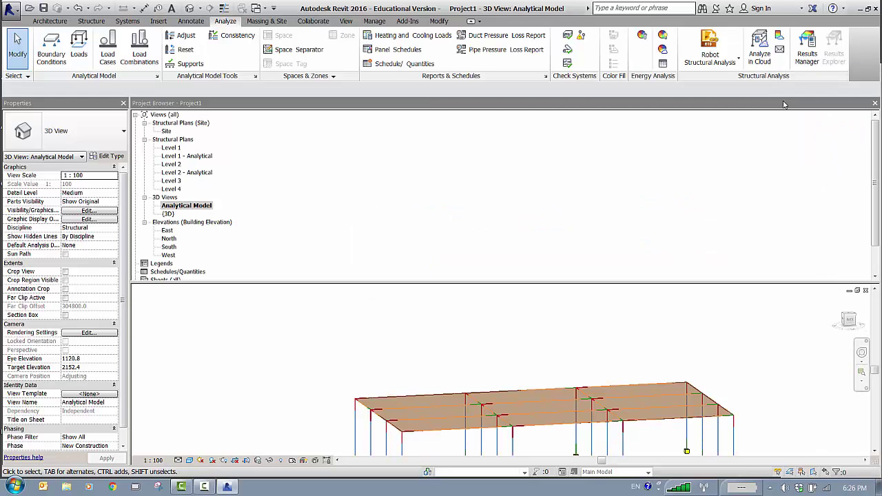
pyautogui.moveTo(783, 104); pyautogui.dragTo(792, 179)
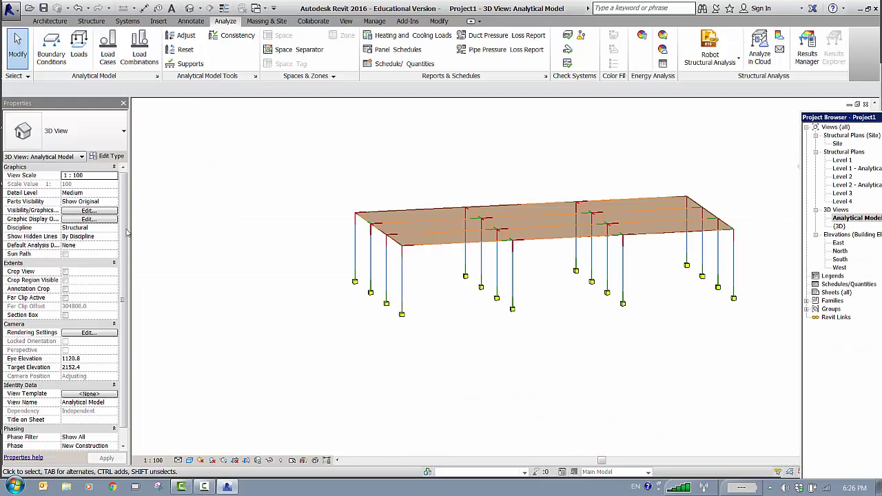
pyautogui.click(78, 59)
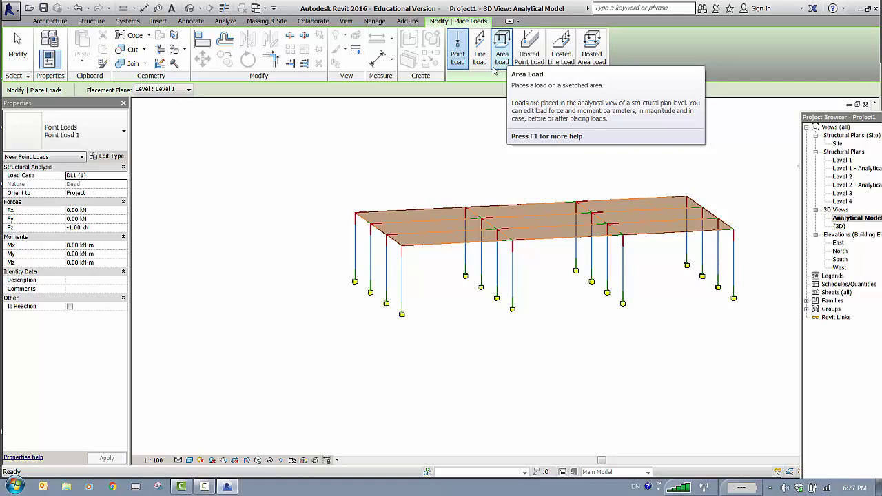
pyautogui.click(592, 49)
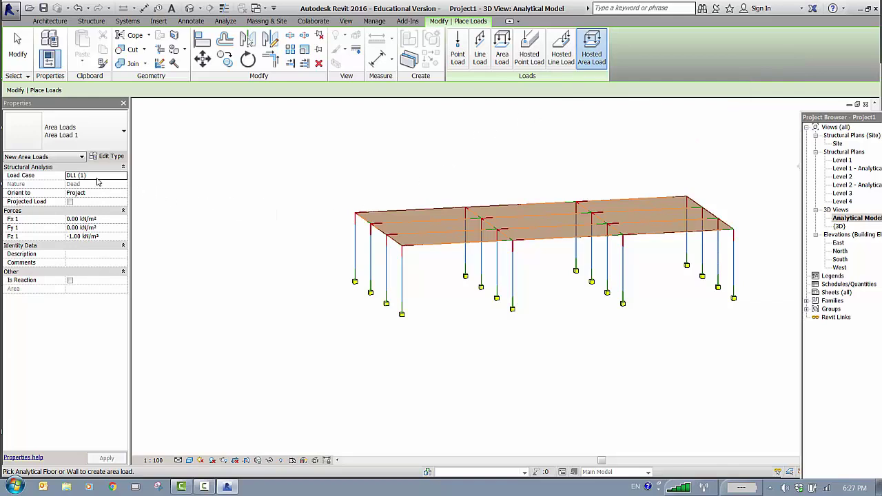
pyautogui.click(71, 238)
pyautogui.write('-')
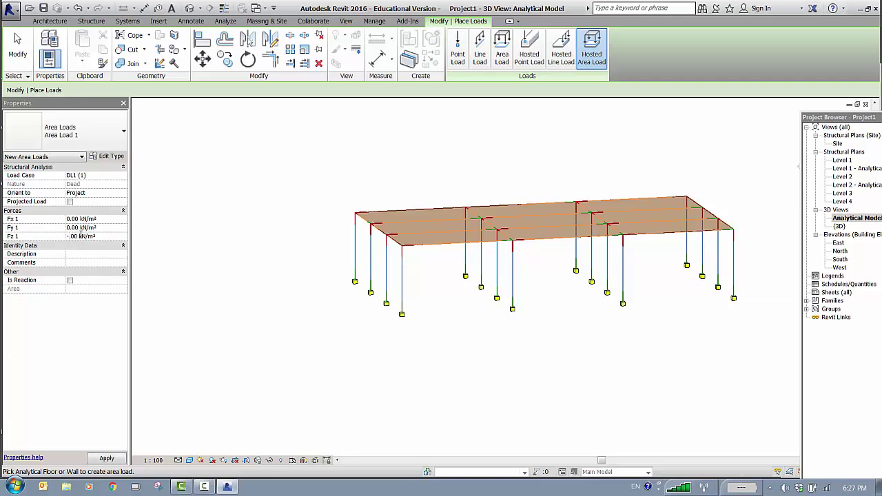
pyautogui.write('3')
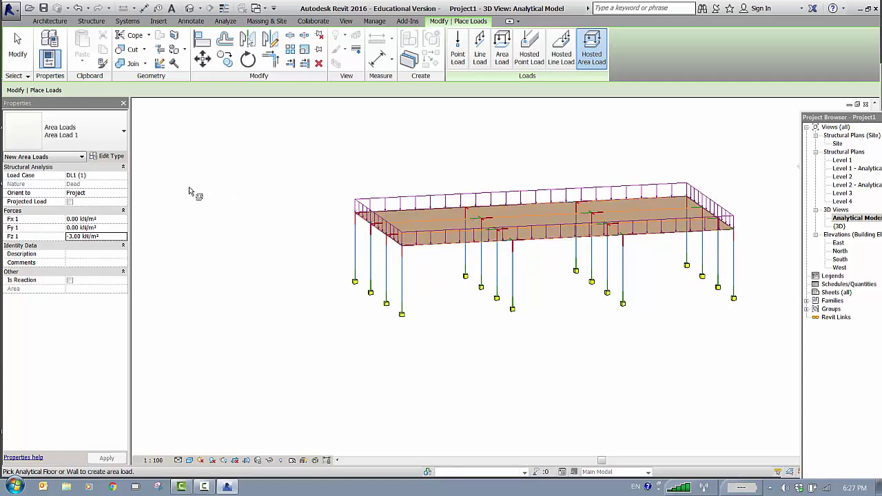
# - Place a second hosted area load on the slab with load case LL1 and an Fz of -5 kN/m²
pyautogui.click(108, 177)
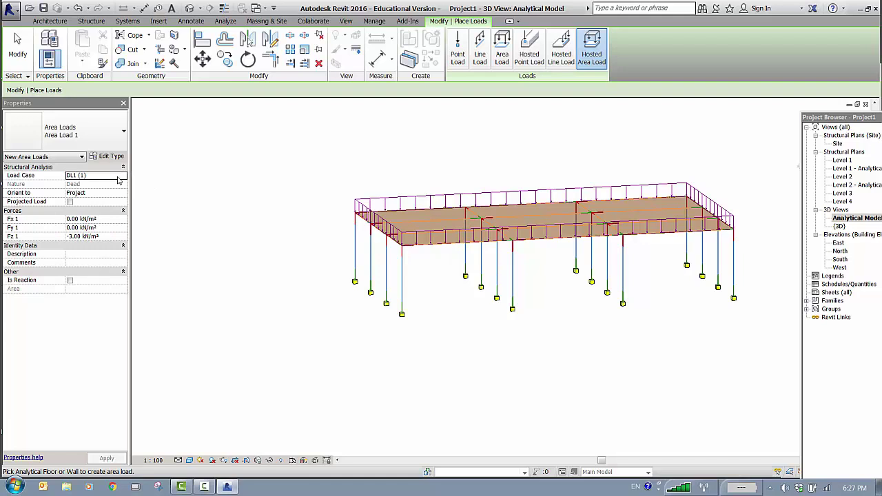
pyautogui.click(123, 175)
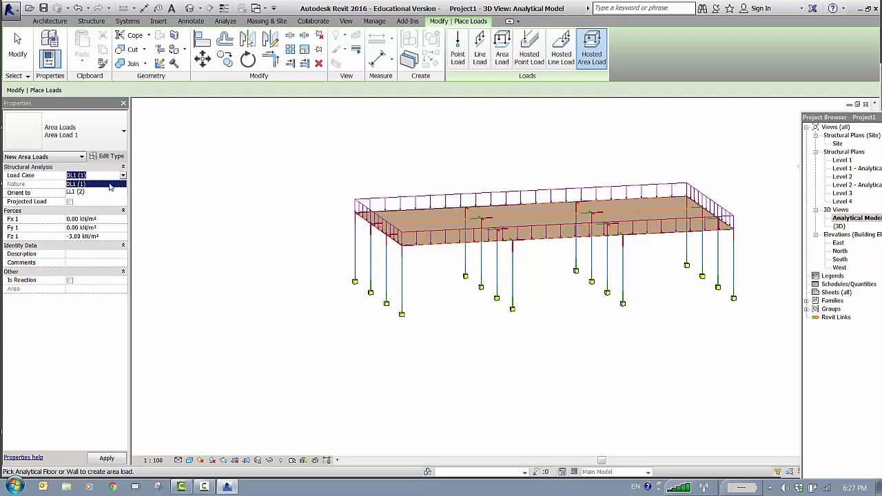
pyautogui.click(100, 192)
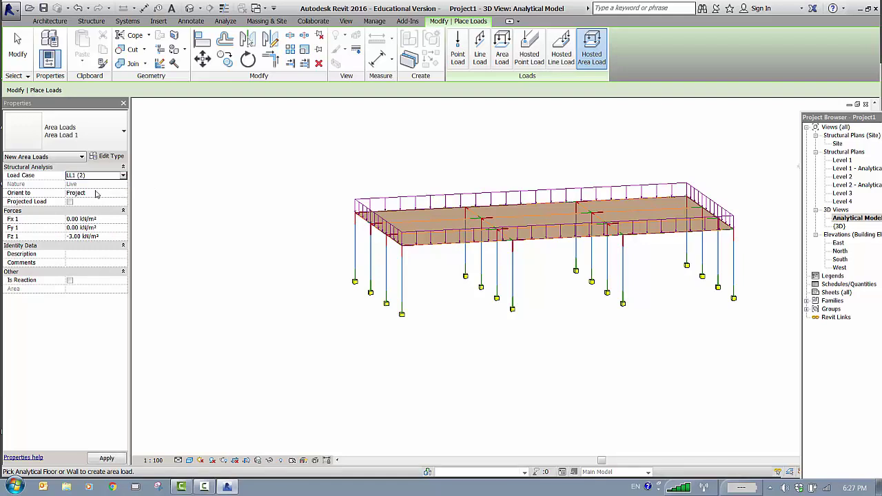
pyautogui.click(73, 239)
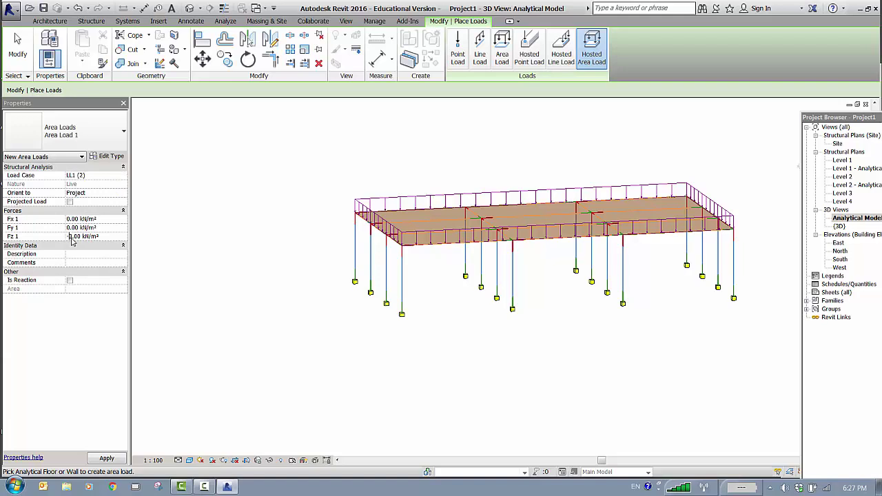
pyautogui.press('BackSpace')
pyautogui.write('5')
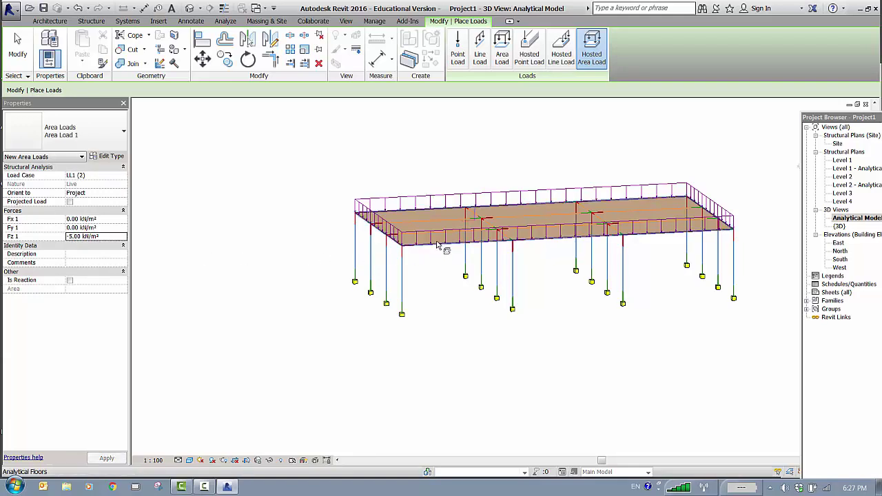
pyautogui.click(444, 250)
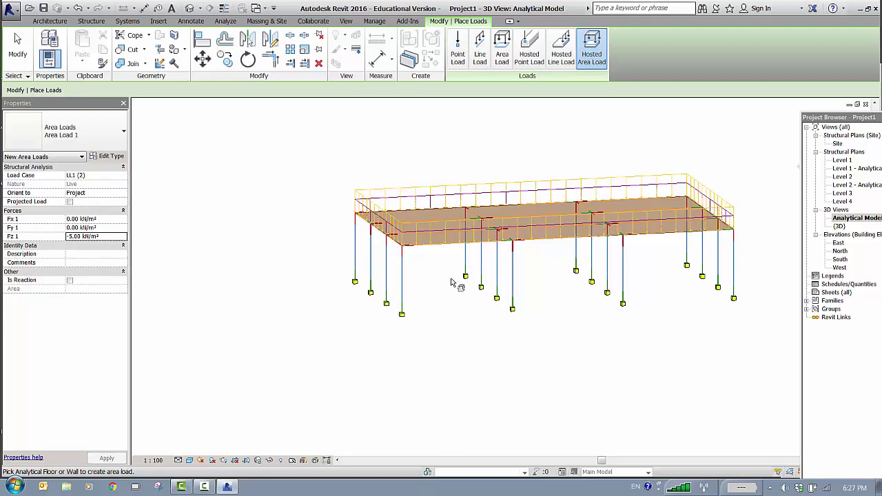
pyautogui.press('Escape')
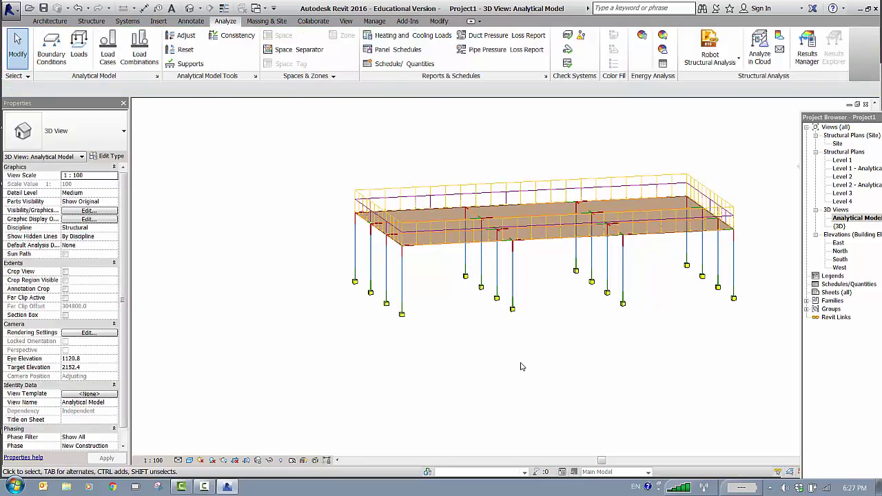
# - Send the model to Robot Structural Analysis by direct integration and decline the events report
pyautogui.keyDown('shift'); pyautogui.moveTo(443, 368); pyautogui.dragTo(469, 335, button='middle'); pyautogui.keyUp('shift')
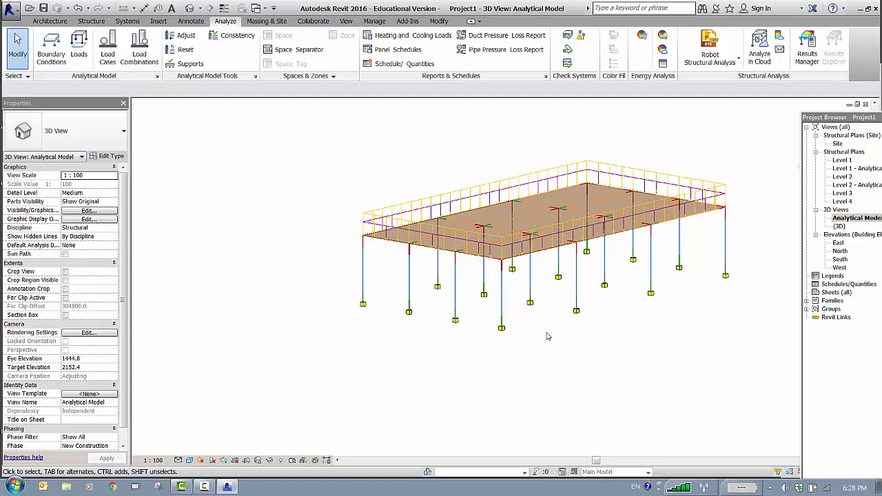
pyautogui.click(734, 62)
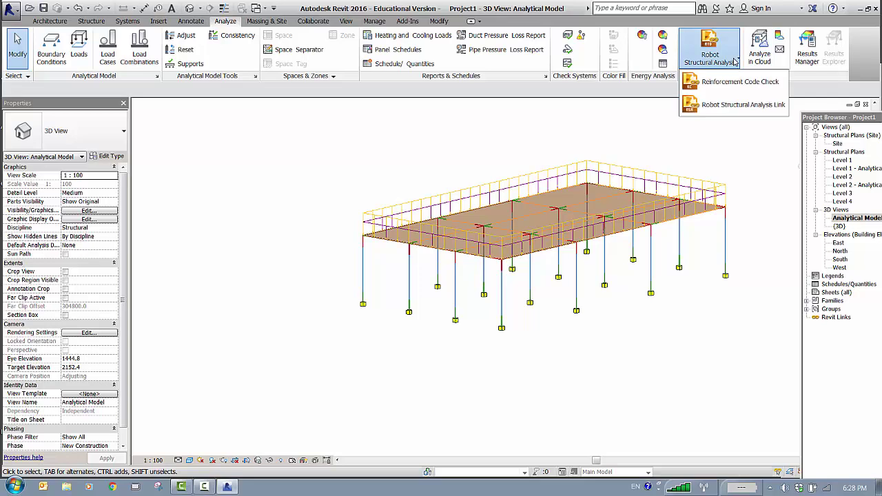
pyautogui.click(724, 107)
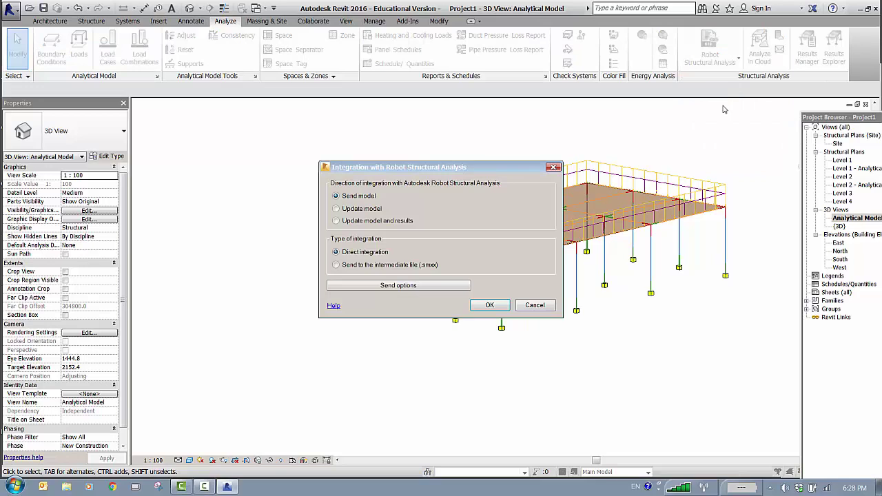
pyautogui.click(491, 305)
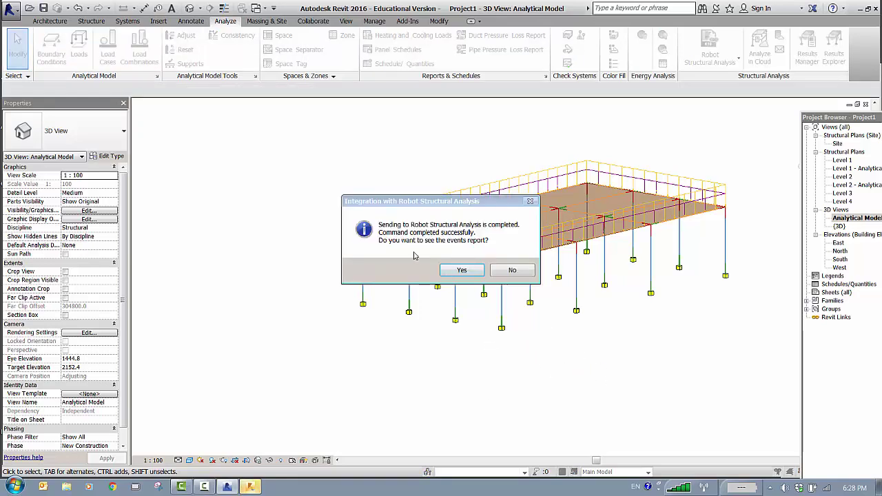
pyautogui.click(514, 271)
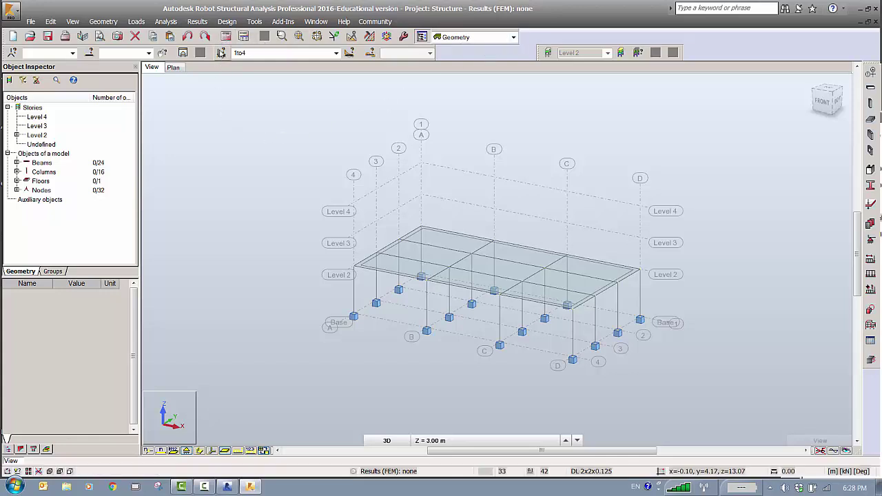
# - In Robot Structural Analysis, run the structure's calculation and turn off the finite element calculation model display
pyautogui.click(222, 53)
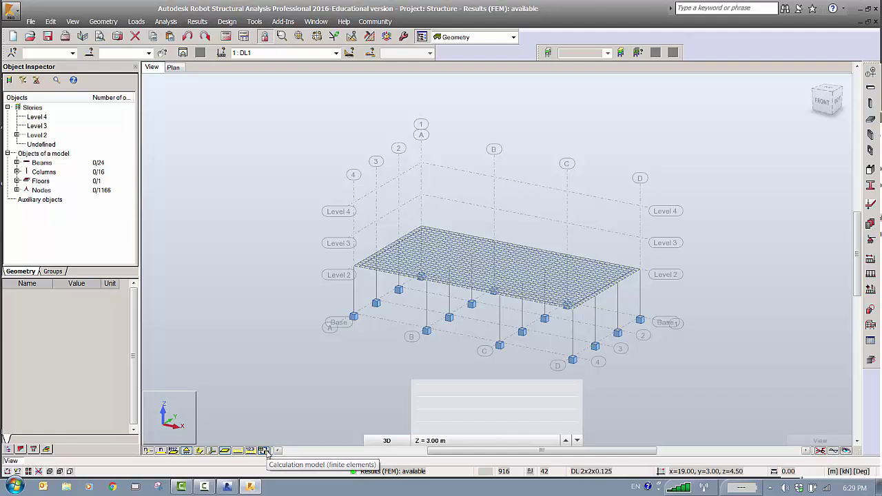
pyautogui.click(265, 451)
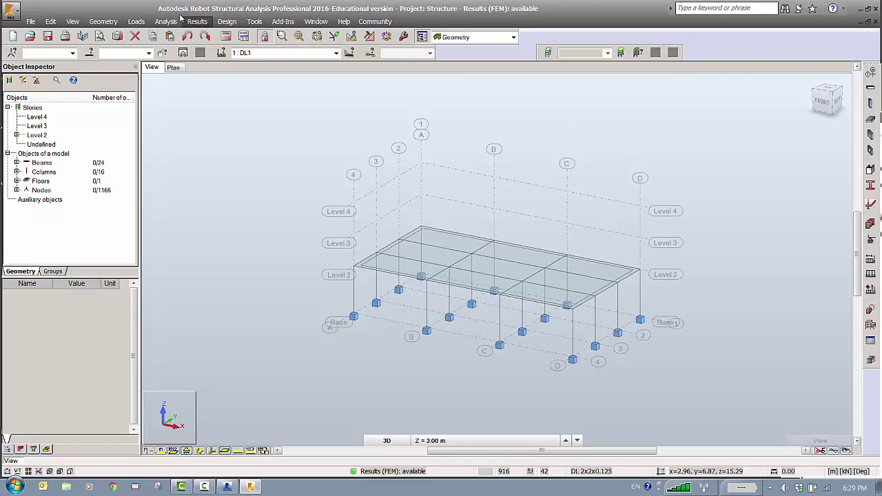
# - Display the My moment diagrams on the bars for case DL1, with text descriptions, differentiated positive and negative values and solid filling
pyautogui.click(198, 22)
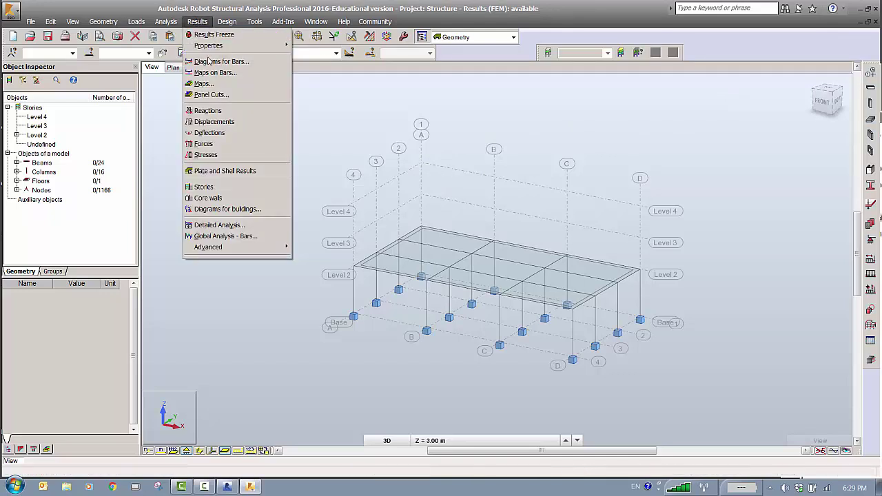
pyautogui.click(210, 62)
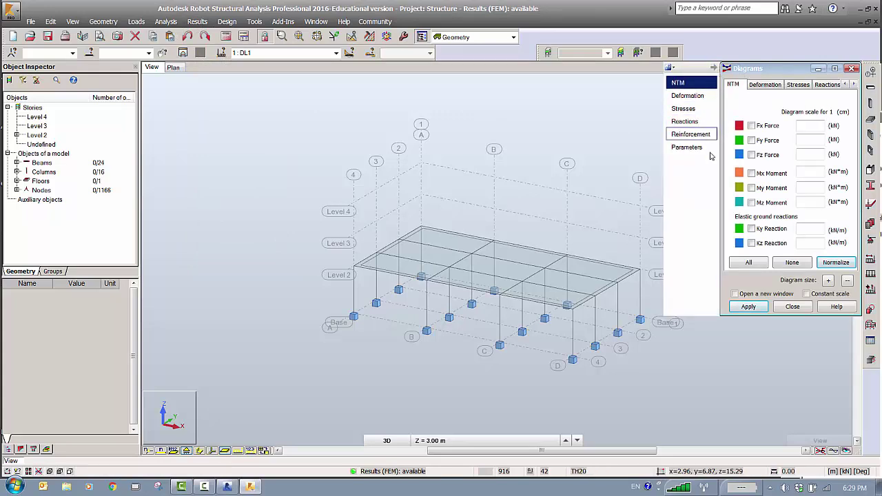
pyautogui.click(751, 189)
pyautogui.click(687, 148)
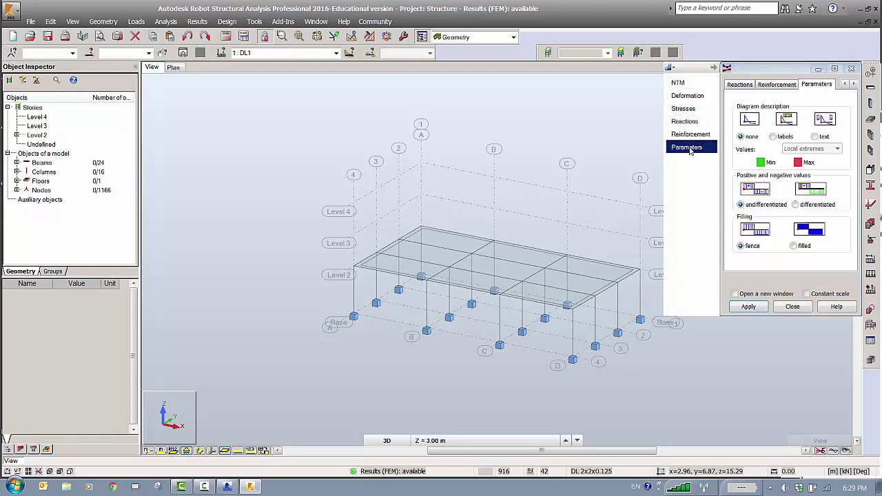
pyautogui.click(817, 137)
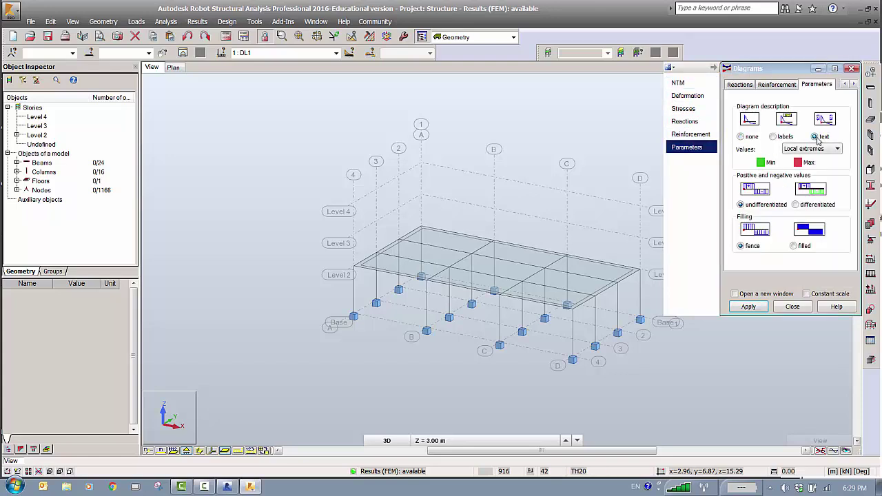
pyautogui.click(795, 204)
pyautogui.click(794, 246)
pyautogui.click(748, 307)
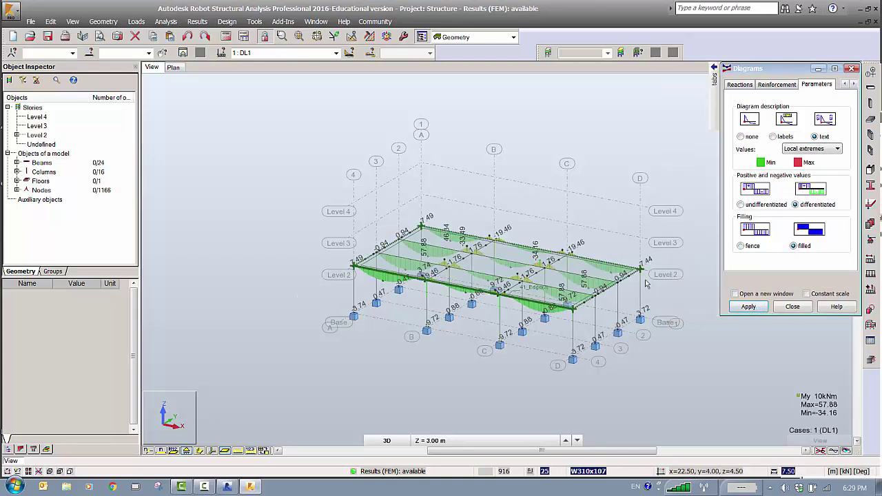
# - Clear all force and moment diagrams from the bars and close the diagram settings
pyautogui.moveTo(714, 81)
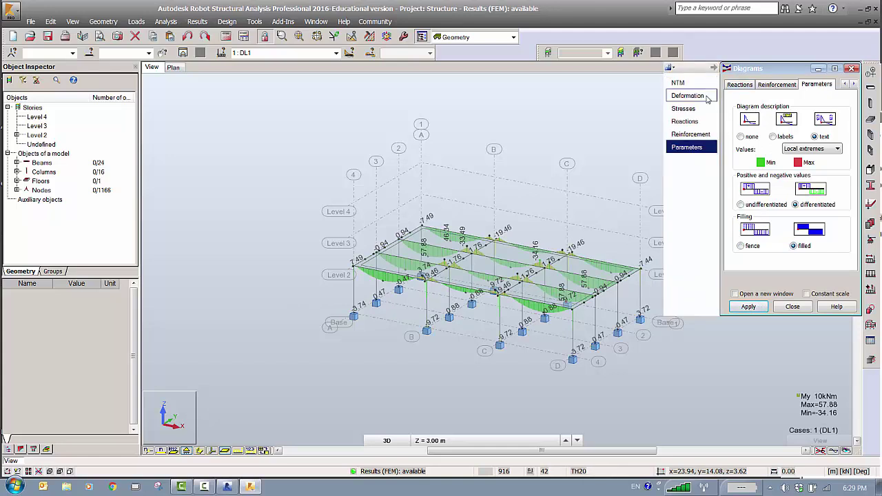
pyautogui.click(678, 82)
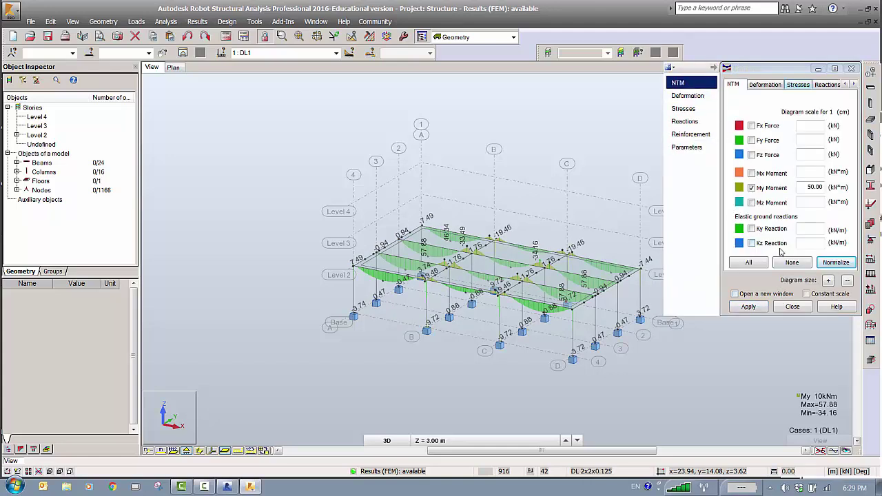
pyautogui.click(790, 262)
pyautogui.click(748, 307)
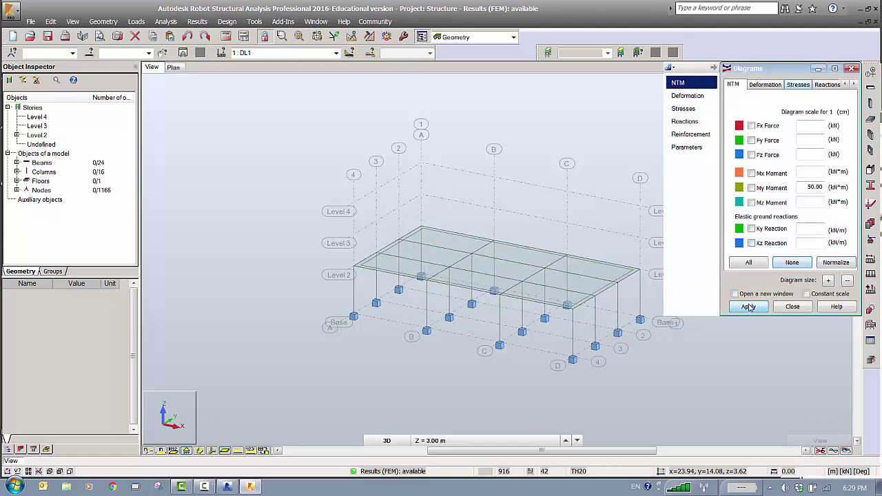
pyautogui.click(793, 307)
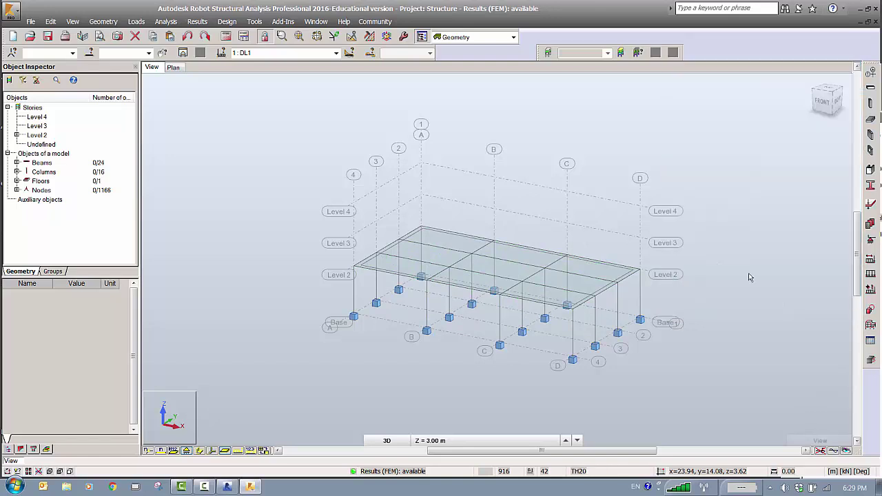
# - Switch to the Steel/Aluminum Design layout and run the member verification of members 1to40 for the ULS and SLS limit states
pyautogui.click(513, 37)
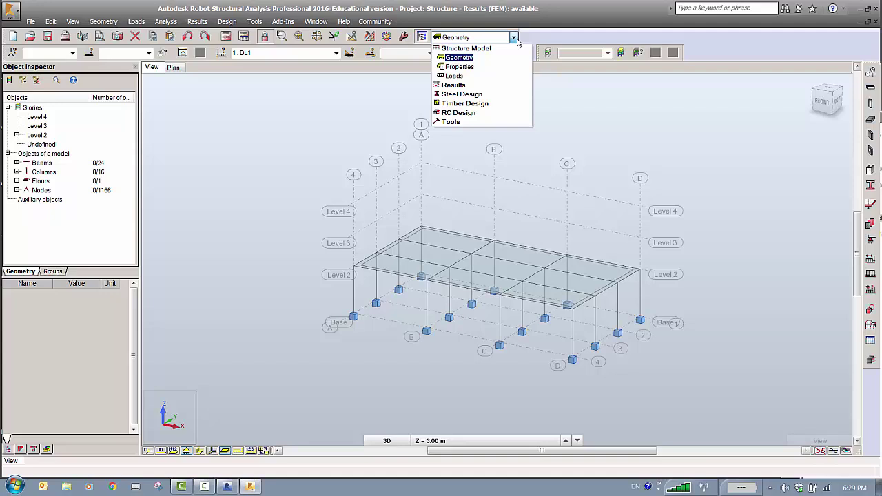
pyautogui.click(477, 93)
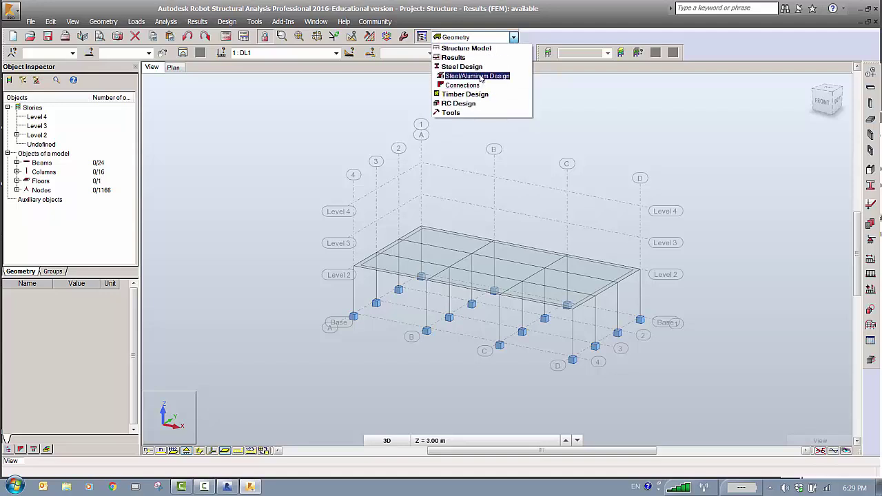
pyautogui.click(478, 77)
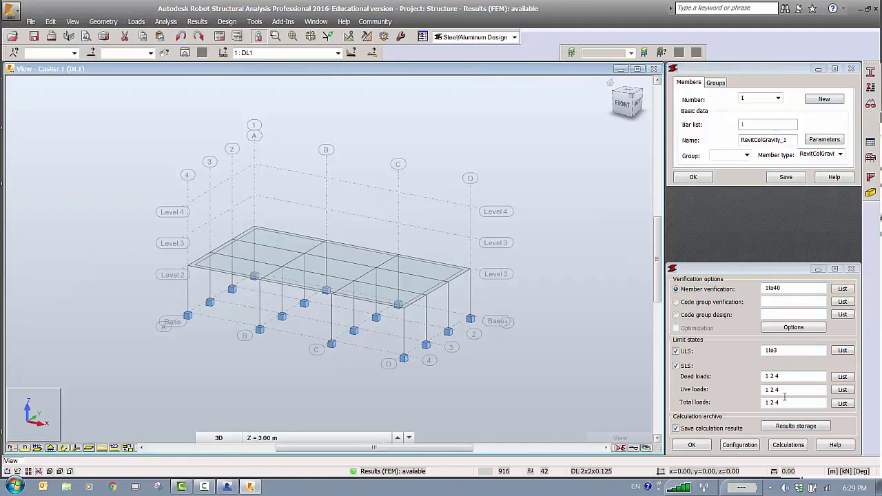
pyautogui.click(782, 446)
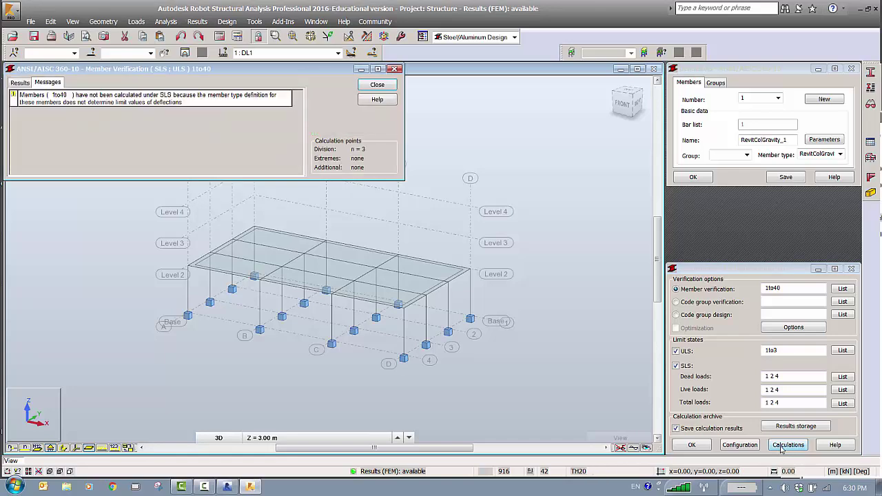
# - Display the member verification results and enlarge the results window to list all members
pyautogui.click(20, 83)
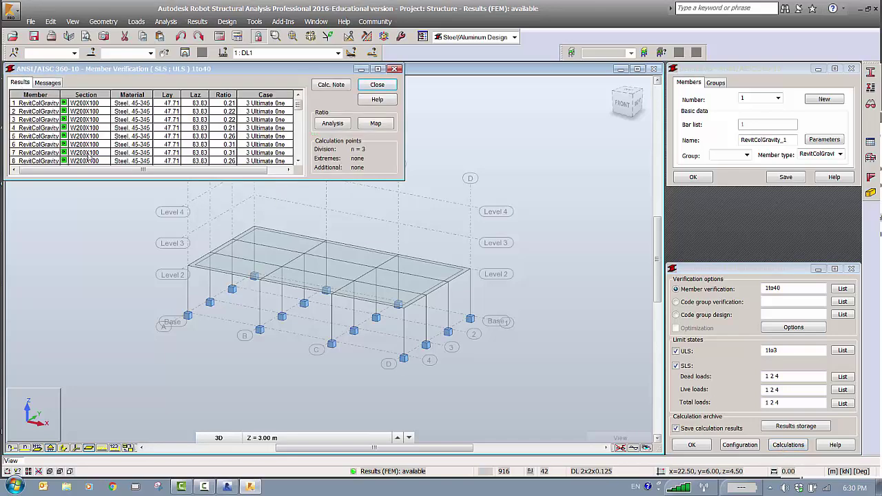
pyautogui.moveTo(96, 181); pyautogui.dragTo(88, 431)
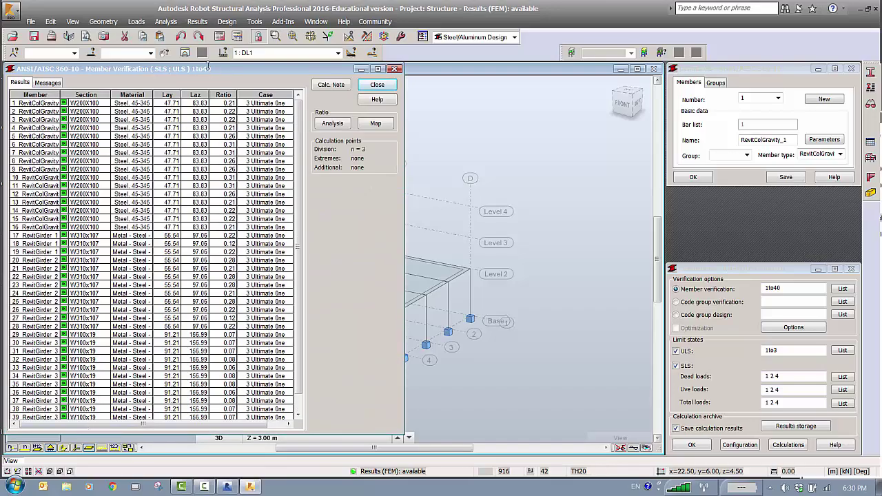
pyautogui.moveTo(207, 69); pyautogui.dragTo(206, 21)
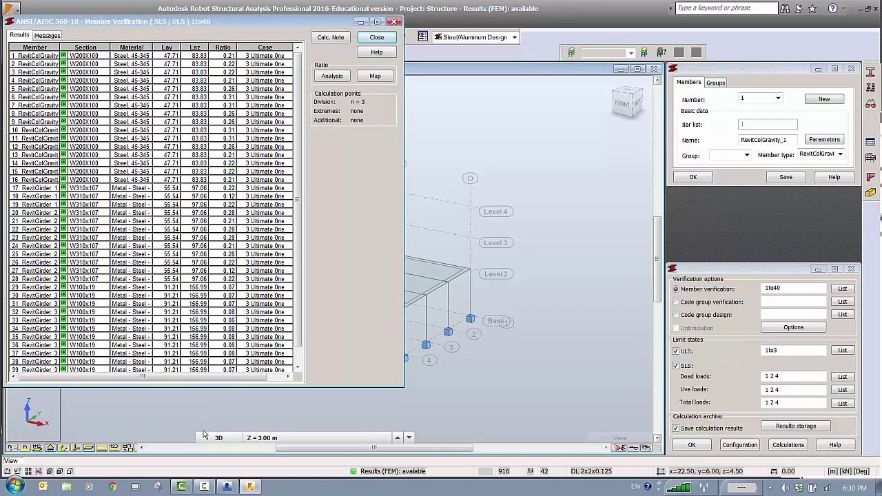
pyautogui.moveTo(194, 388); pyautogui.dragTo(191, 441)
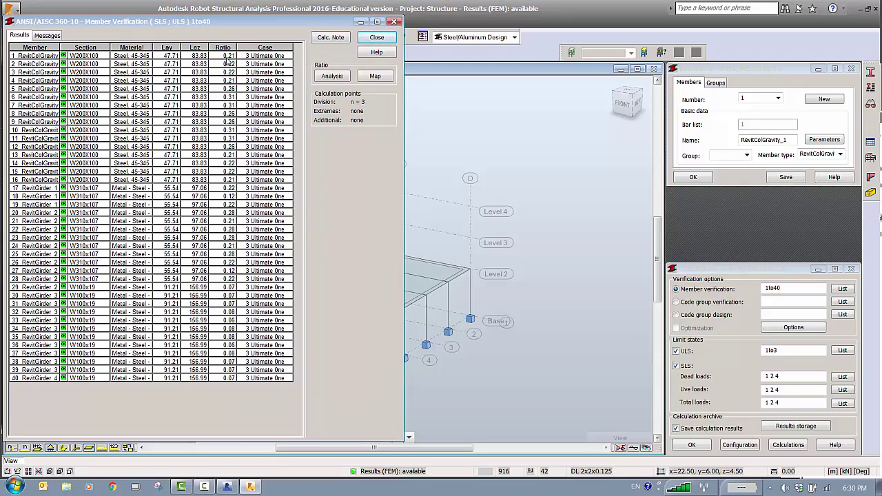
# - Open the detailed results of column member 1 and select member 10 in the verification results list
pyautogui.doubleClick(24, 56)
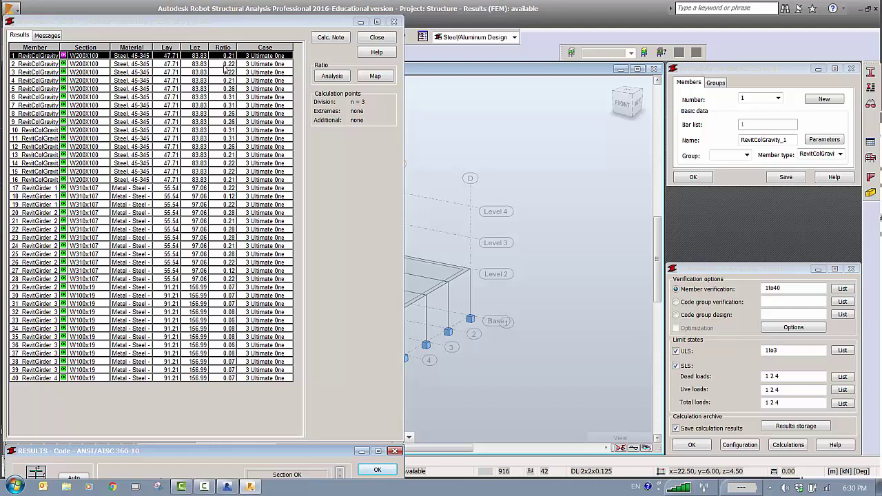
pyautogui.click(228, 131)
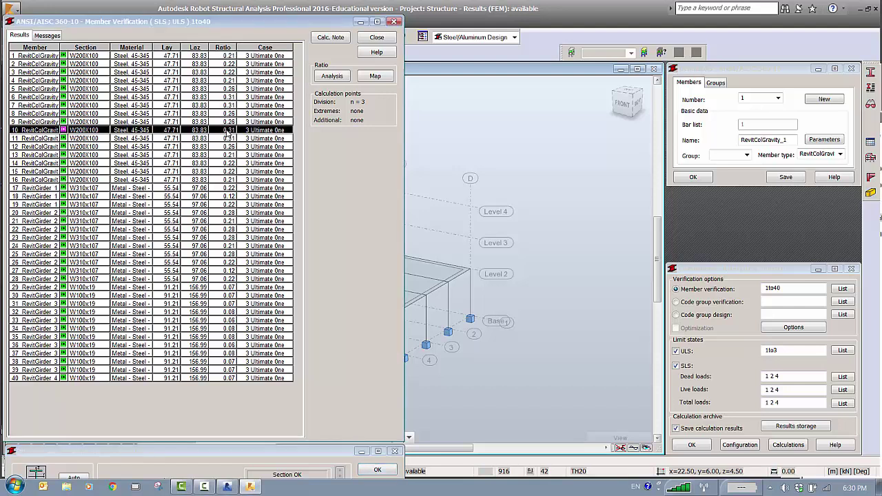